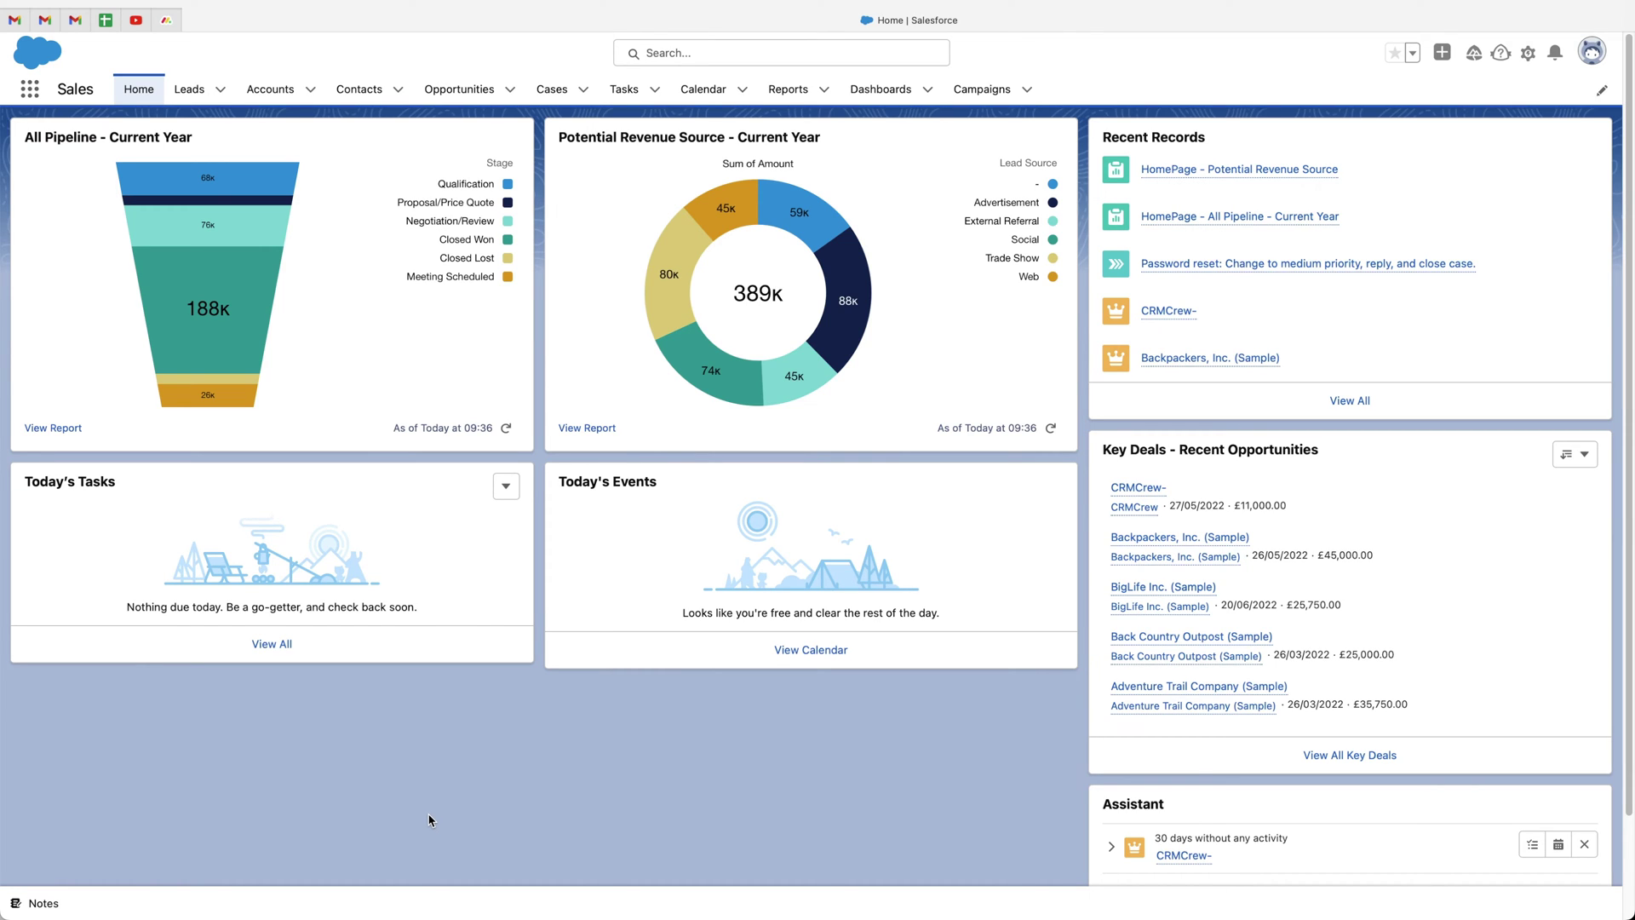
Open the Closed Won CRMCrew- opportunity from the All Opportunities list.
click(460, 89)
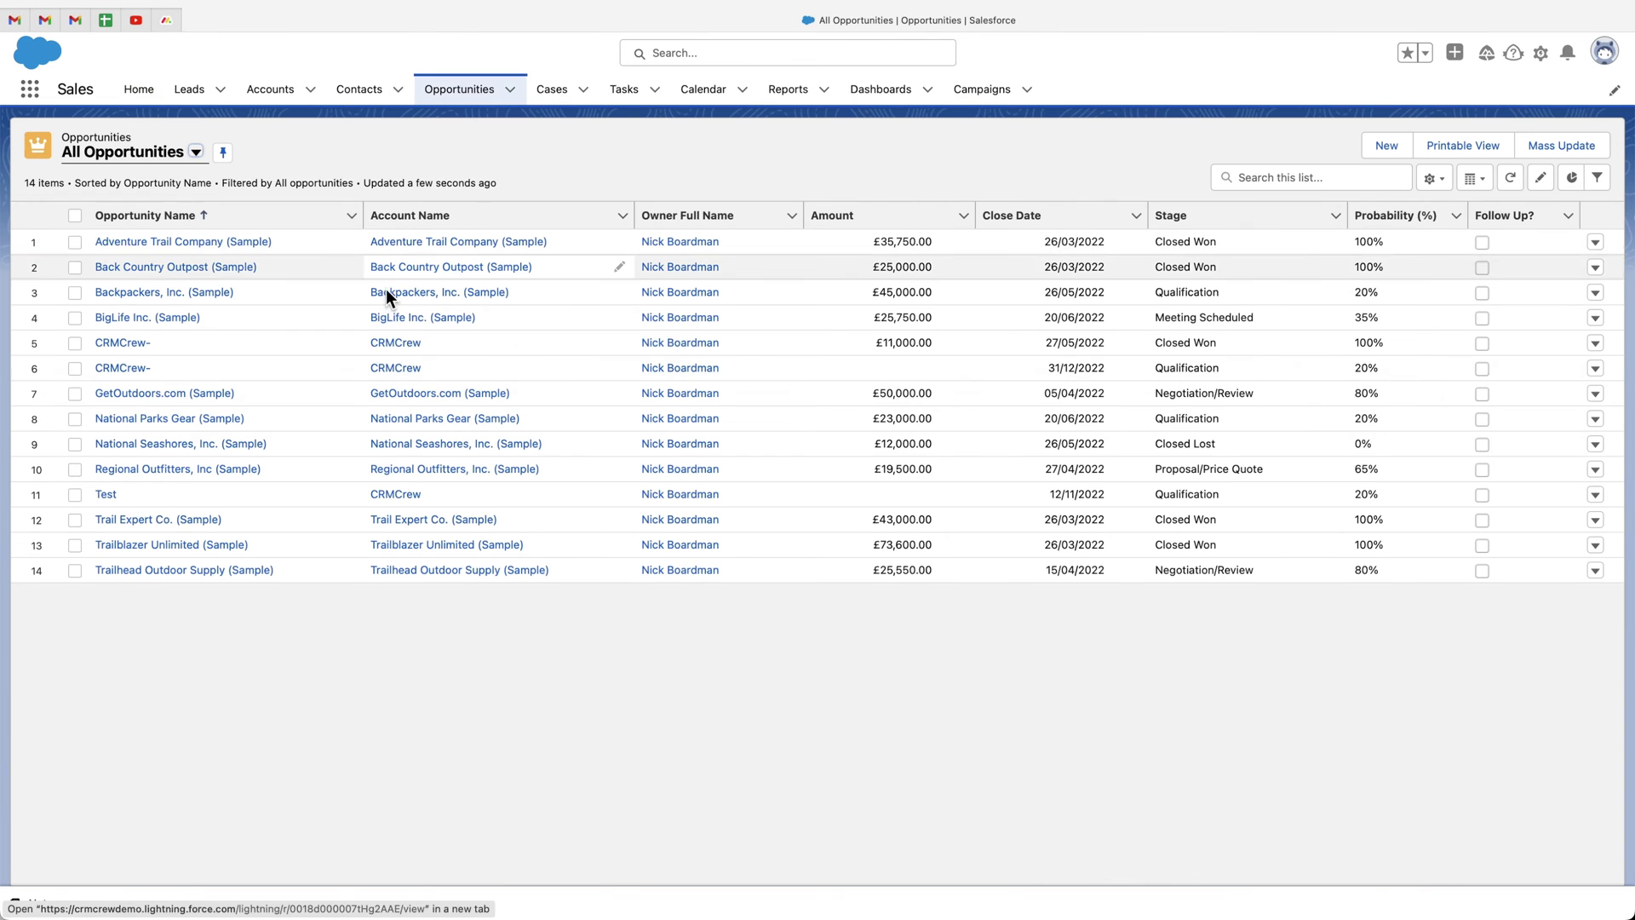
click(120, 344)
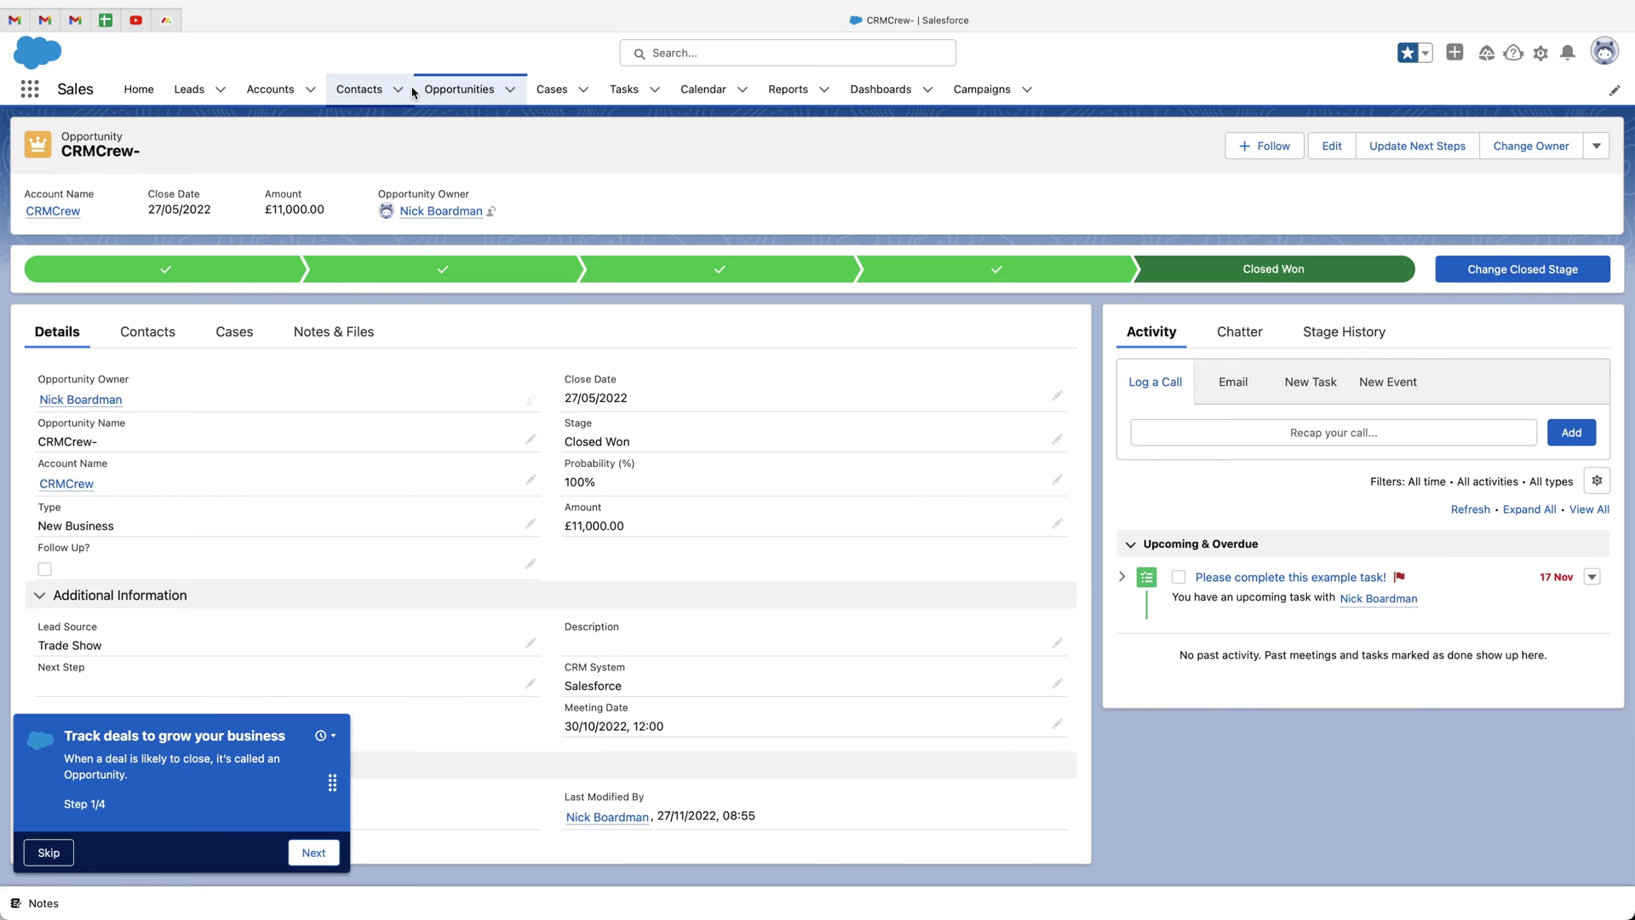
Go to Setup and open the Flows page by searching for "flow".
click(1543, 56)
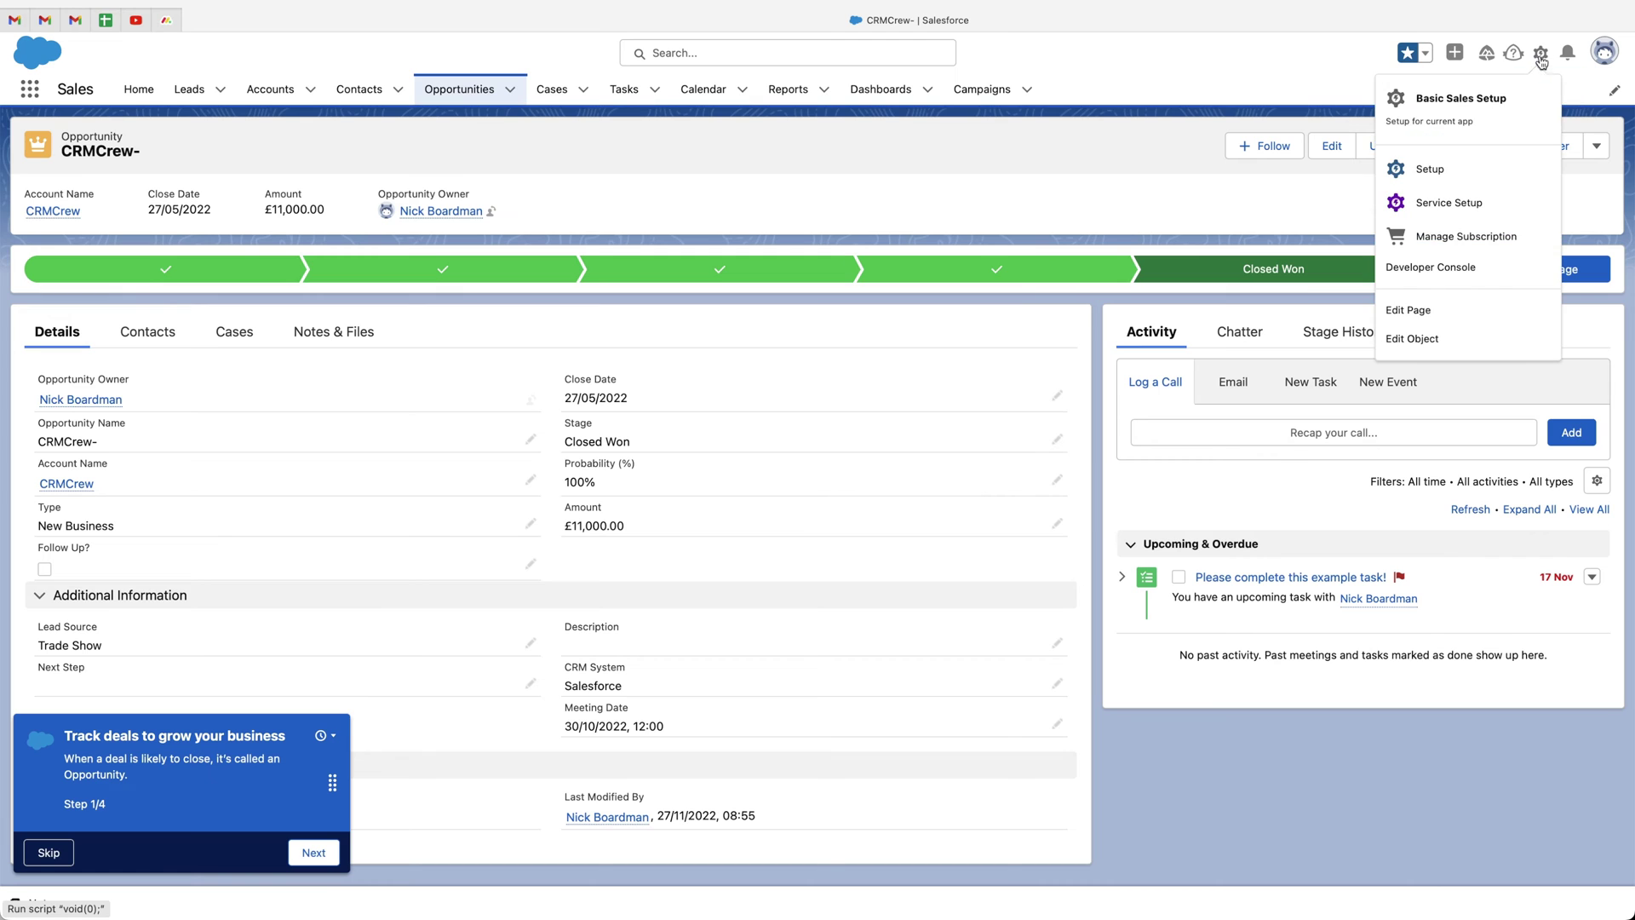
click(1438, 166)
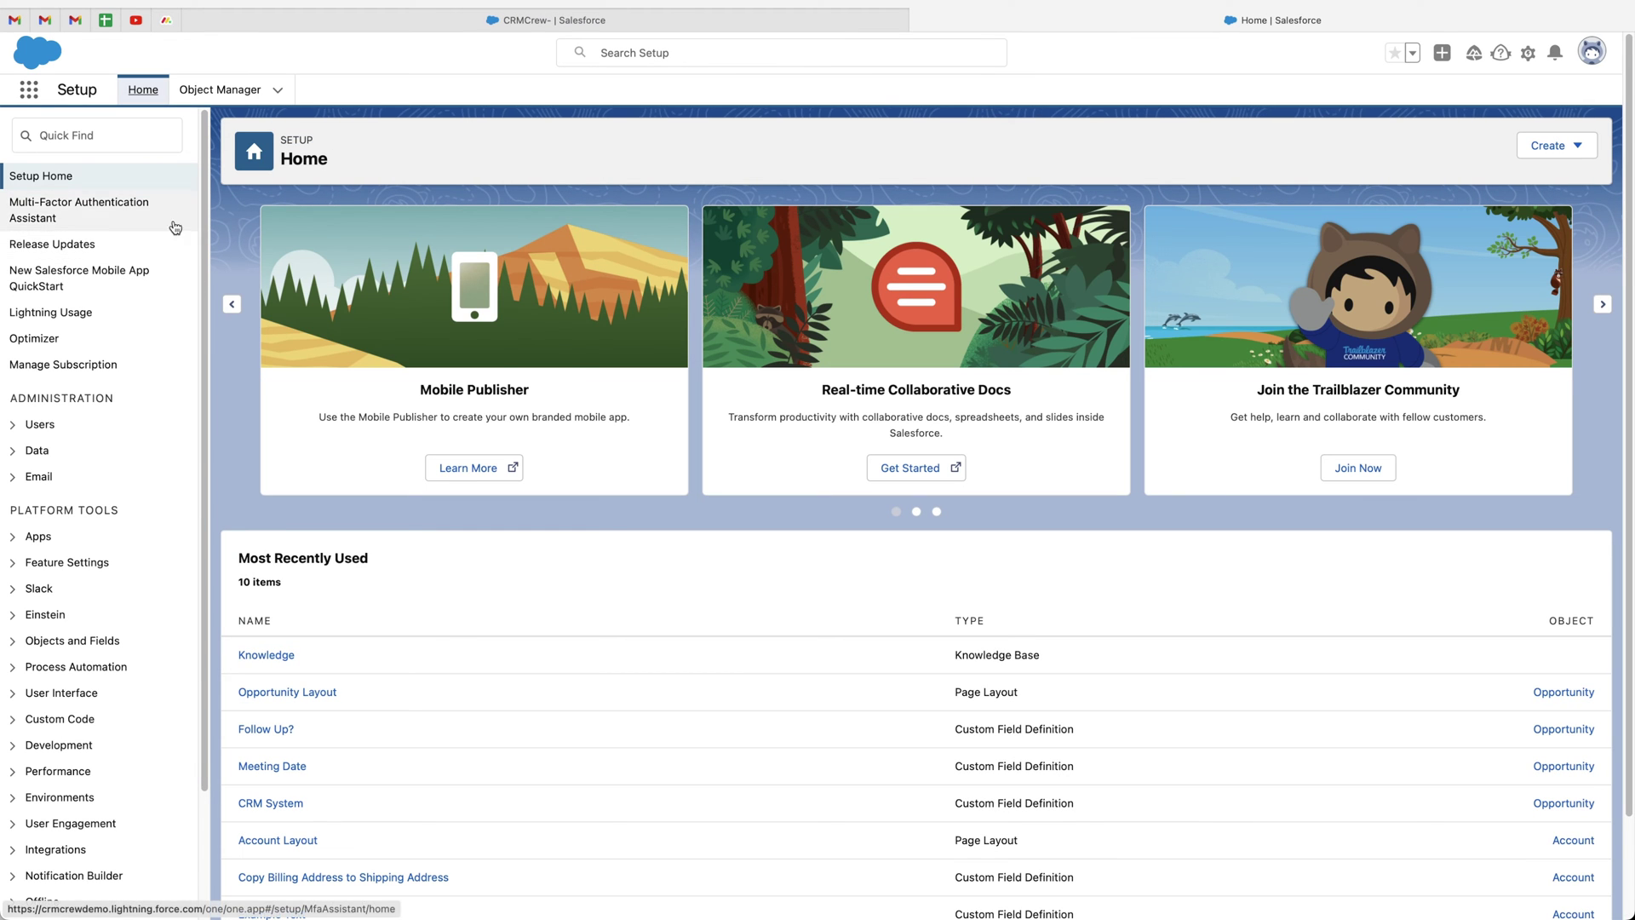
click(118, 134)
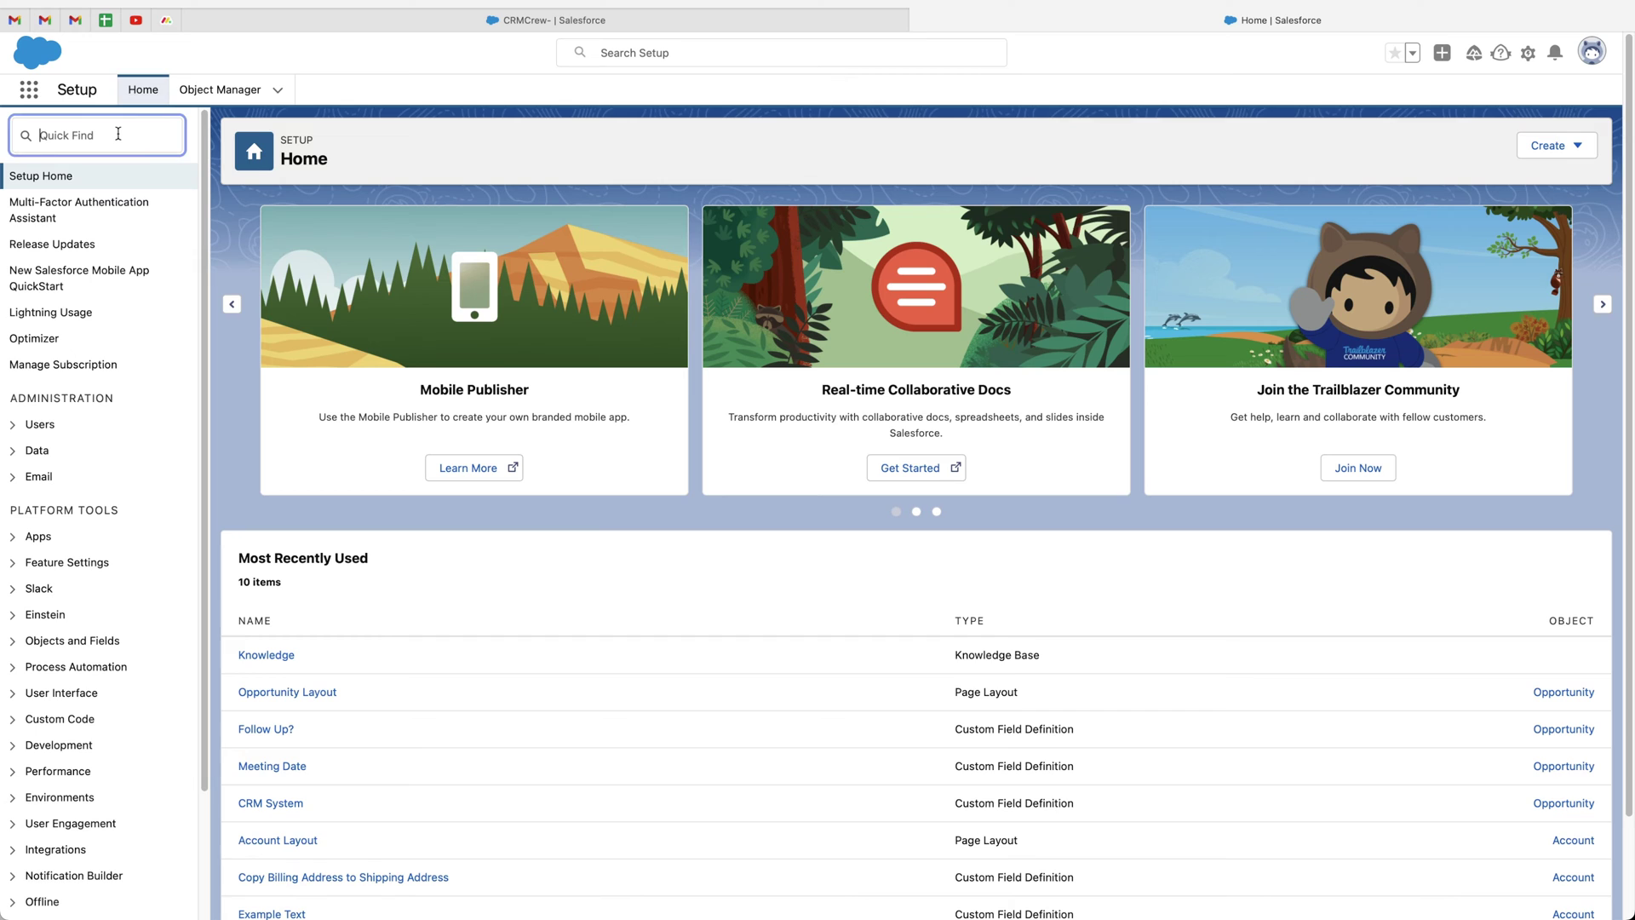
text(flow)
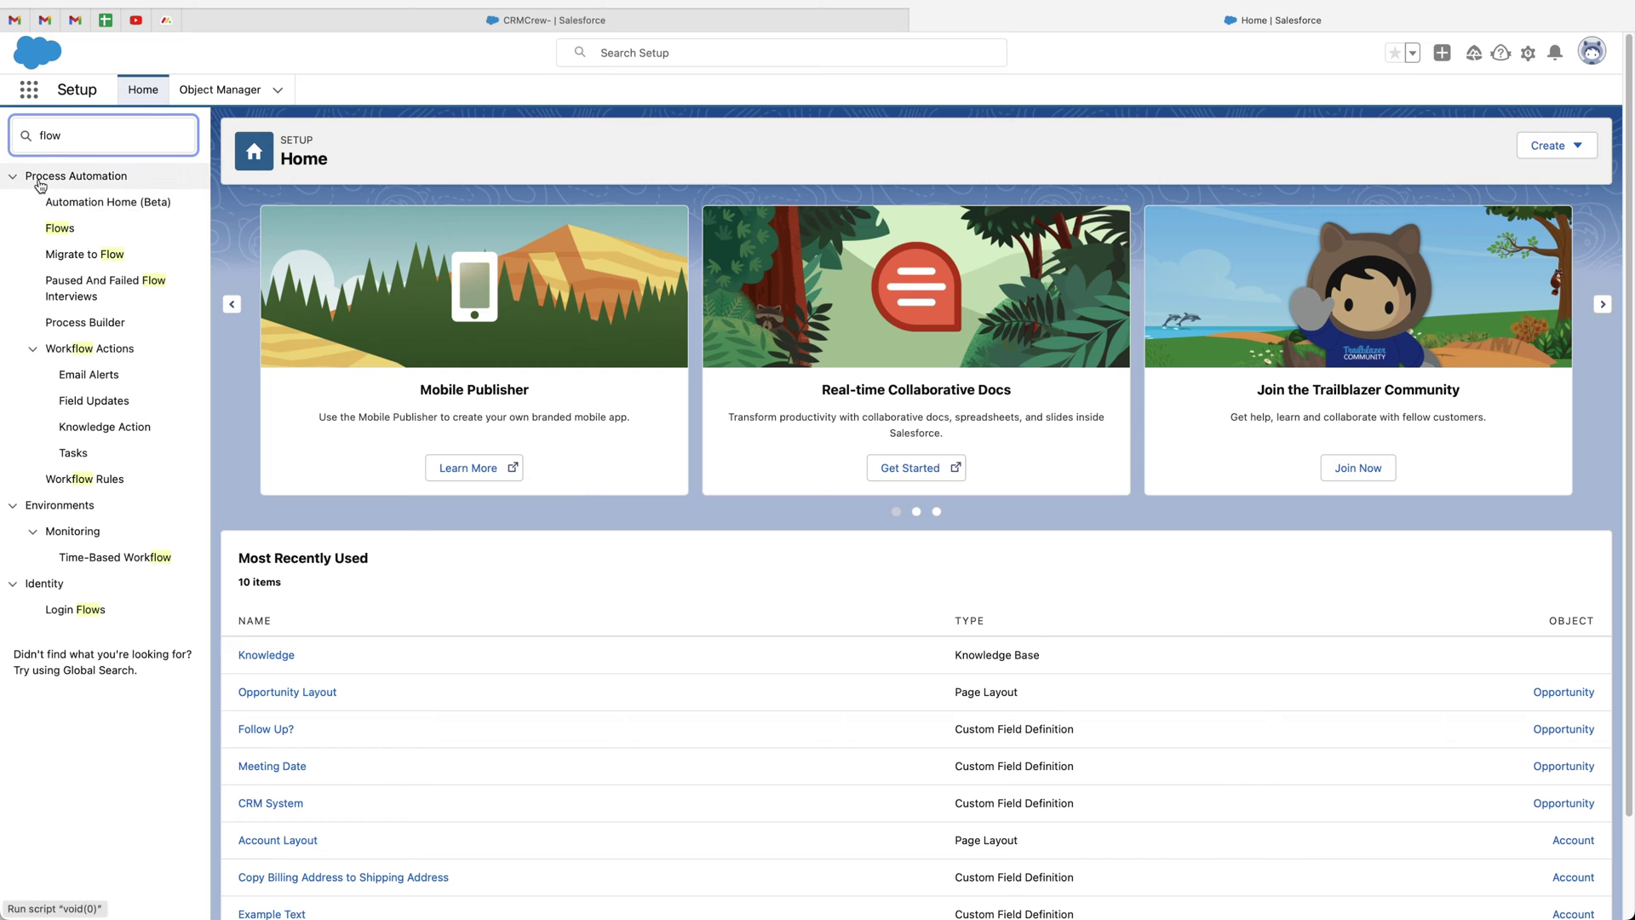
click(58, 238)
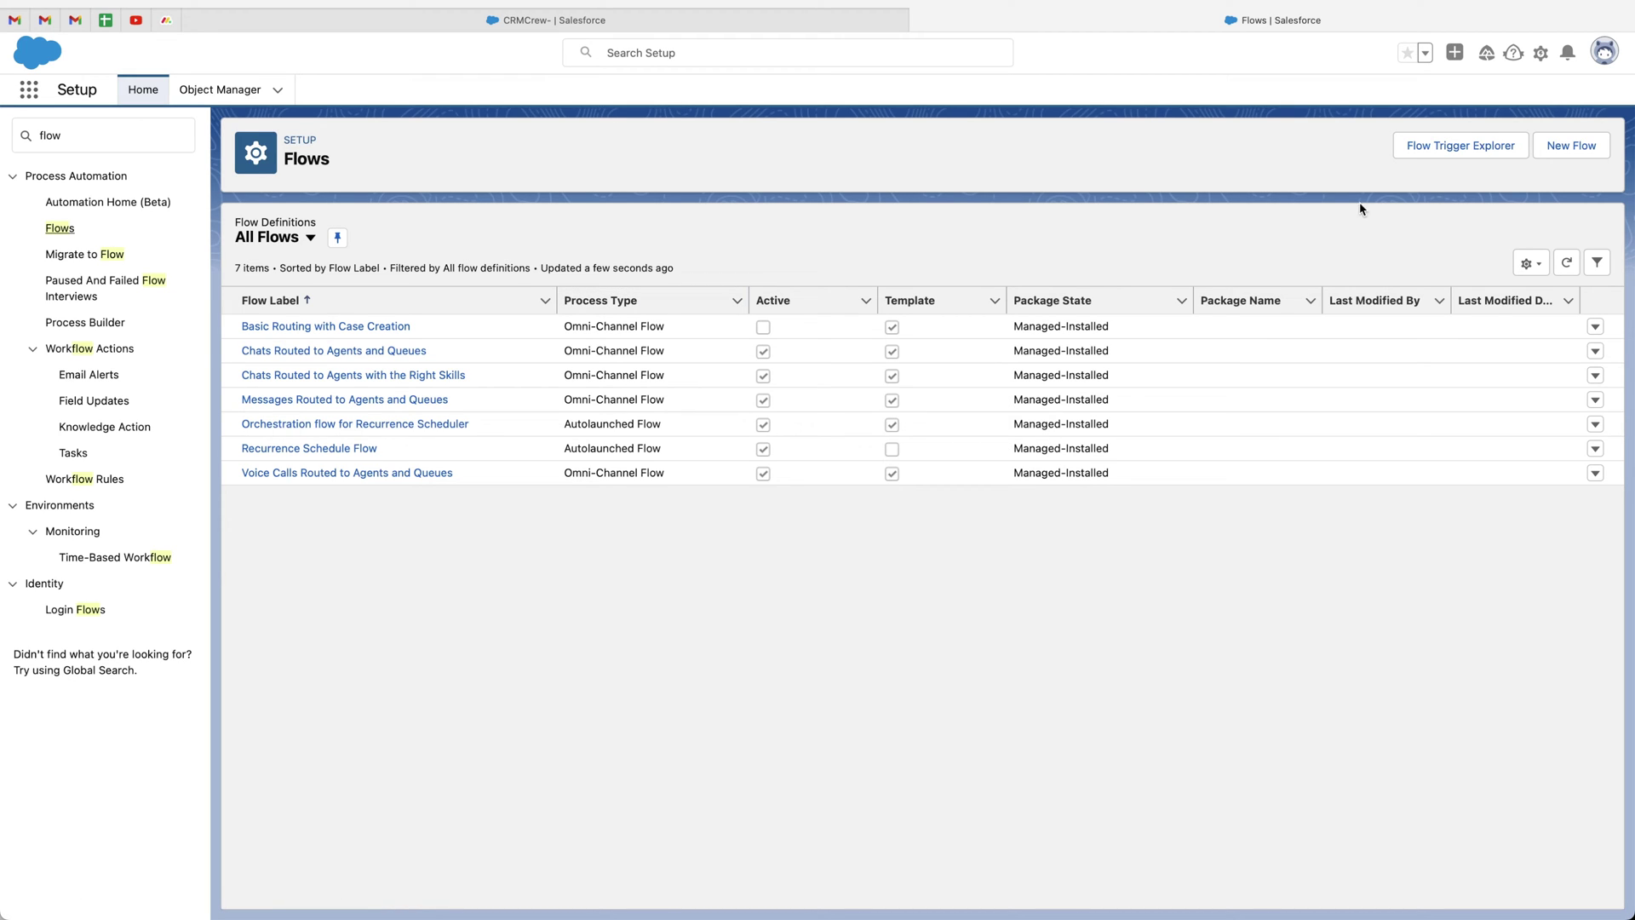
Create a new flow of the type Record-Triggered Flow.
click(1575, 152)
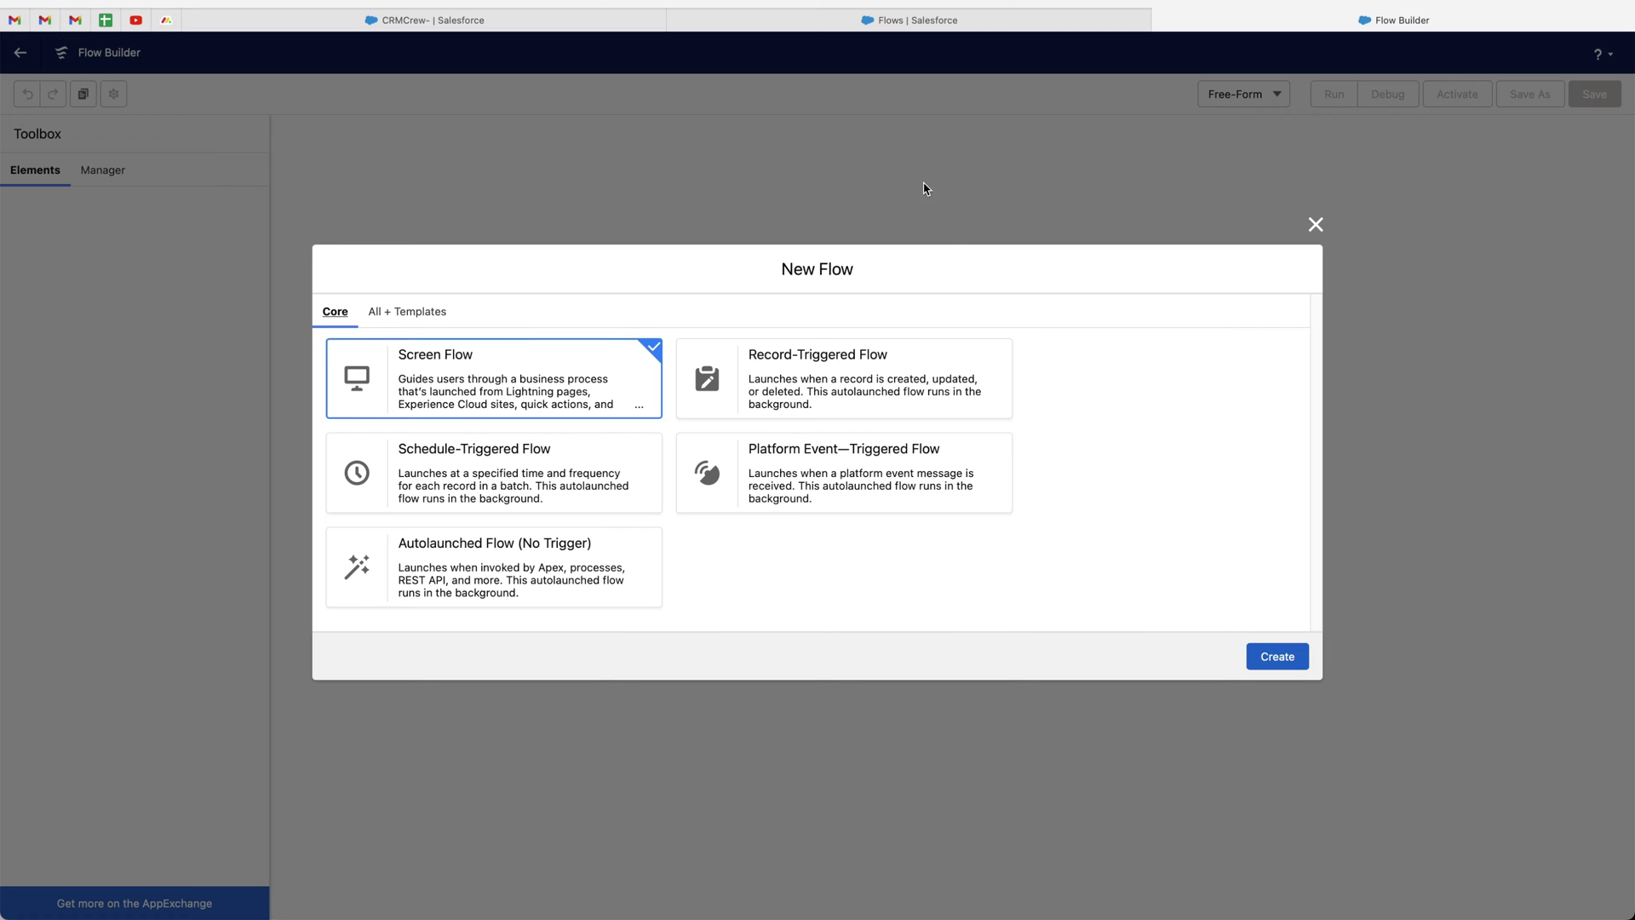
click(820, 396)
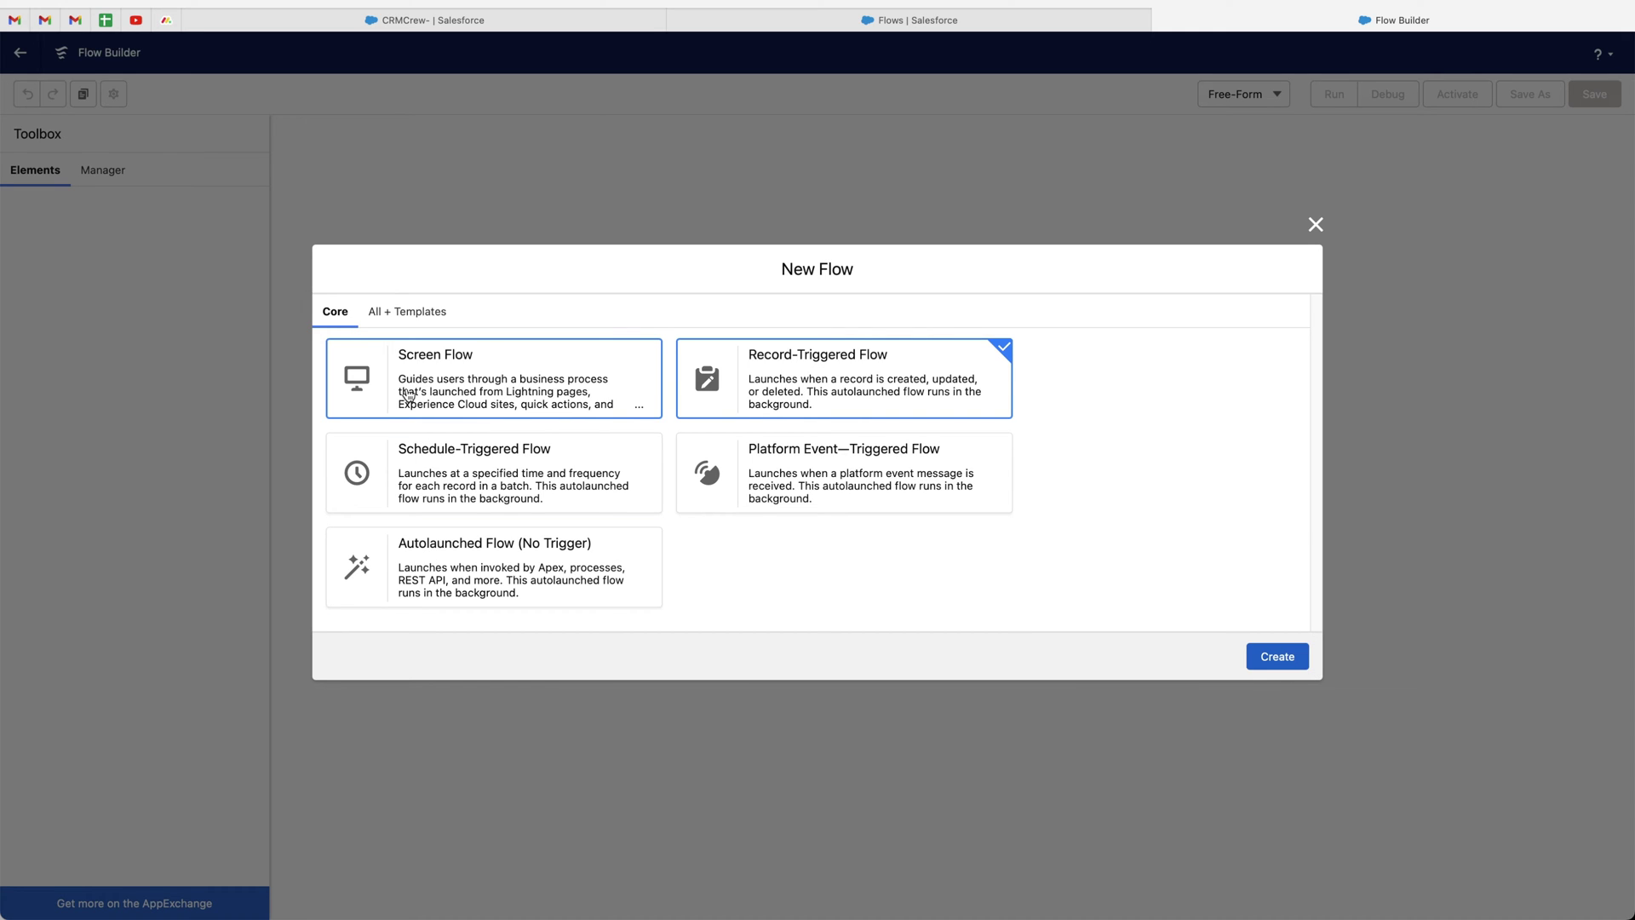
click(1265, 663)
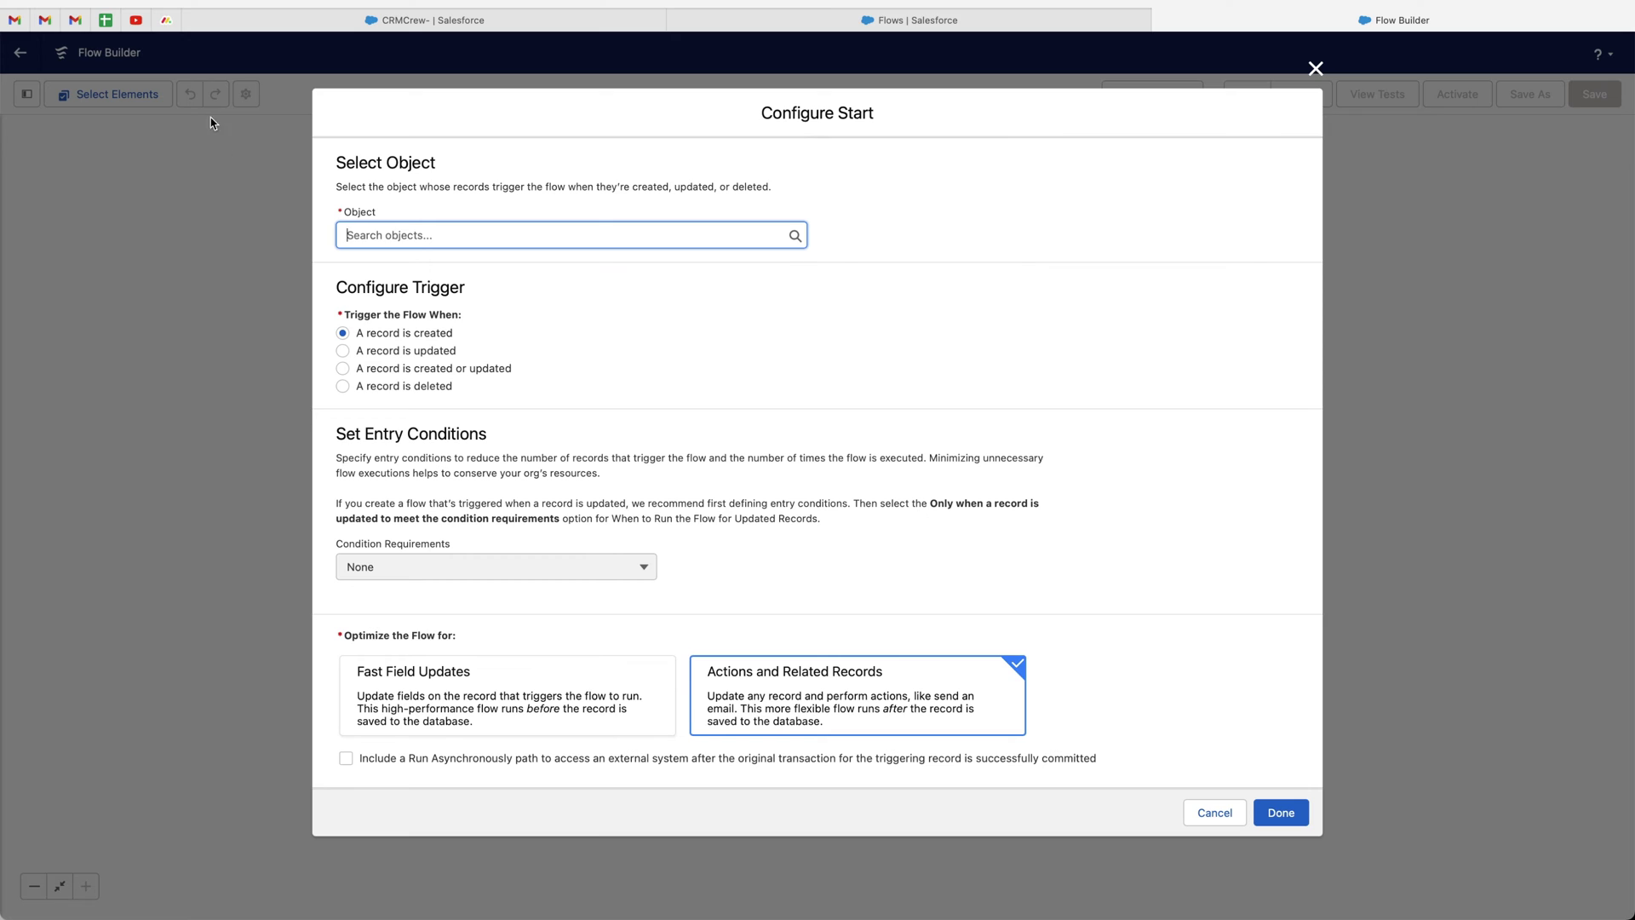
Choose Opportunity as the triggering object and have the flow triggered when a record is updated.
click(401, 234)
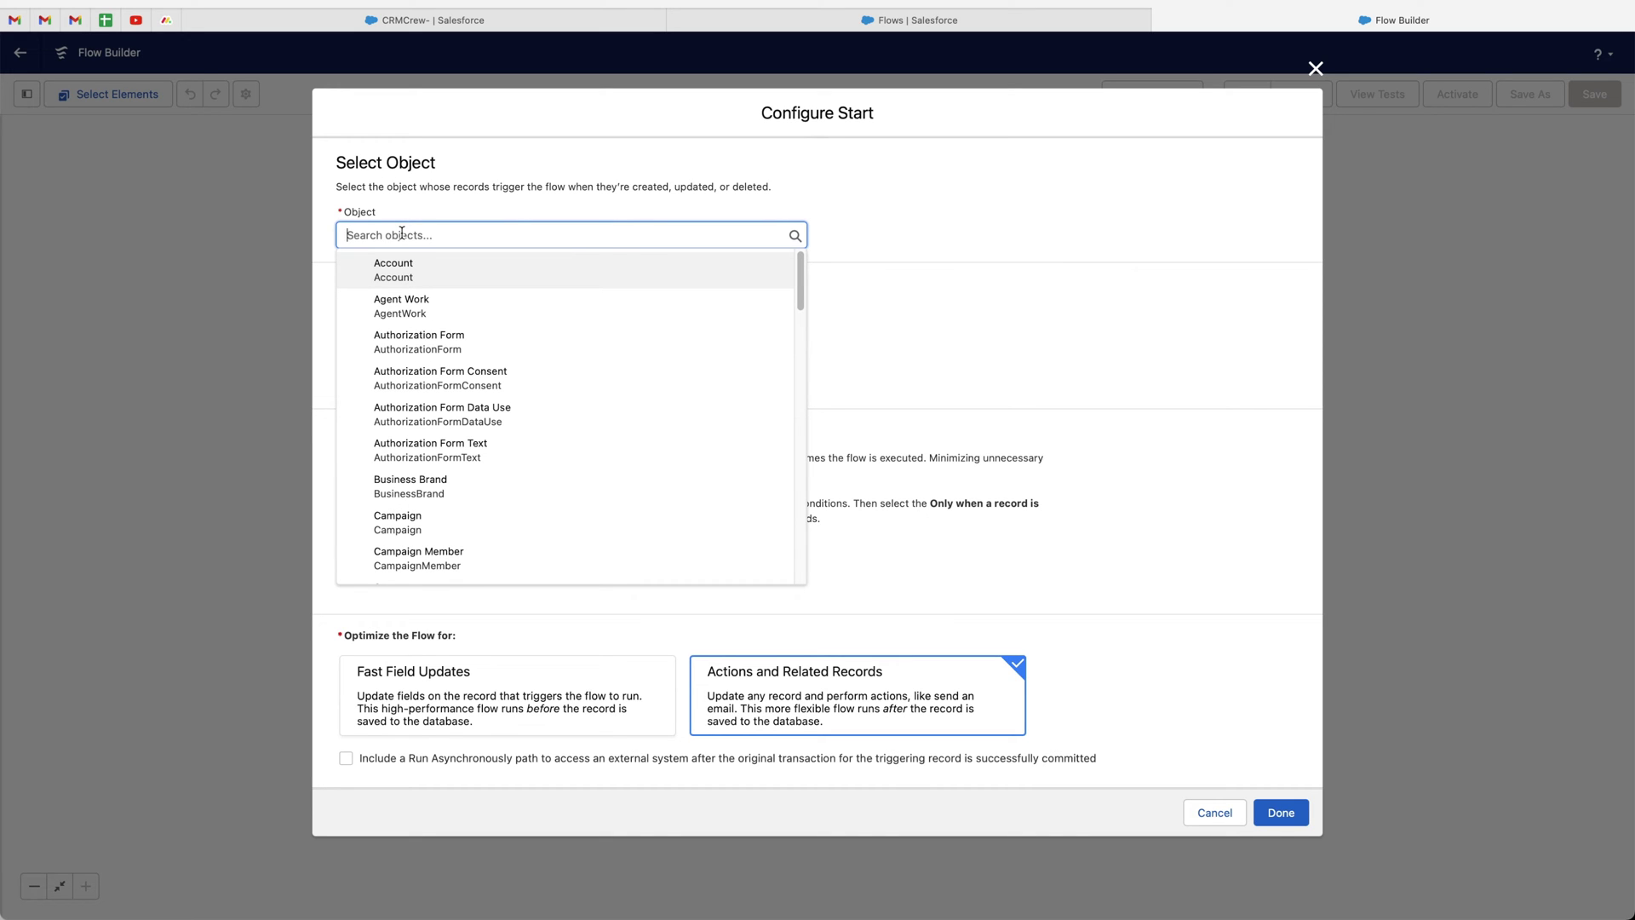
text(opp)
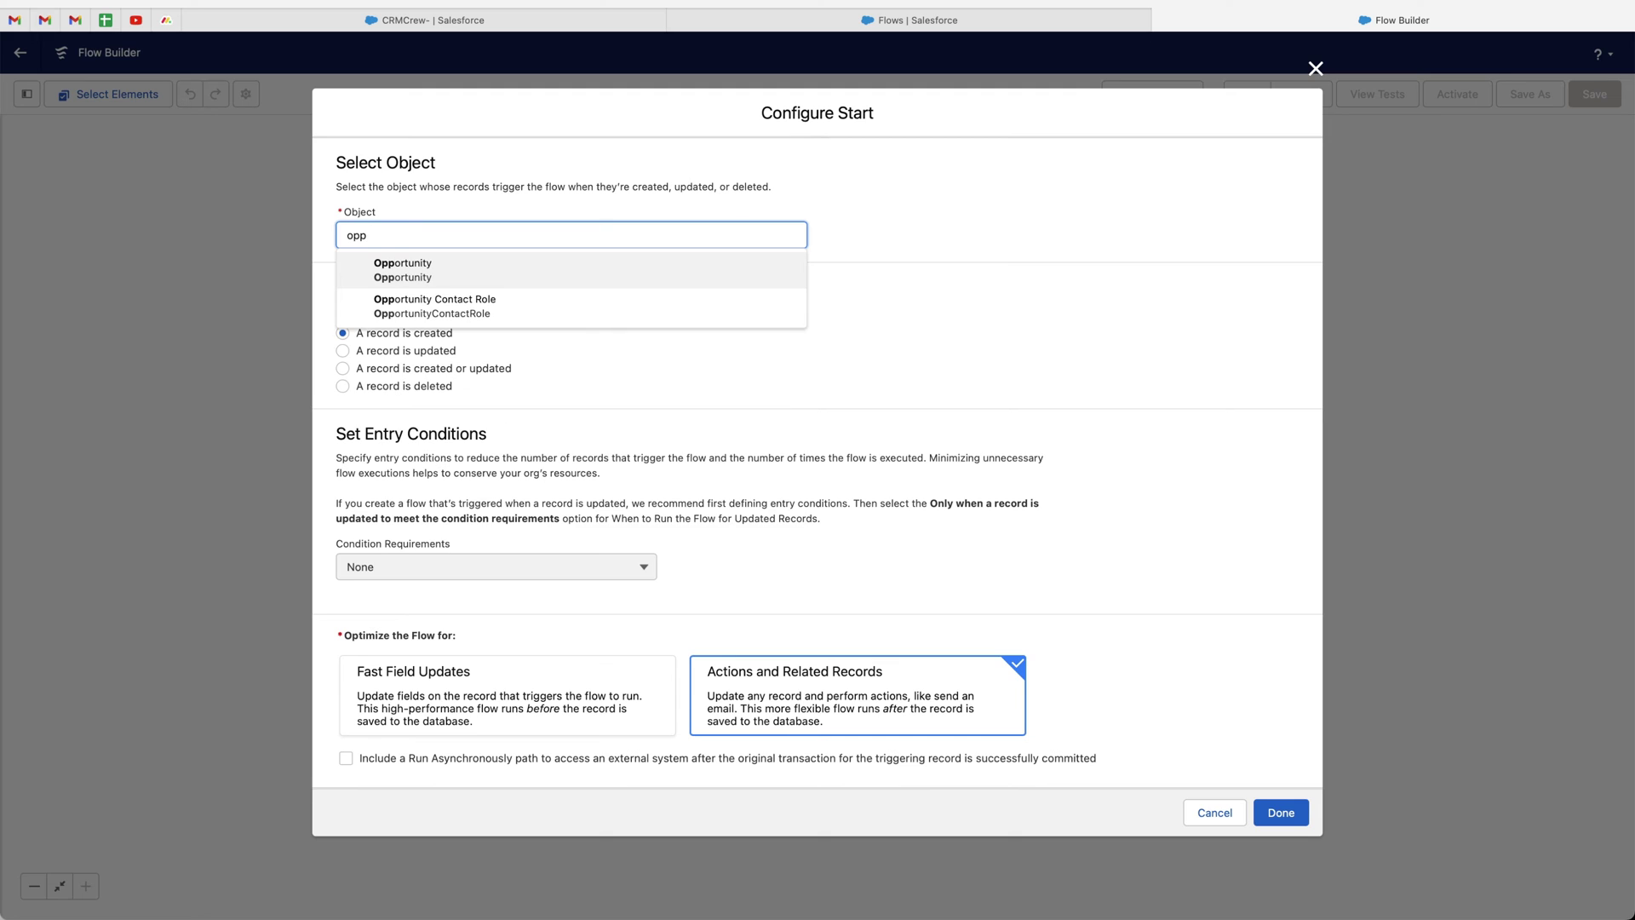
click(430, 268)
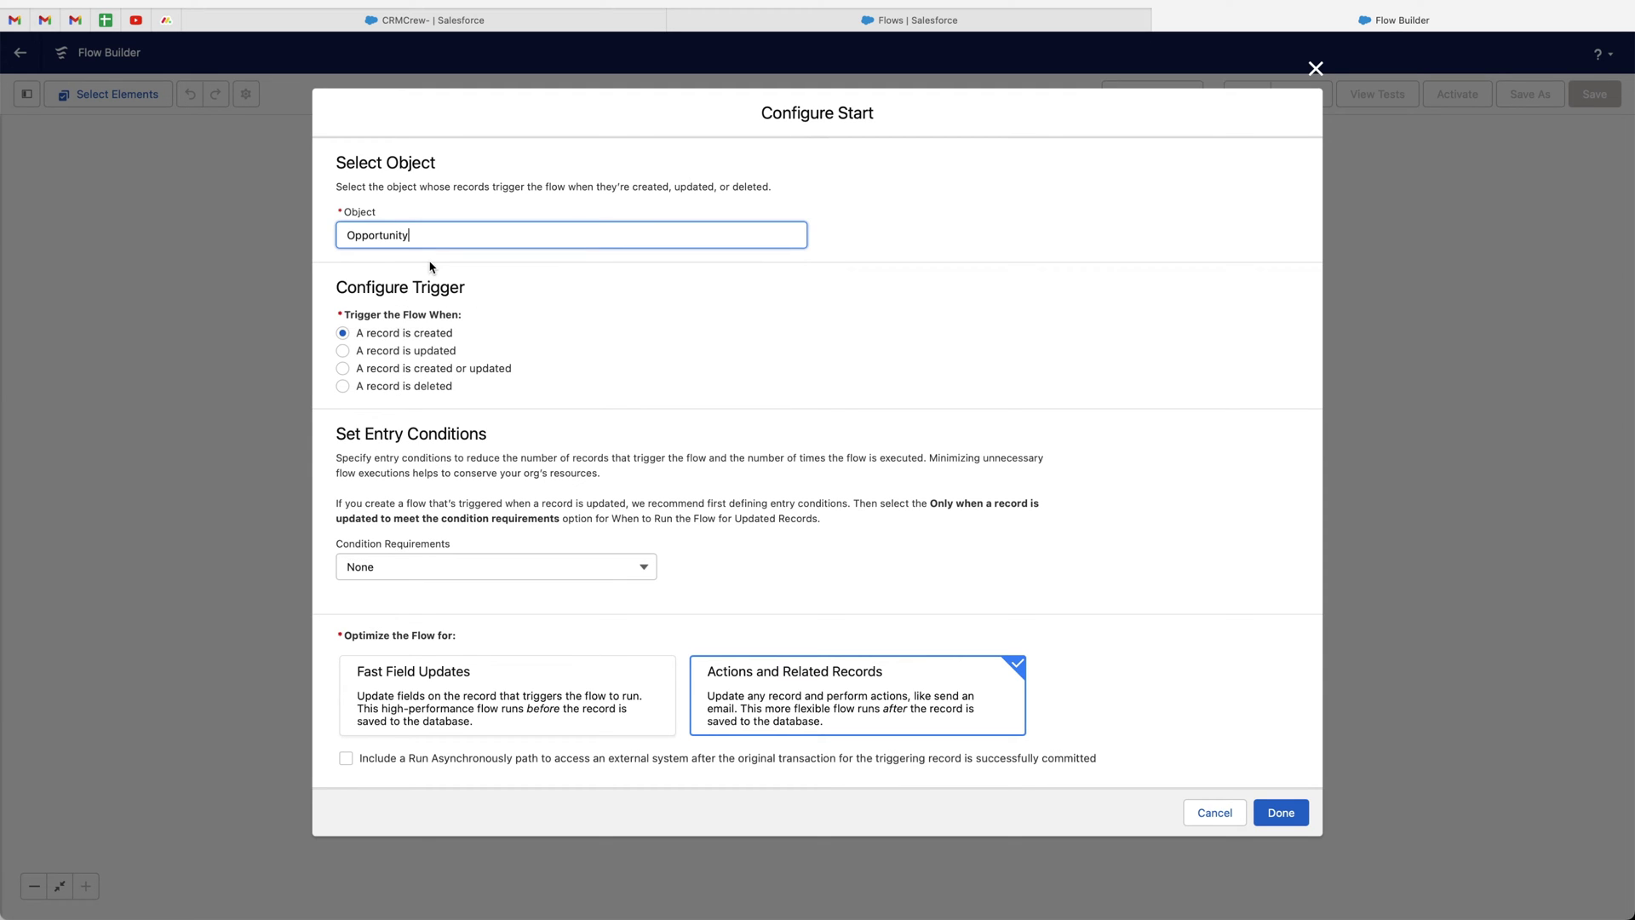
click(676, 283)
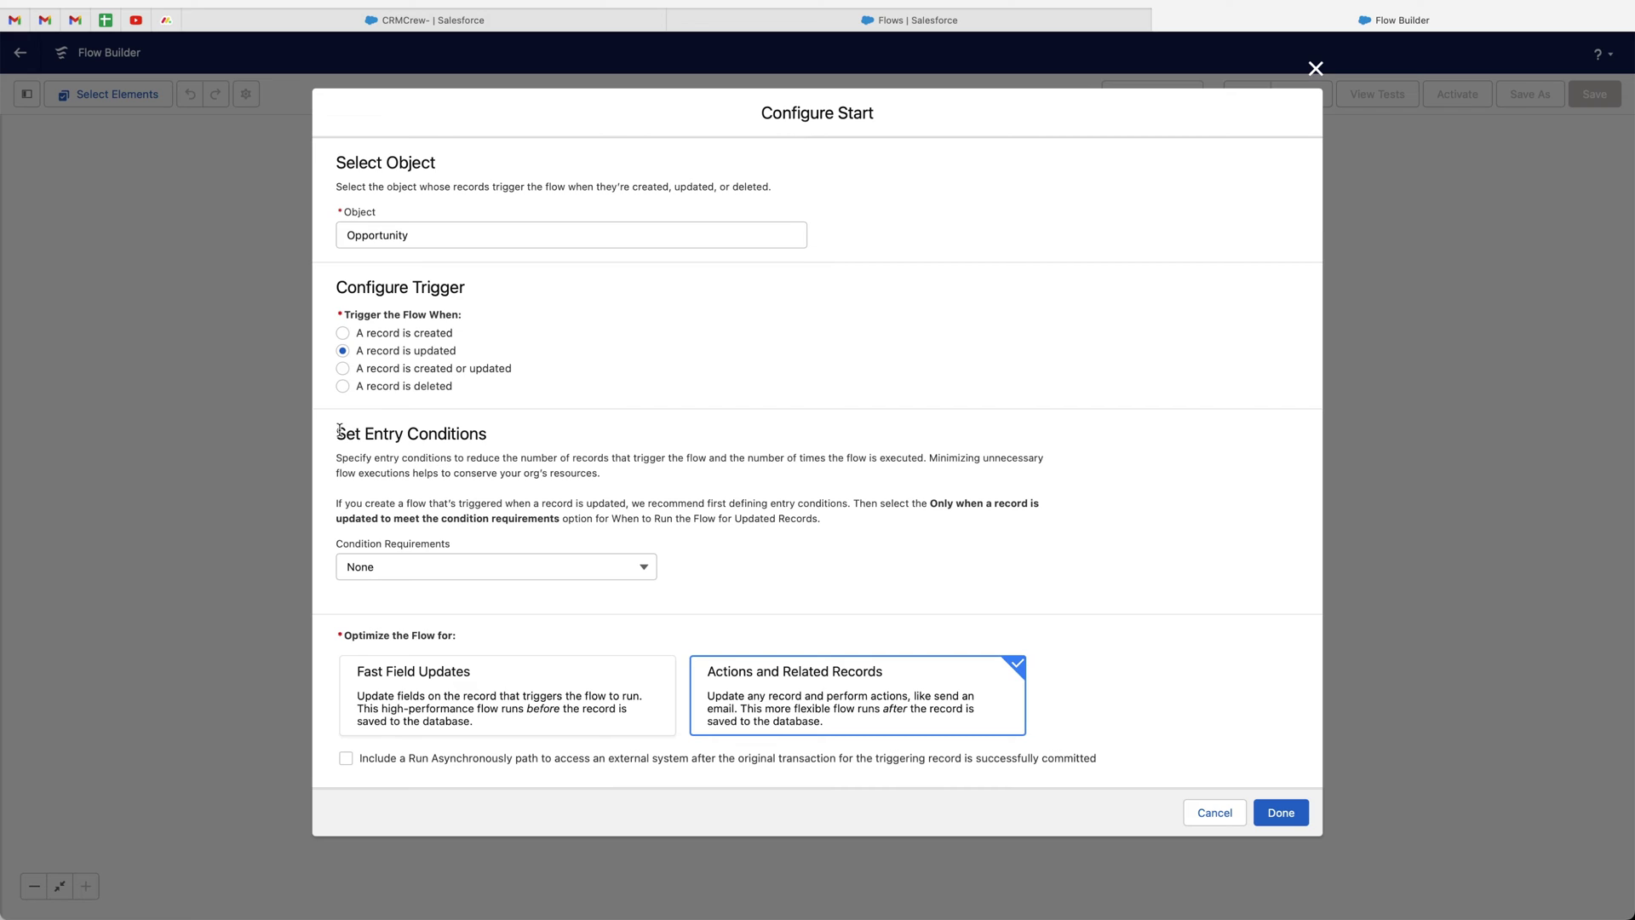
Require all entry conditions to be met (AND) and add the condition StageName Equals Closed Won.
click(457, 570)
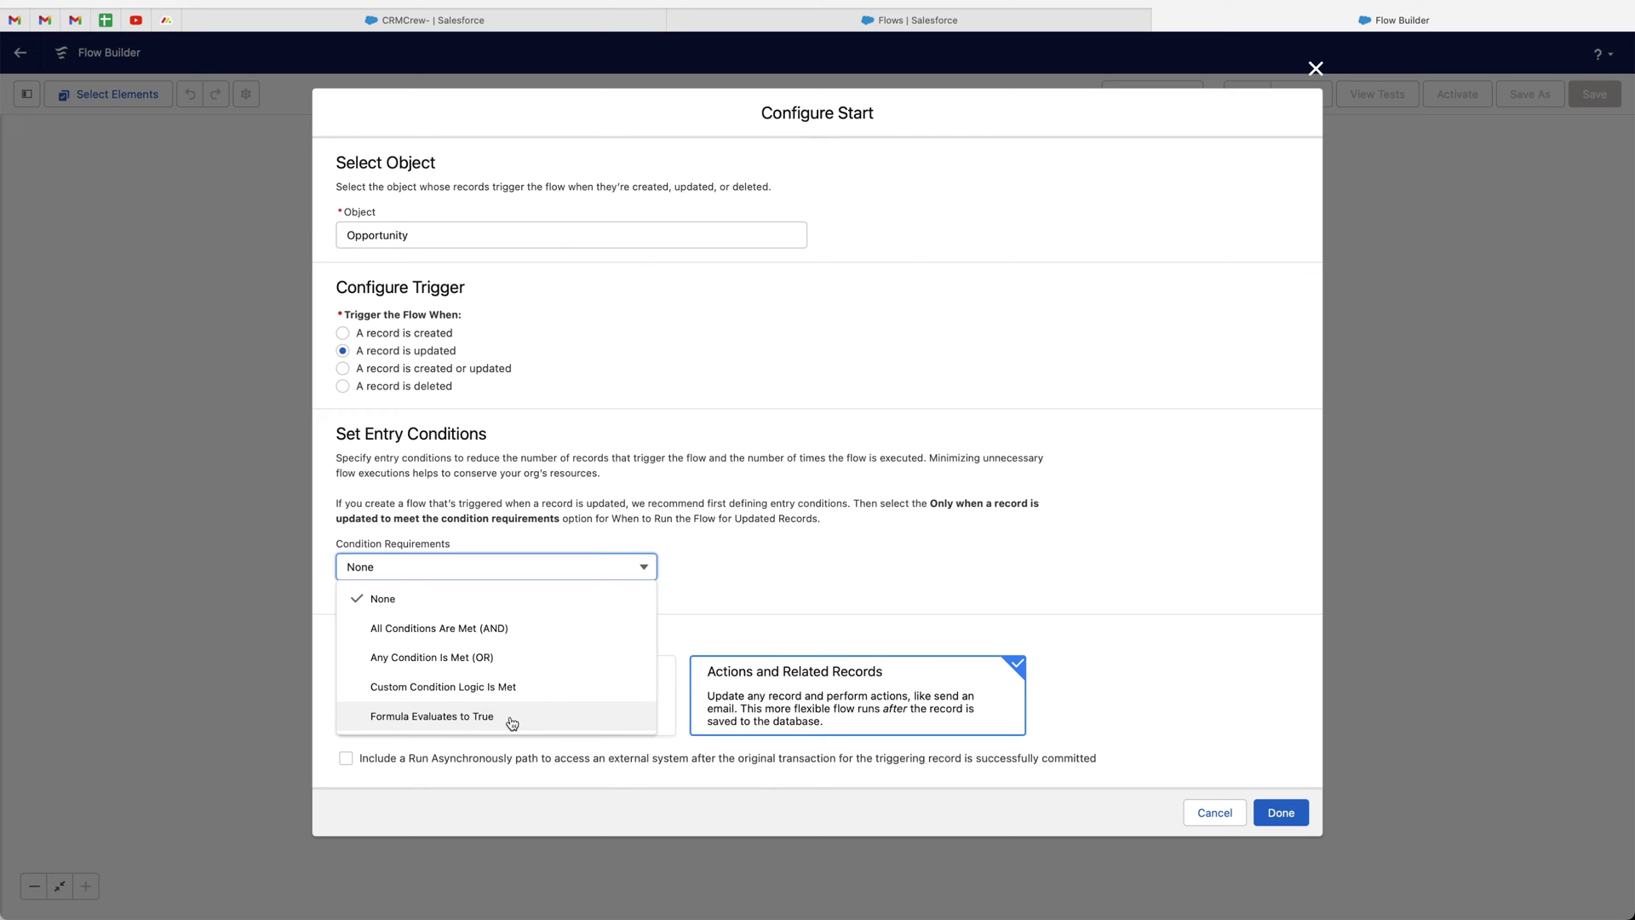
click(517, 631)
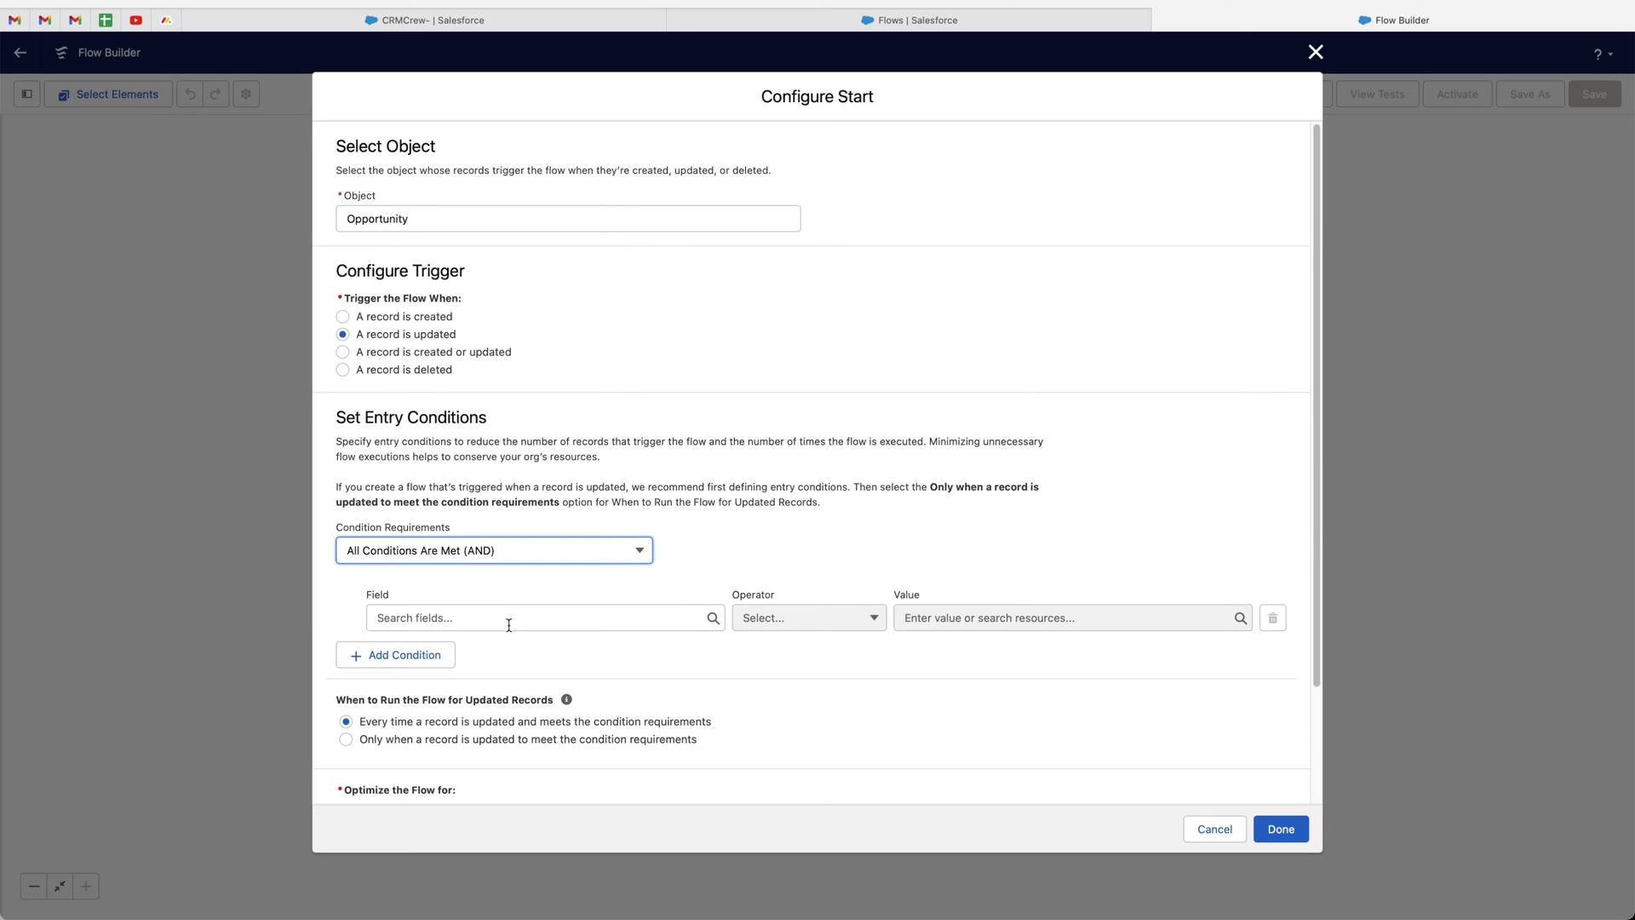
click(509, 620)
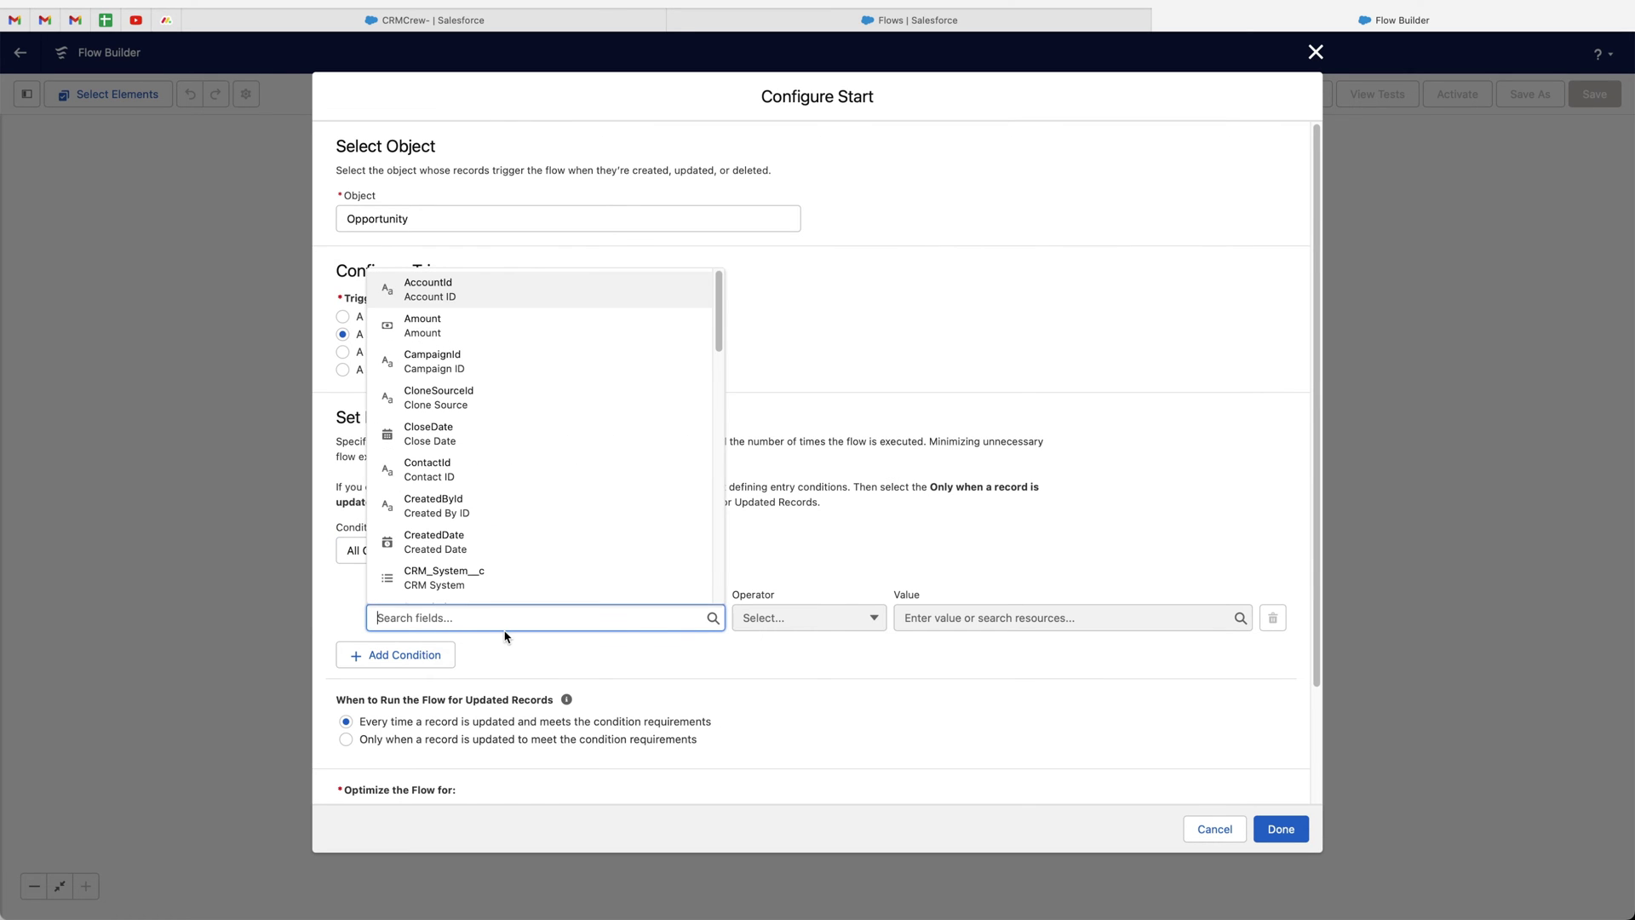
text(Stage)
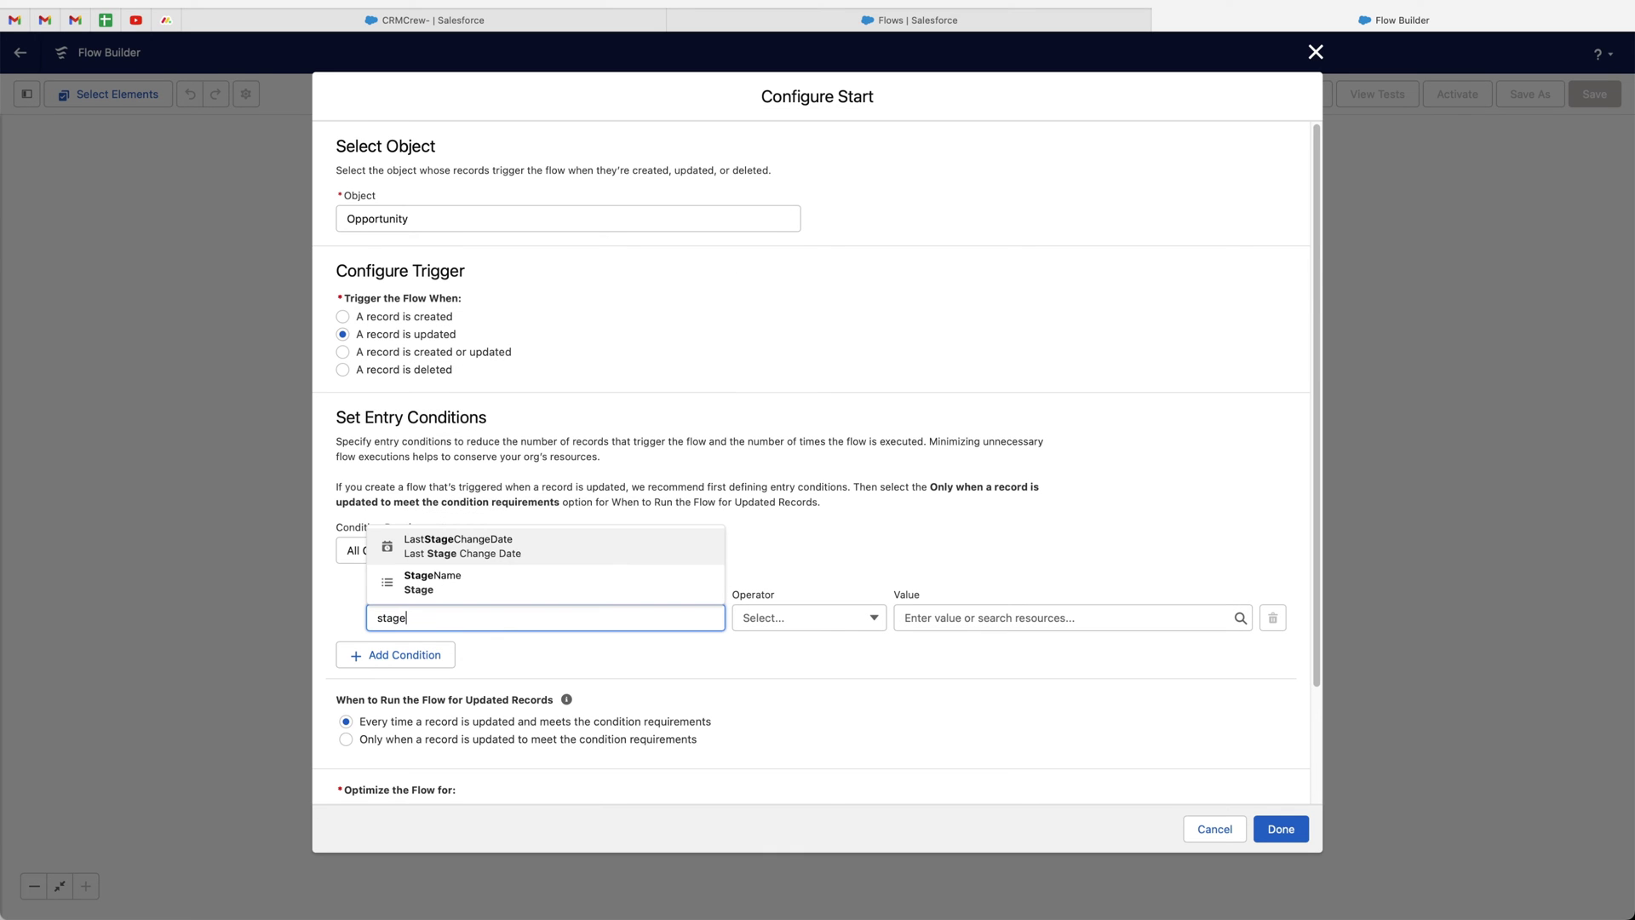
click(477, 587)
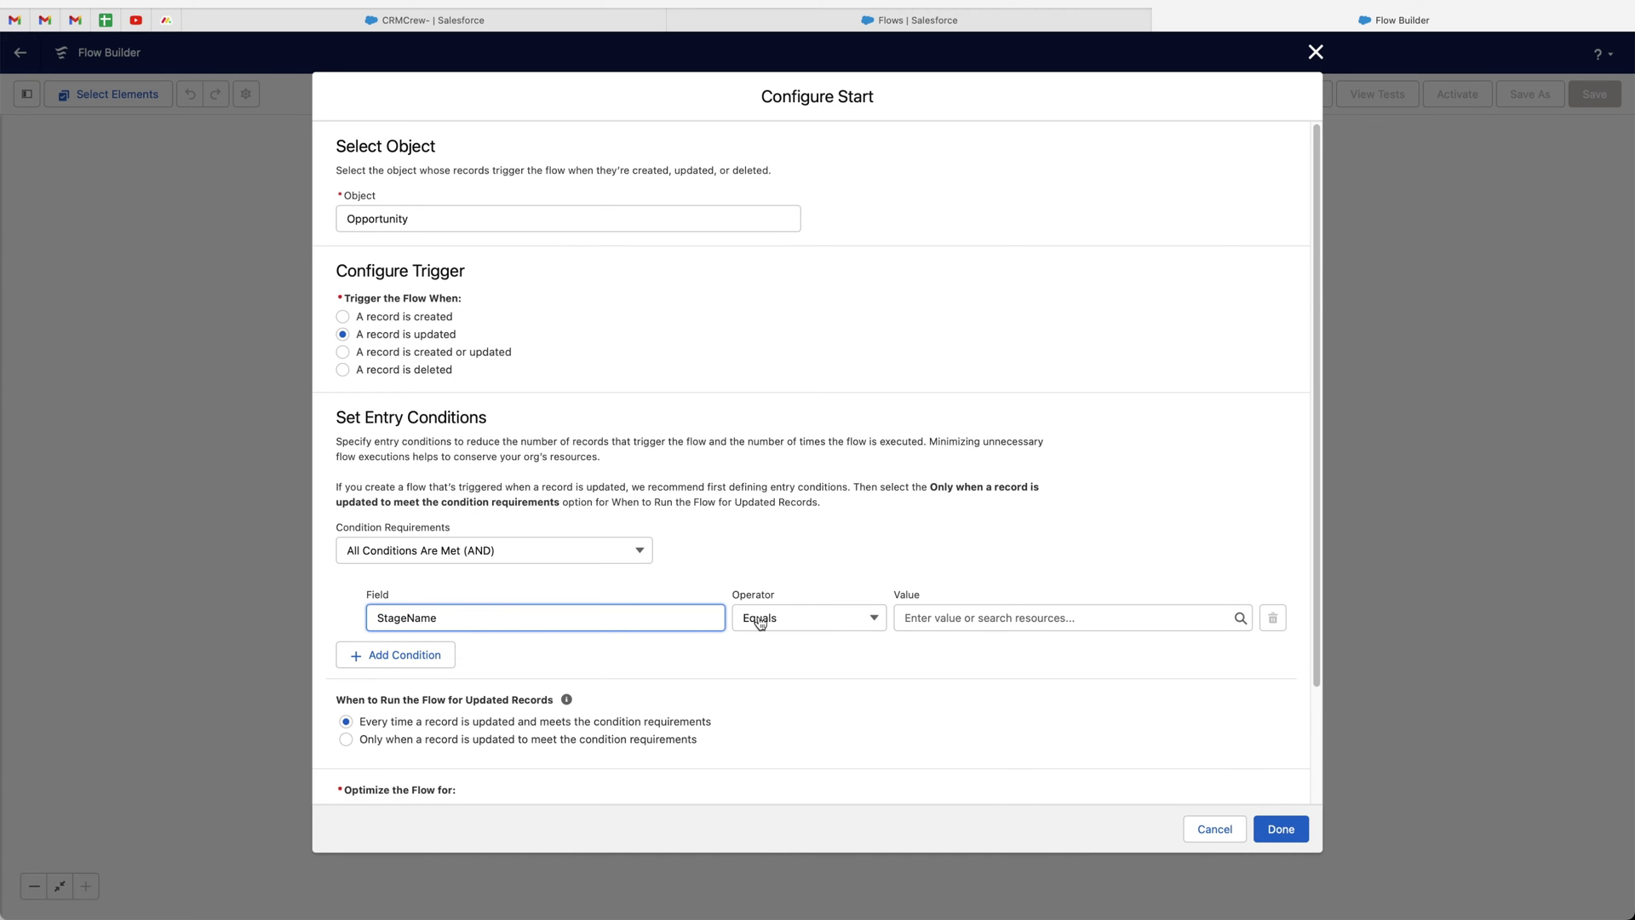
click(964, 625)
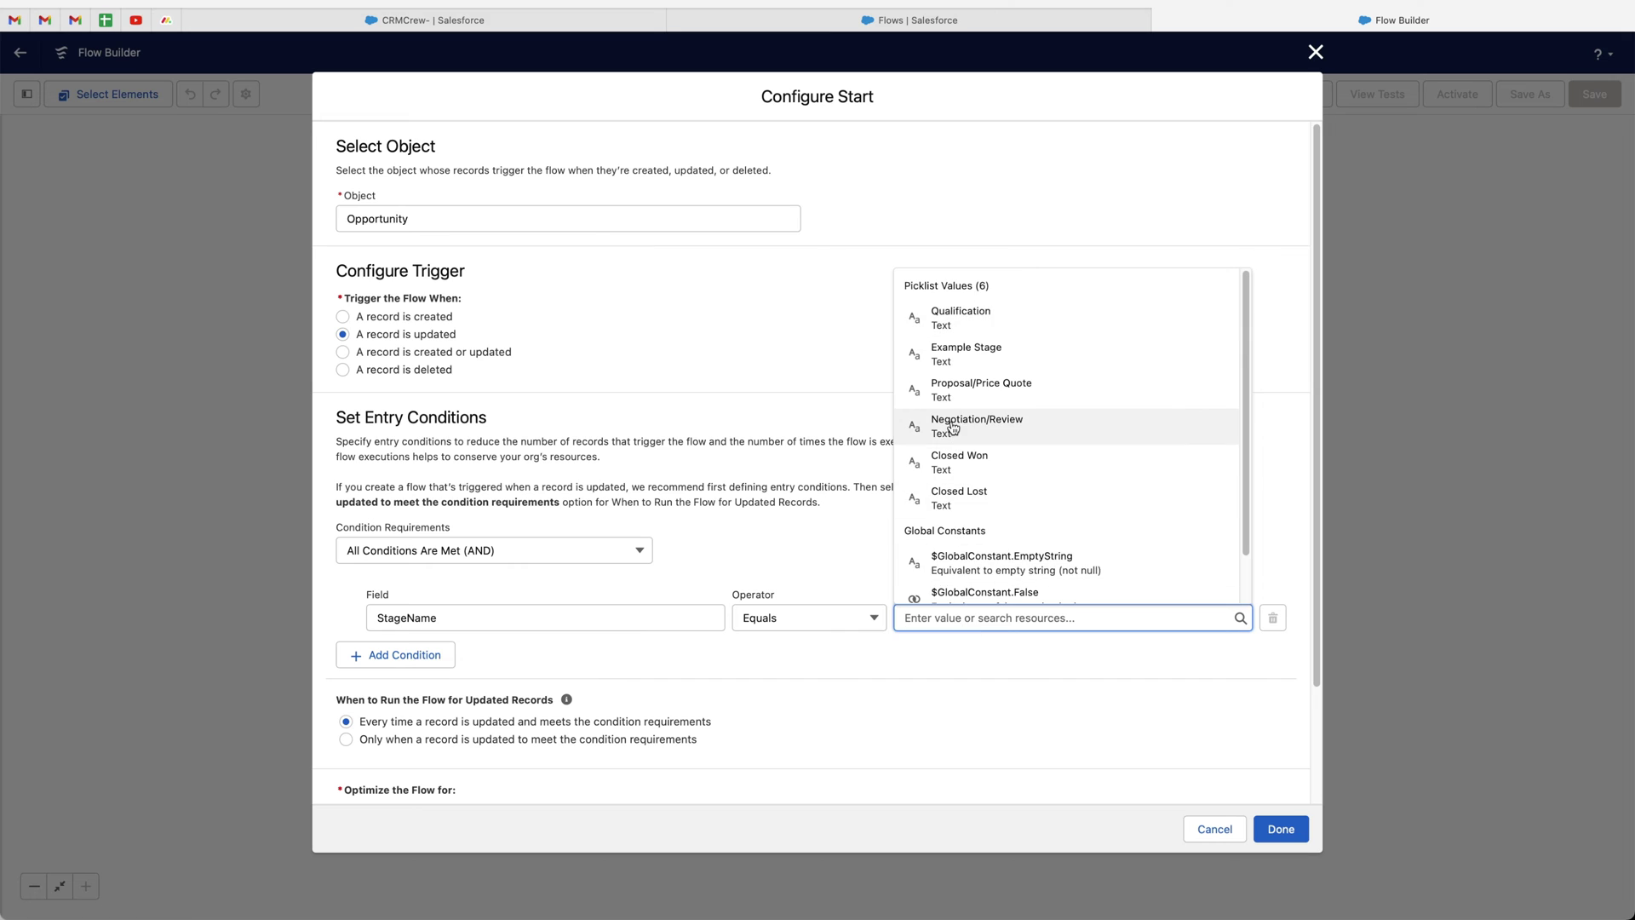
click(955, 465)
click(891, 572)
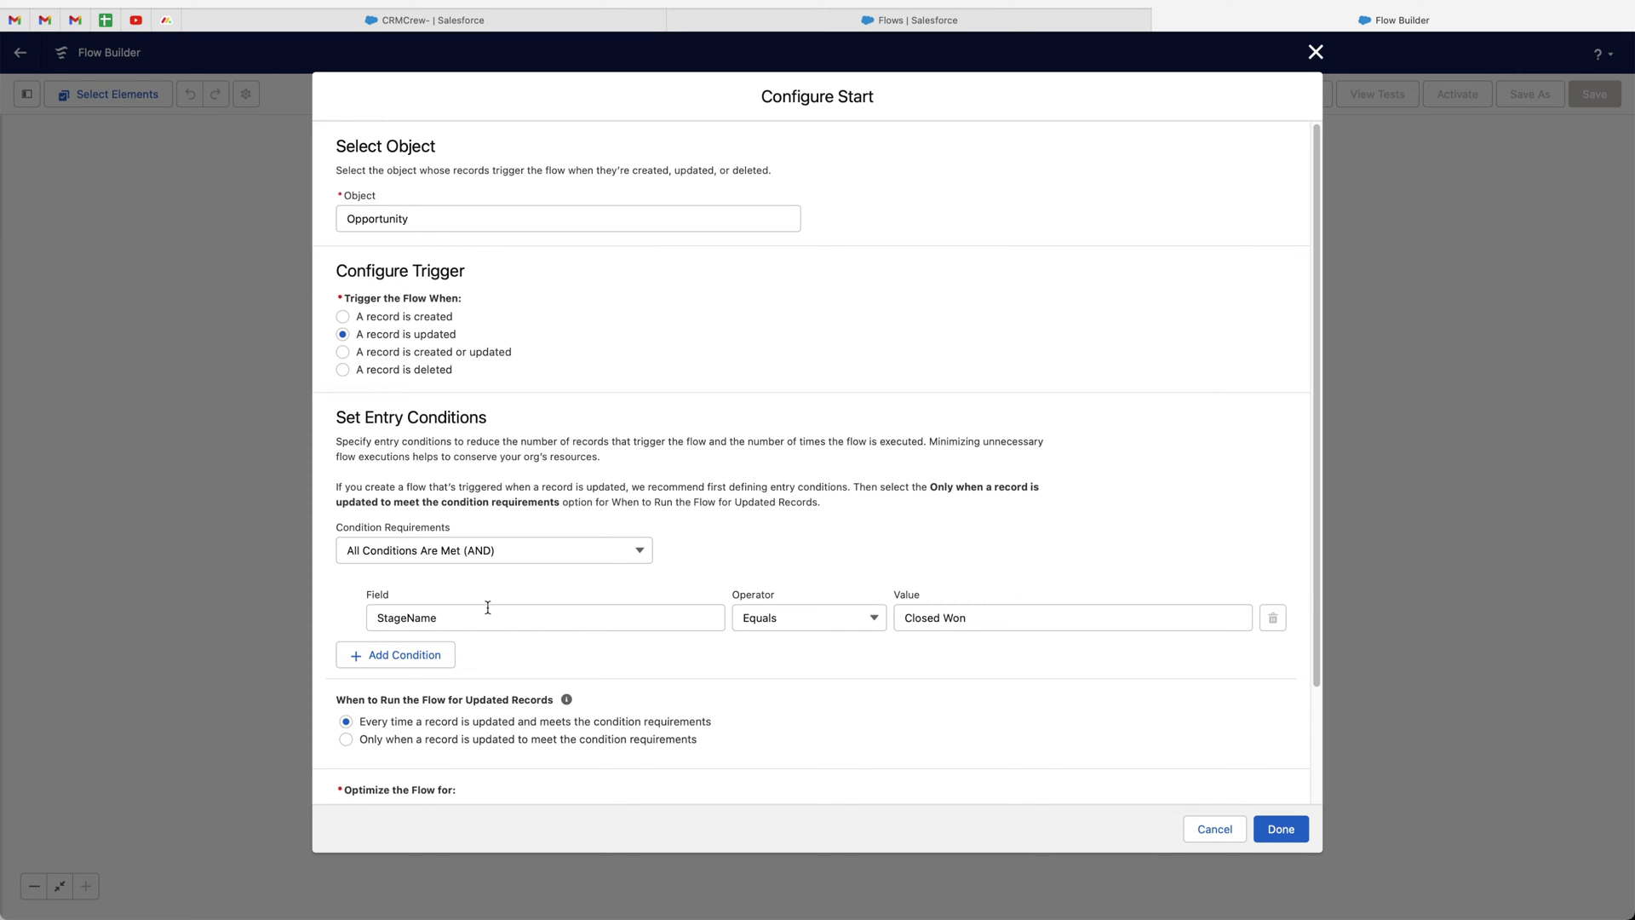
Run the flow only when a record is updated to meet the condition requirements, and finish the start configuration.
scroll(981, 627, down, 2)
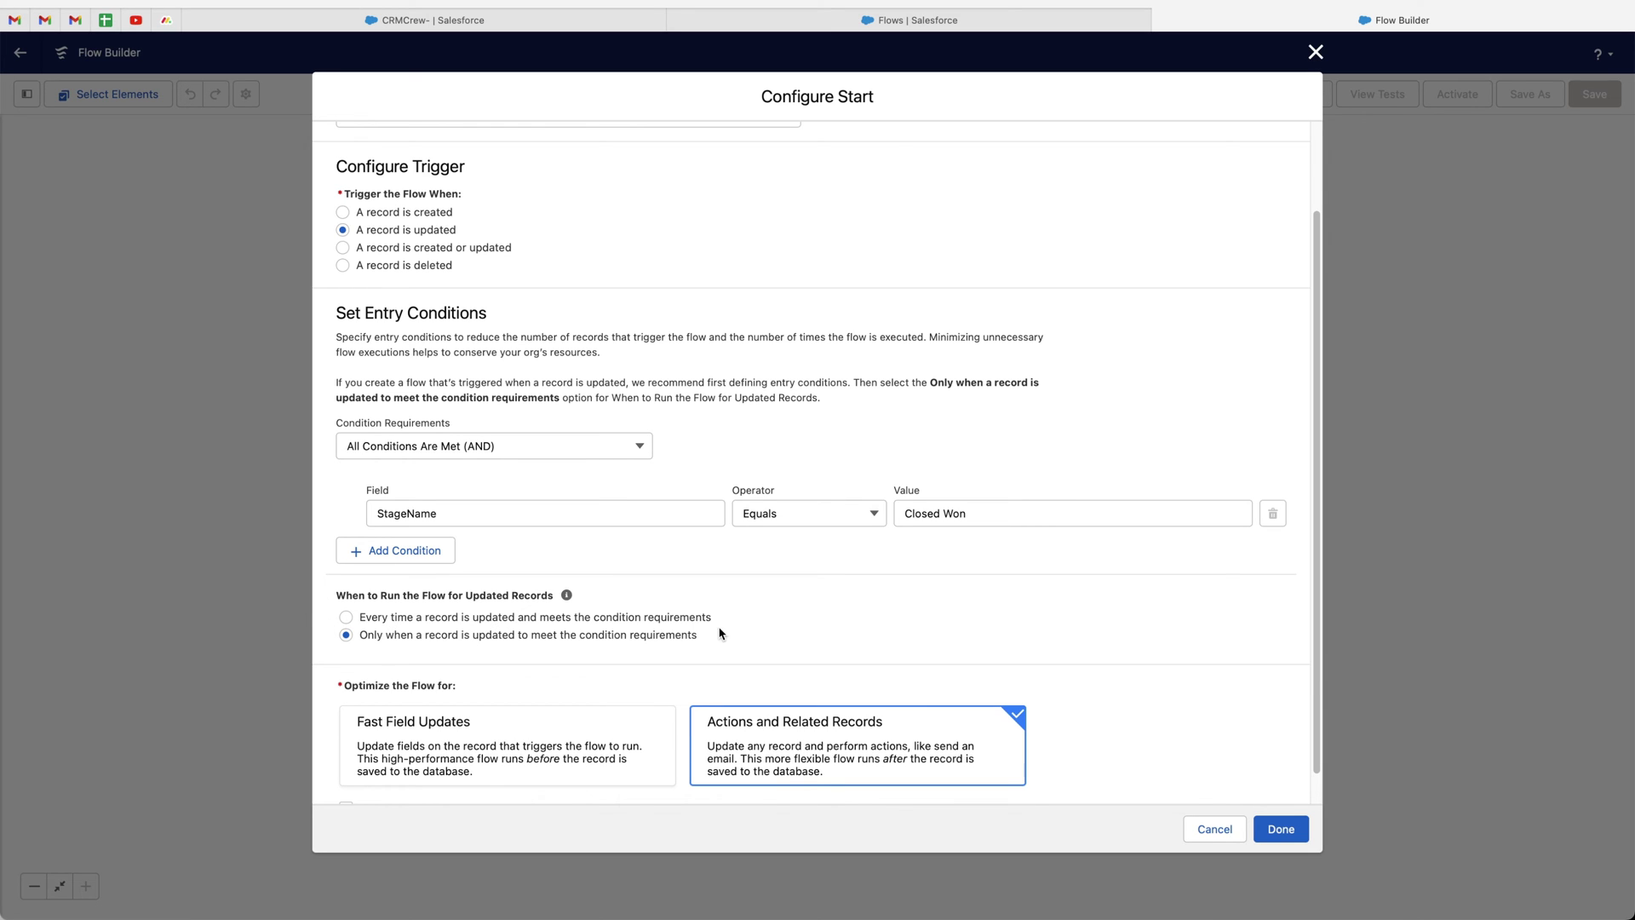
scroll(908, 652, down, 1)
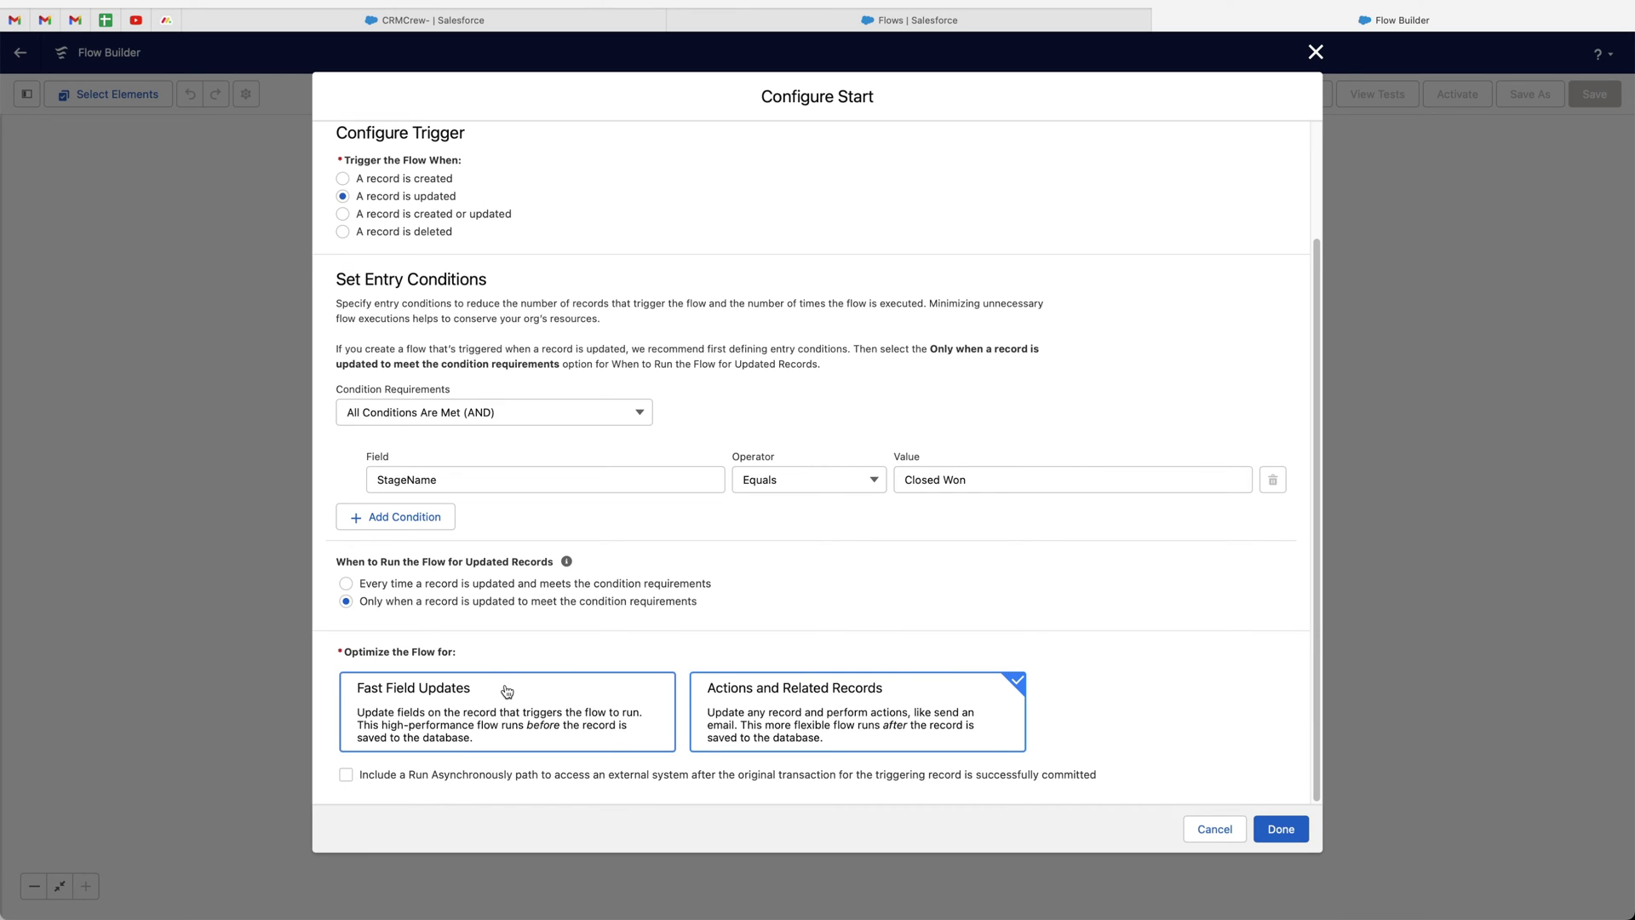
click(1282, 830)
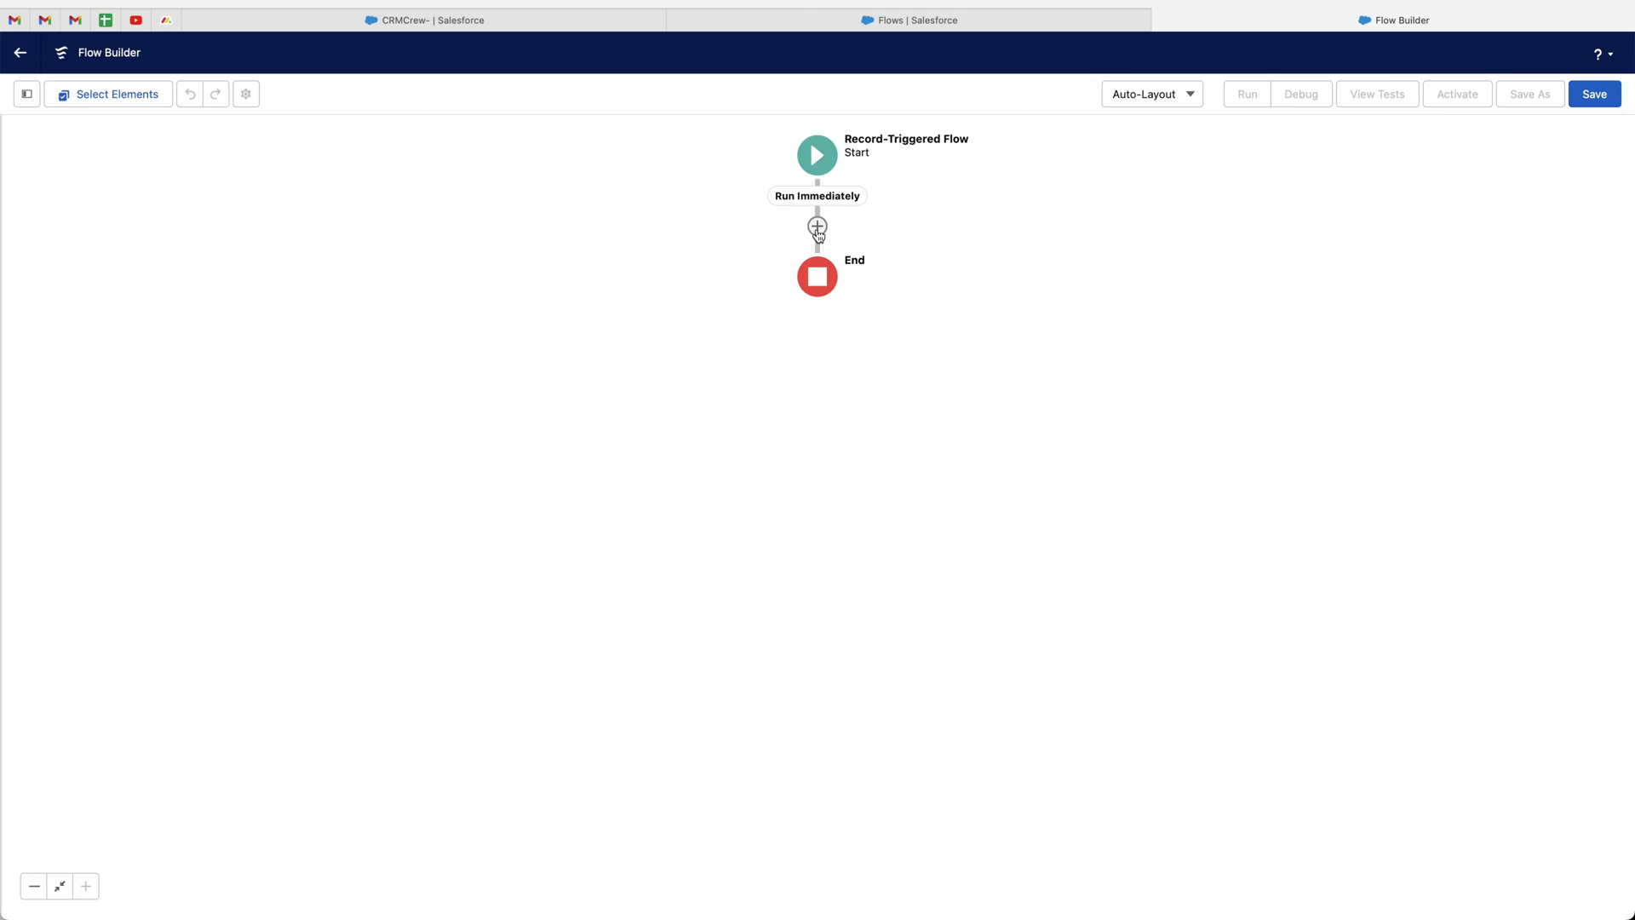
Add a Create Records element after the Run Immediately path and label it "Create Case Record".
click(818, 229)
scroll(802, 388, down, 2)
scroll(802, 388, down, 8)
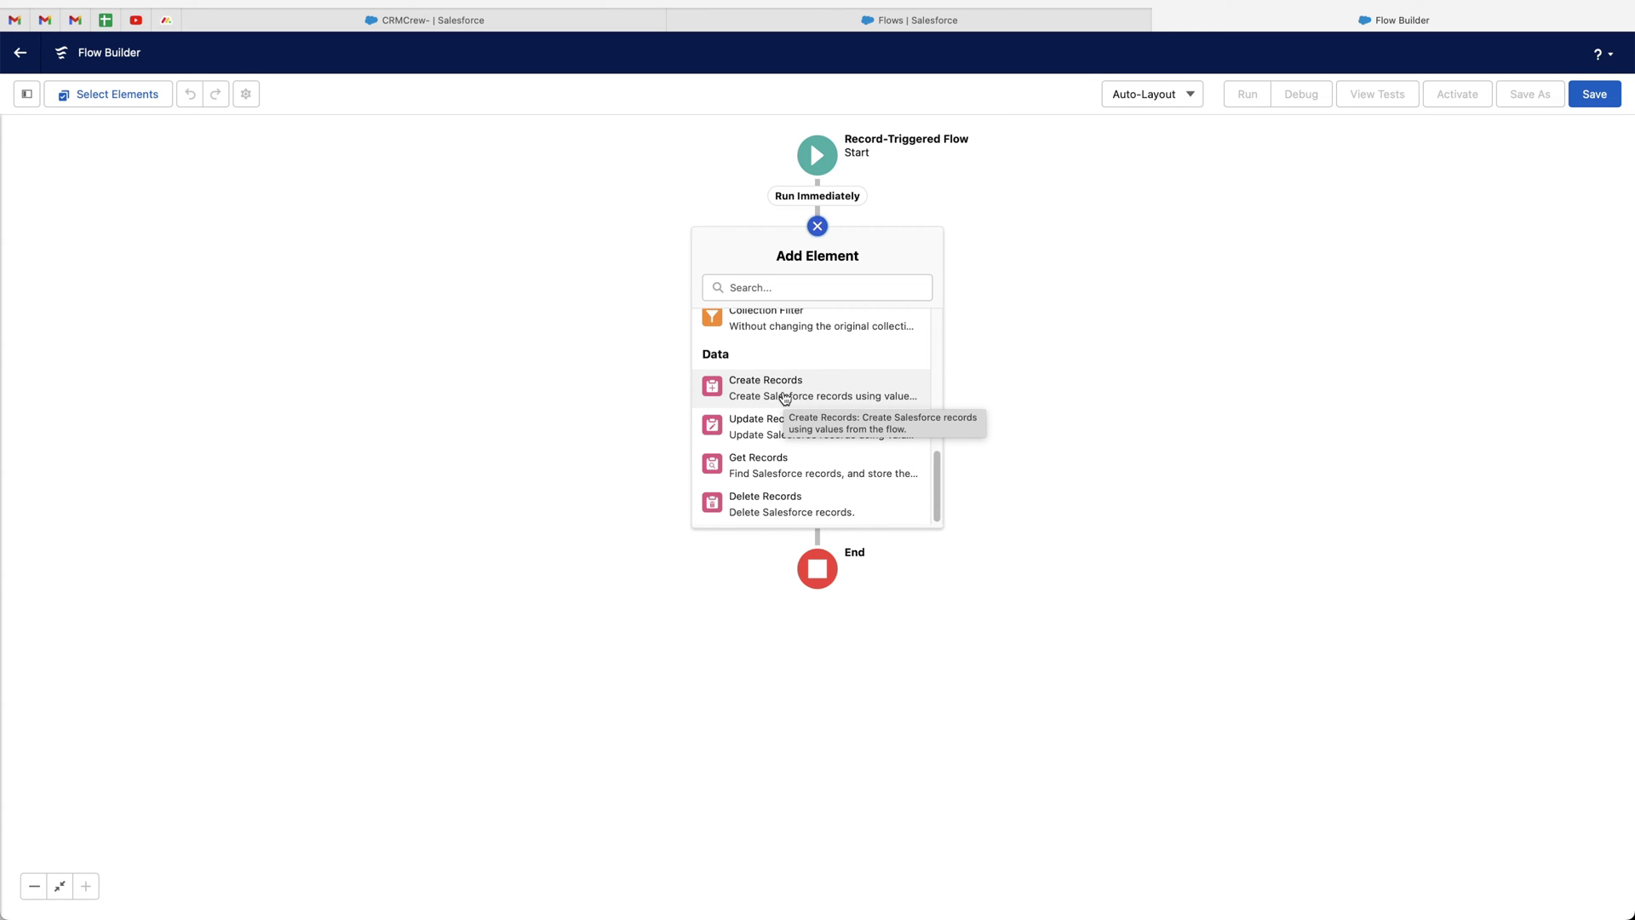
click(784, 398)
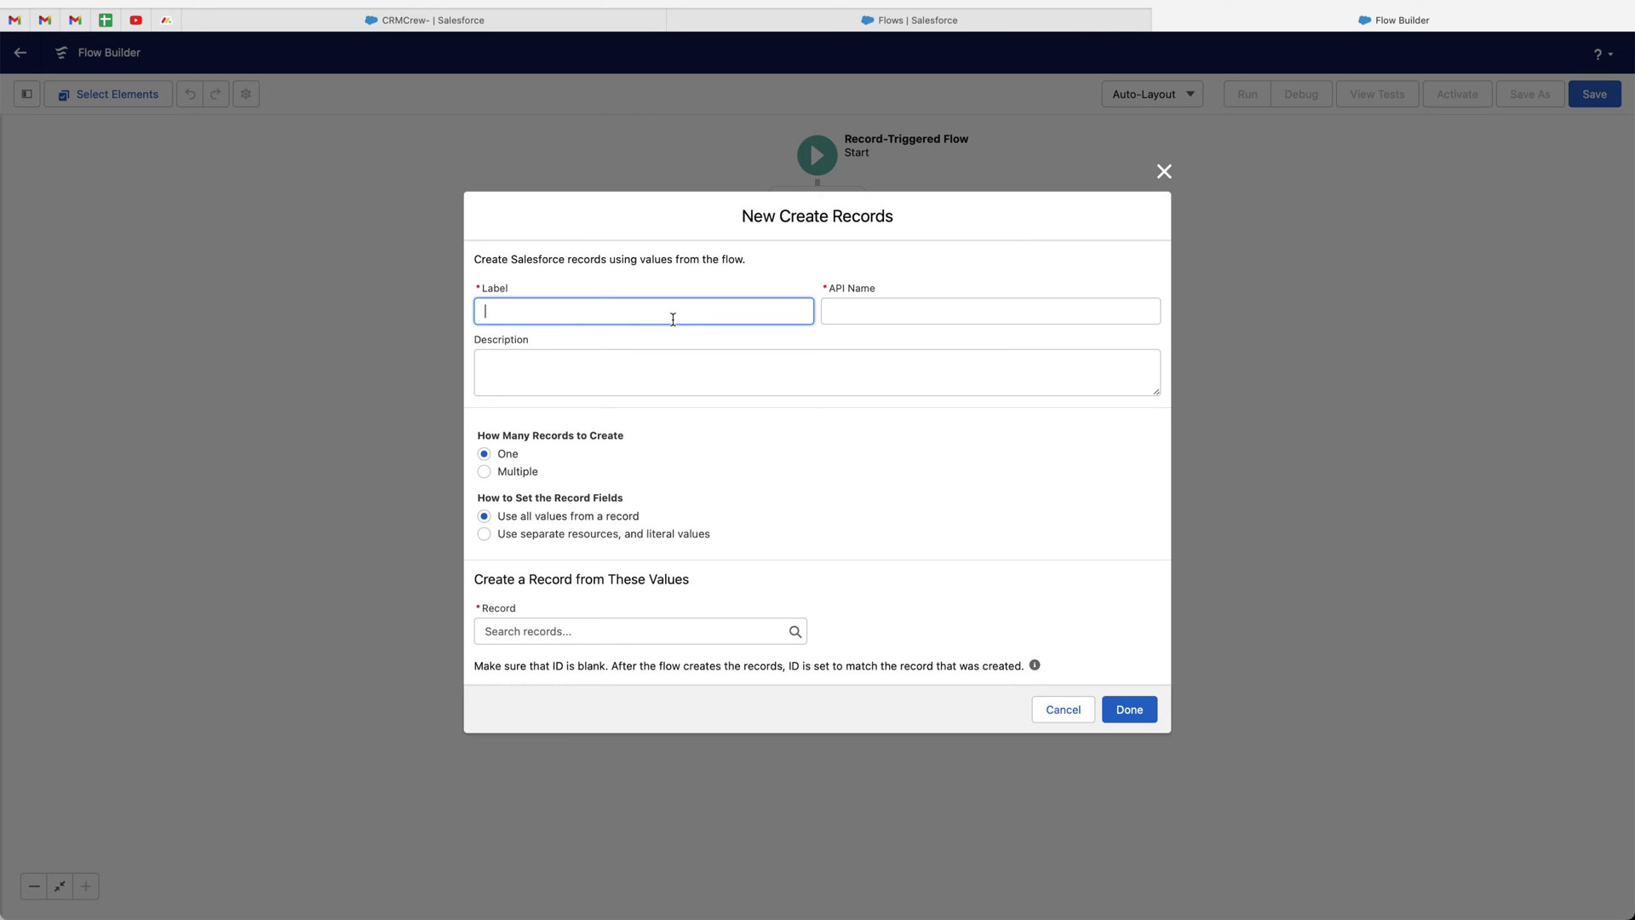
text(E)
key(BackSpace)
text(Create Case Record)
click(728, 419)
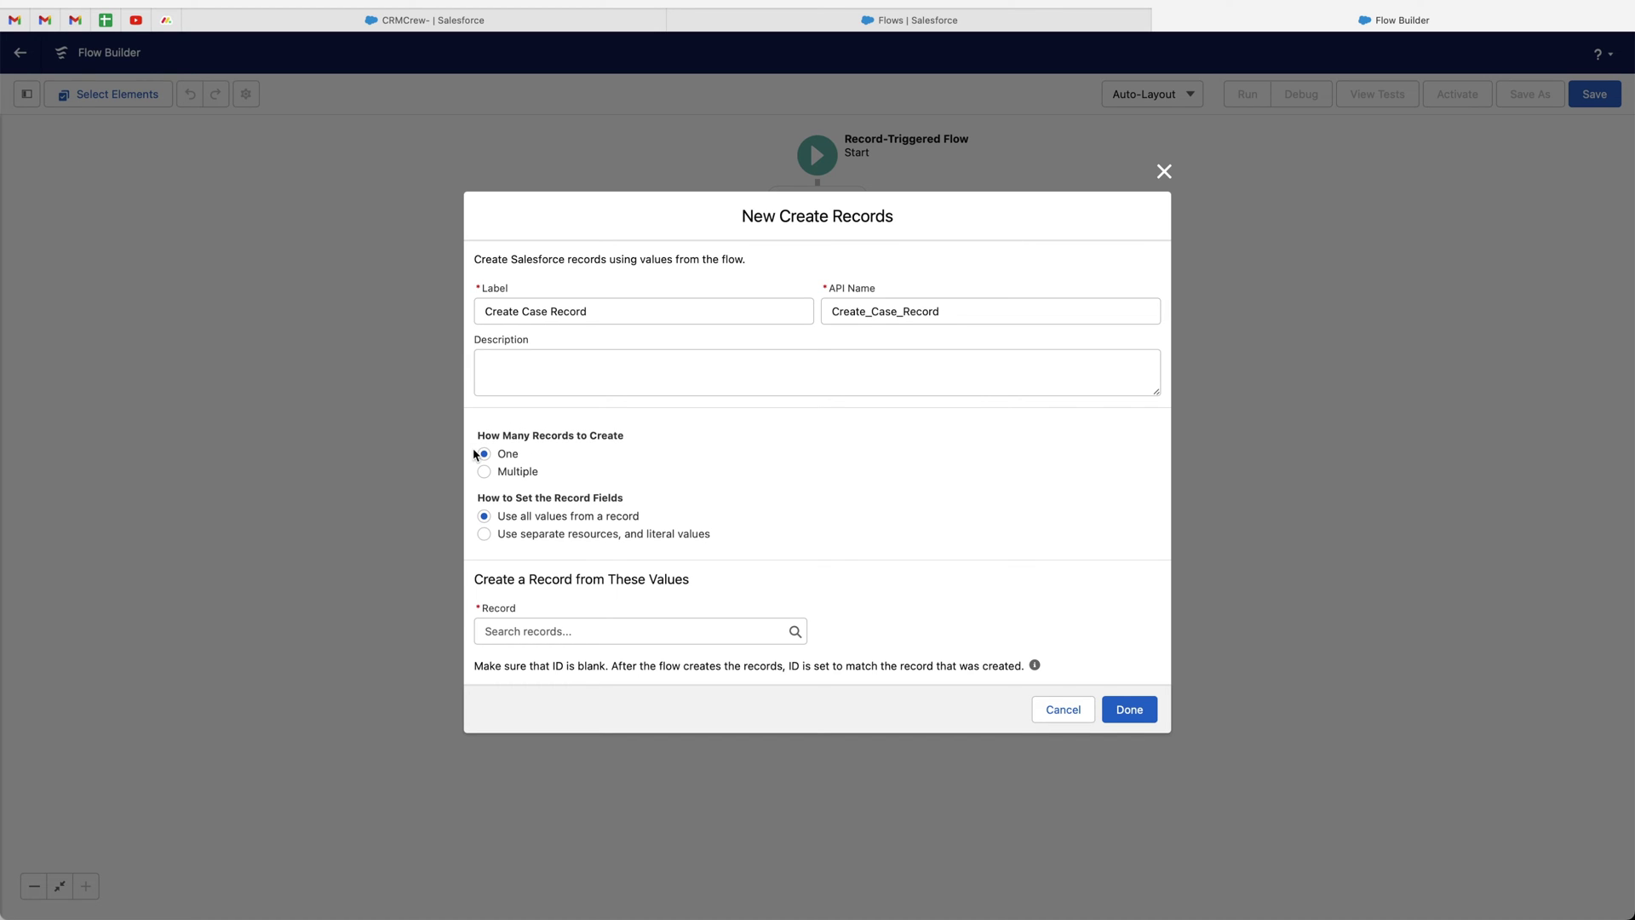
Set the record fields using separate resources and literal values, and choose Case as the object to create.
click(550, 538)
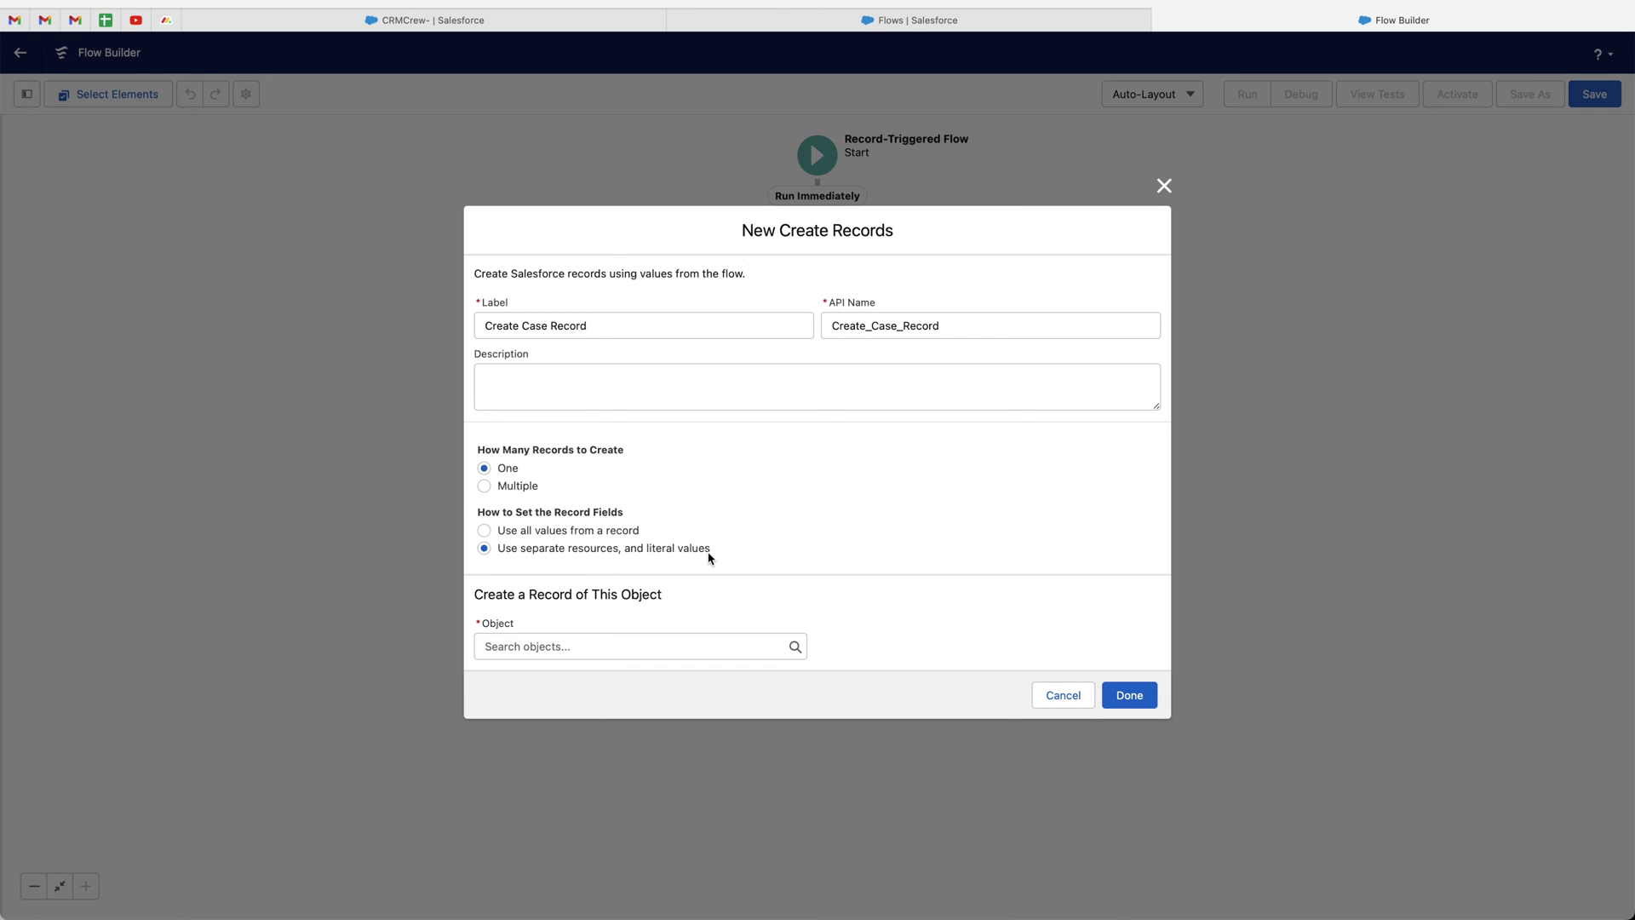
click(572, 646)
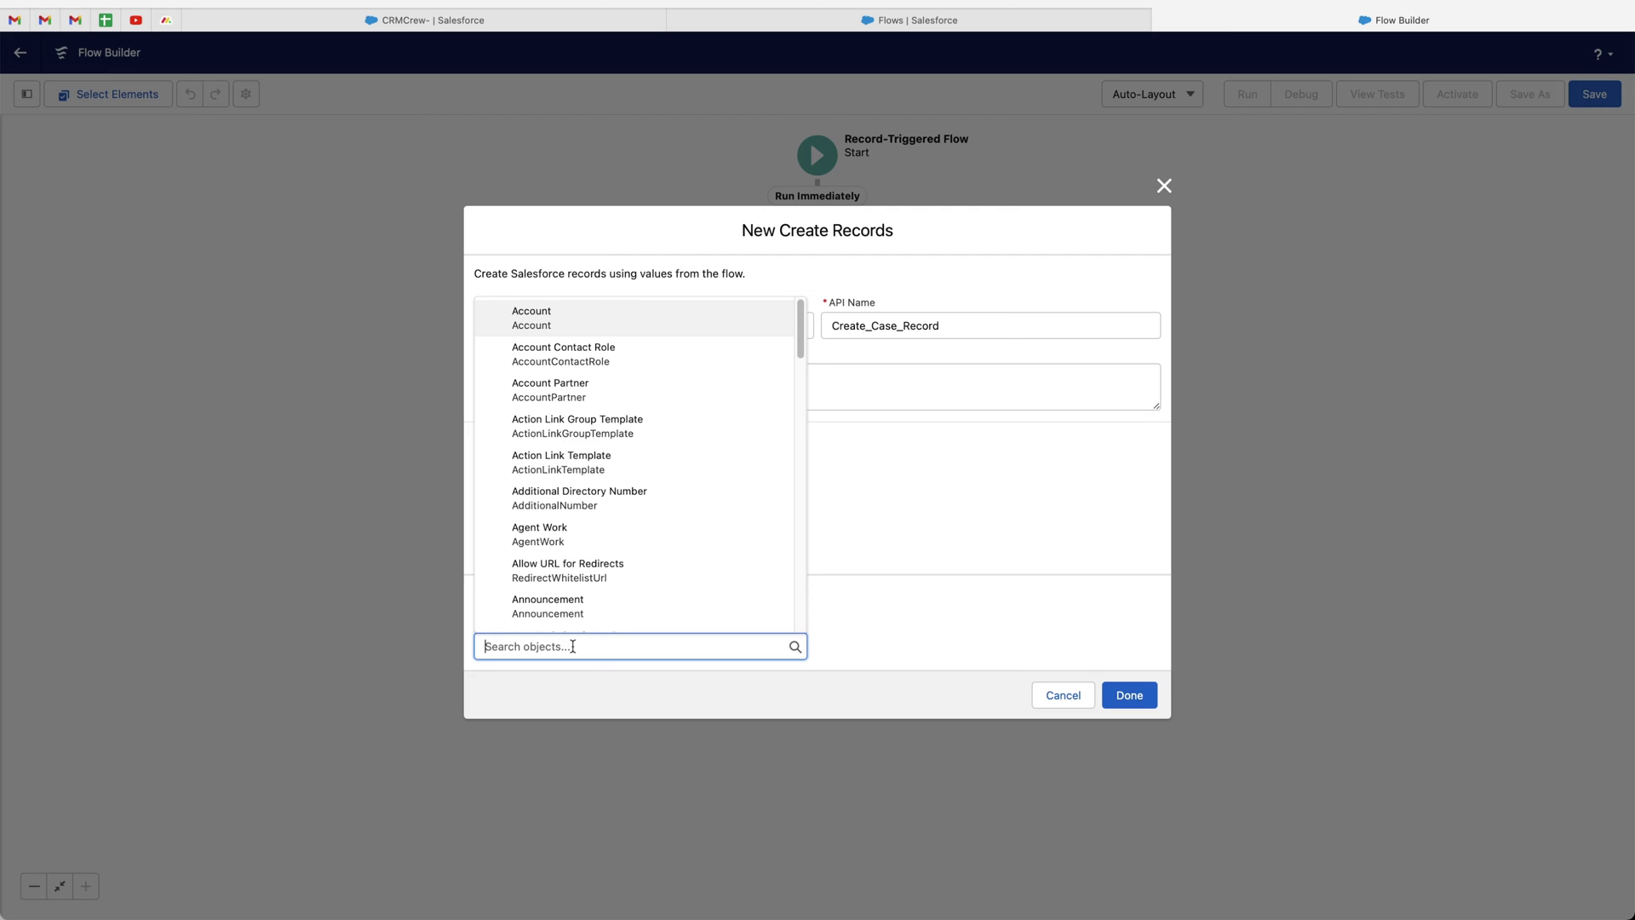
text(case)
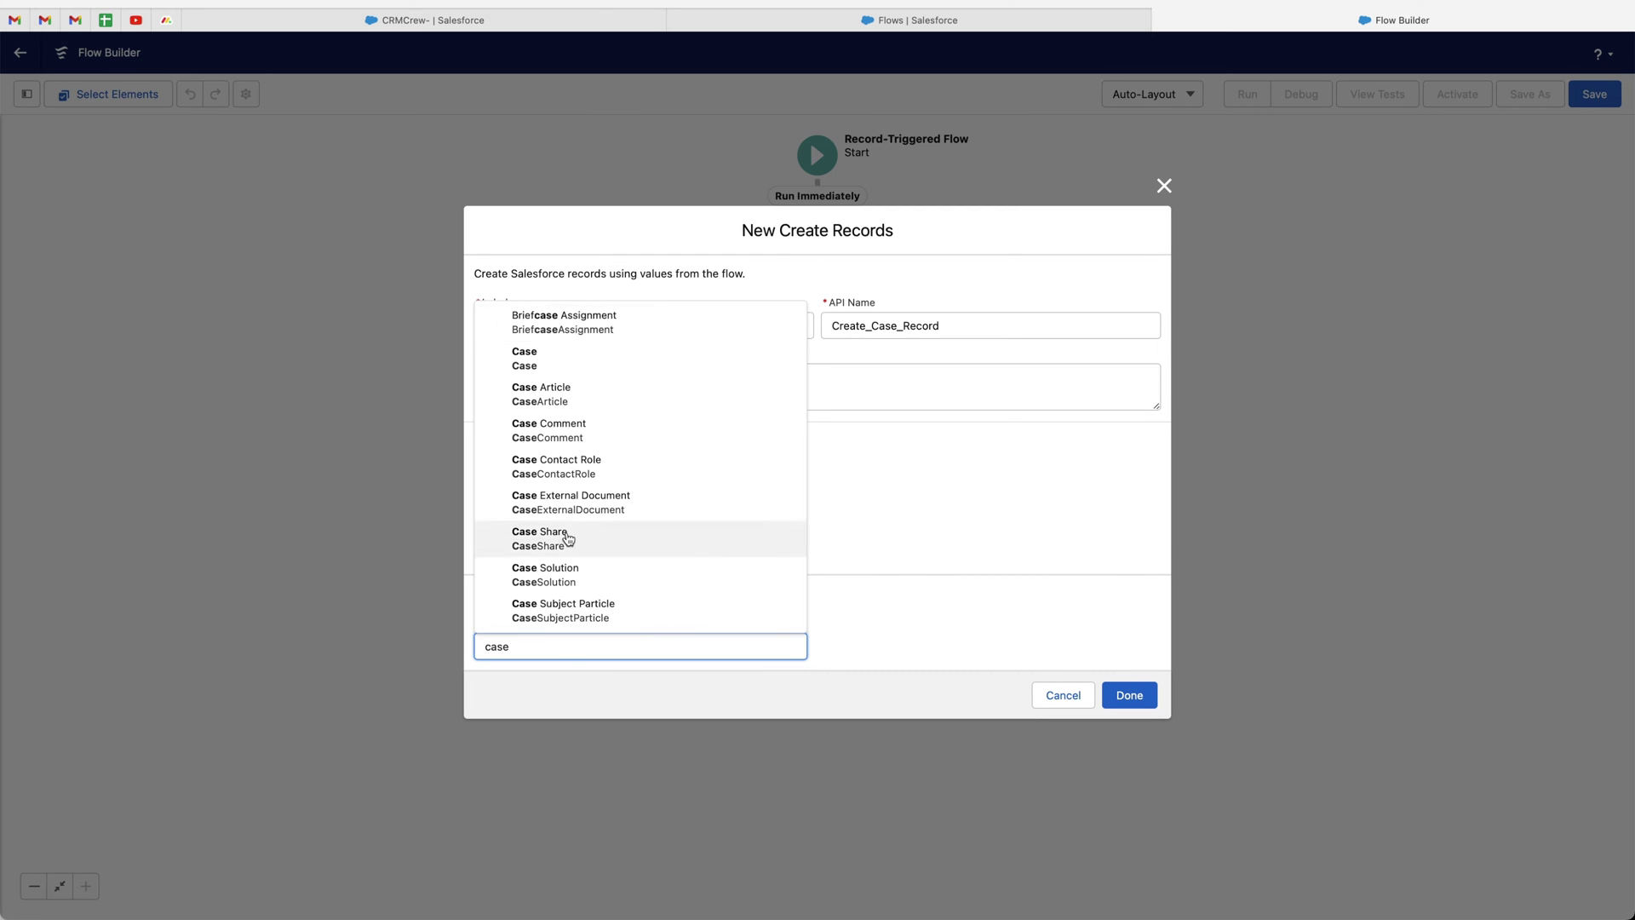
click(566, 357)
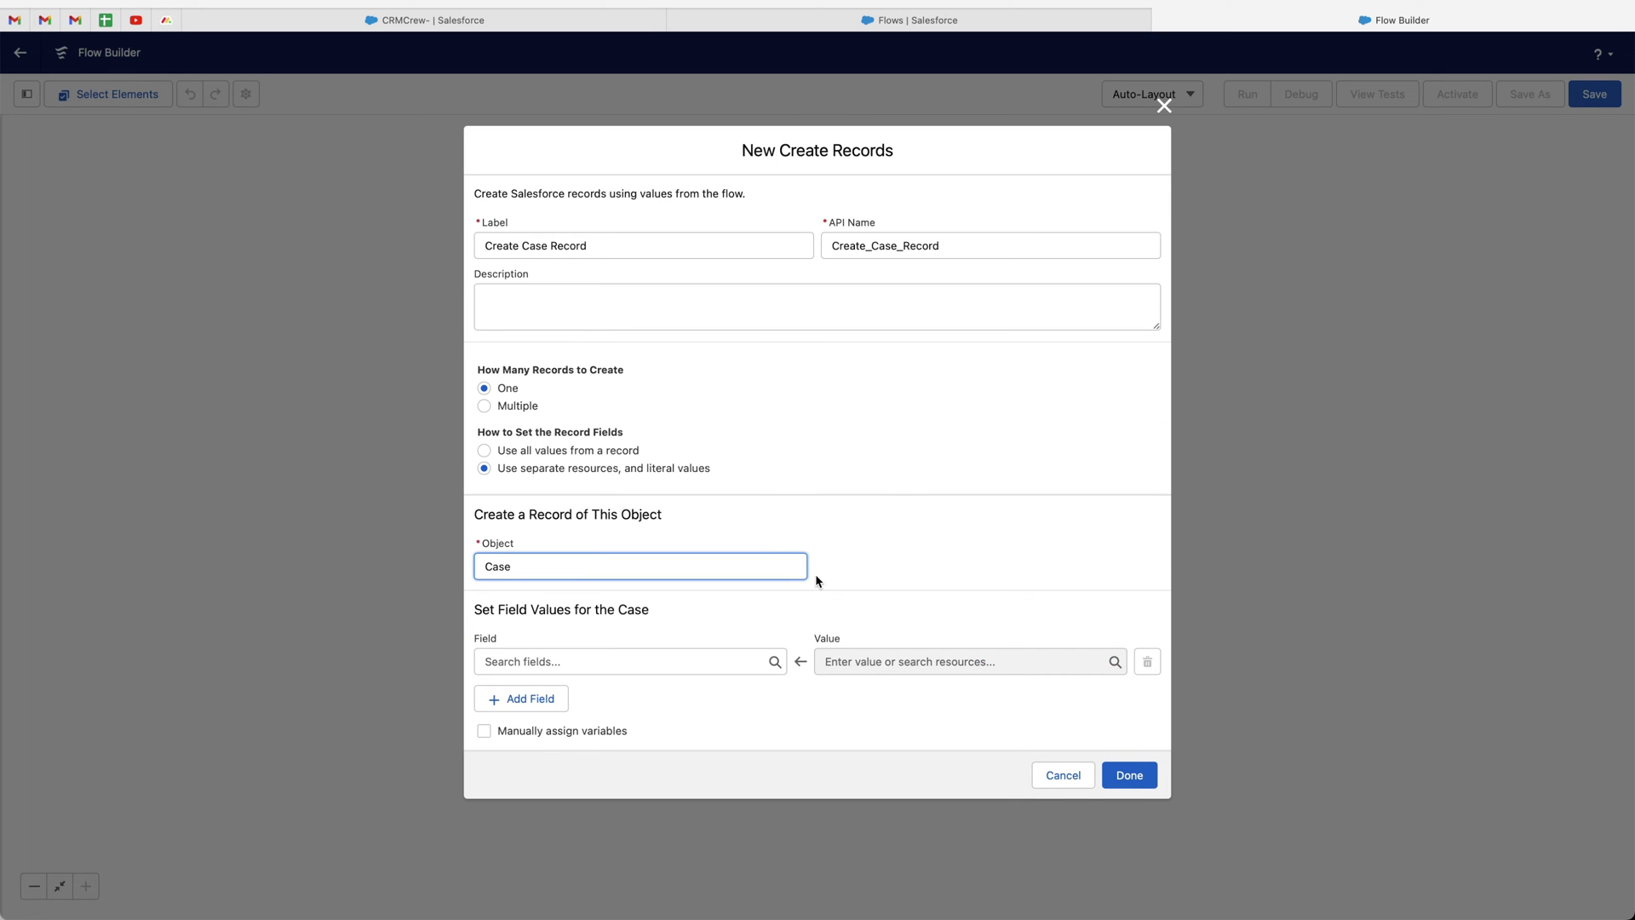
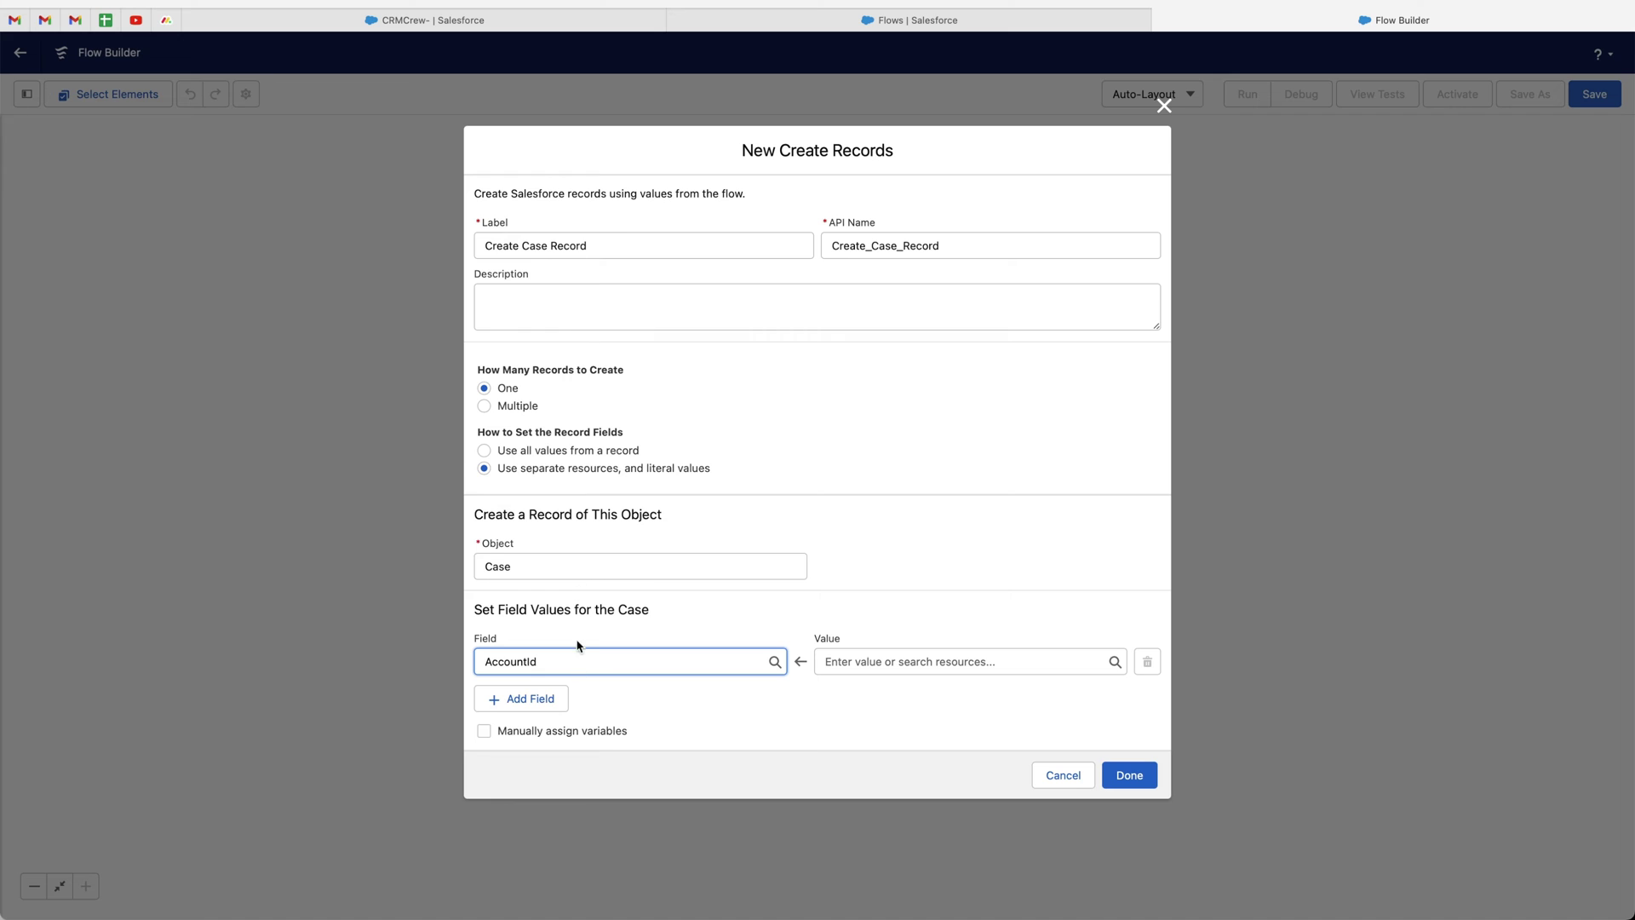
Set the Case's AccountId field to the Account ID of the triggering Opportunity record ($Record.AccountId).
click(863, 659)
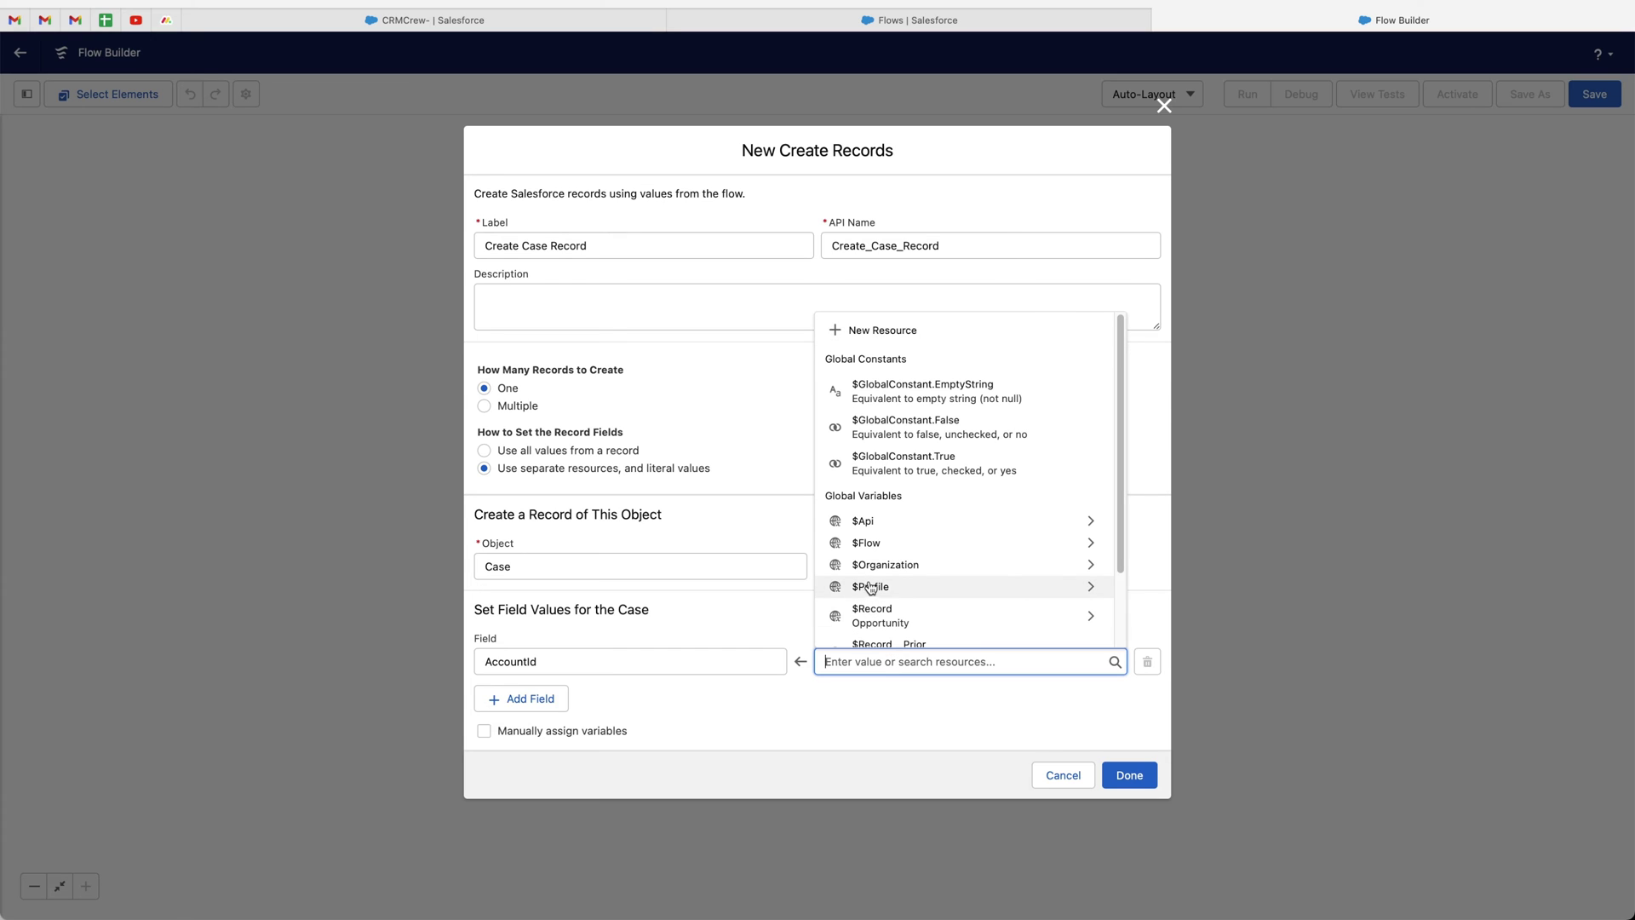
click(937, 615)
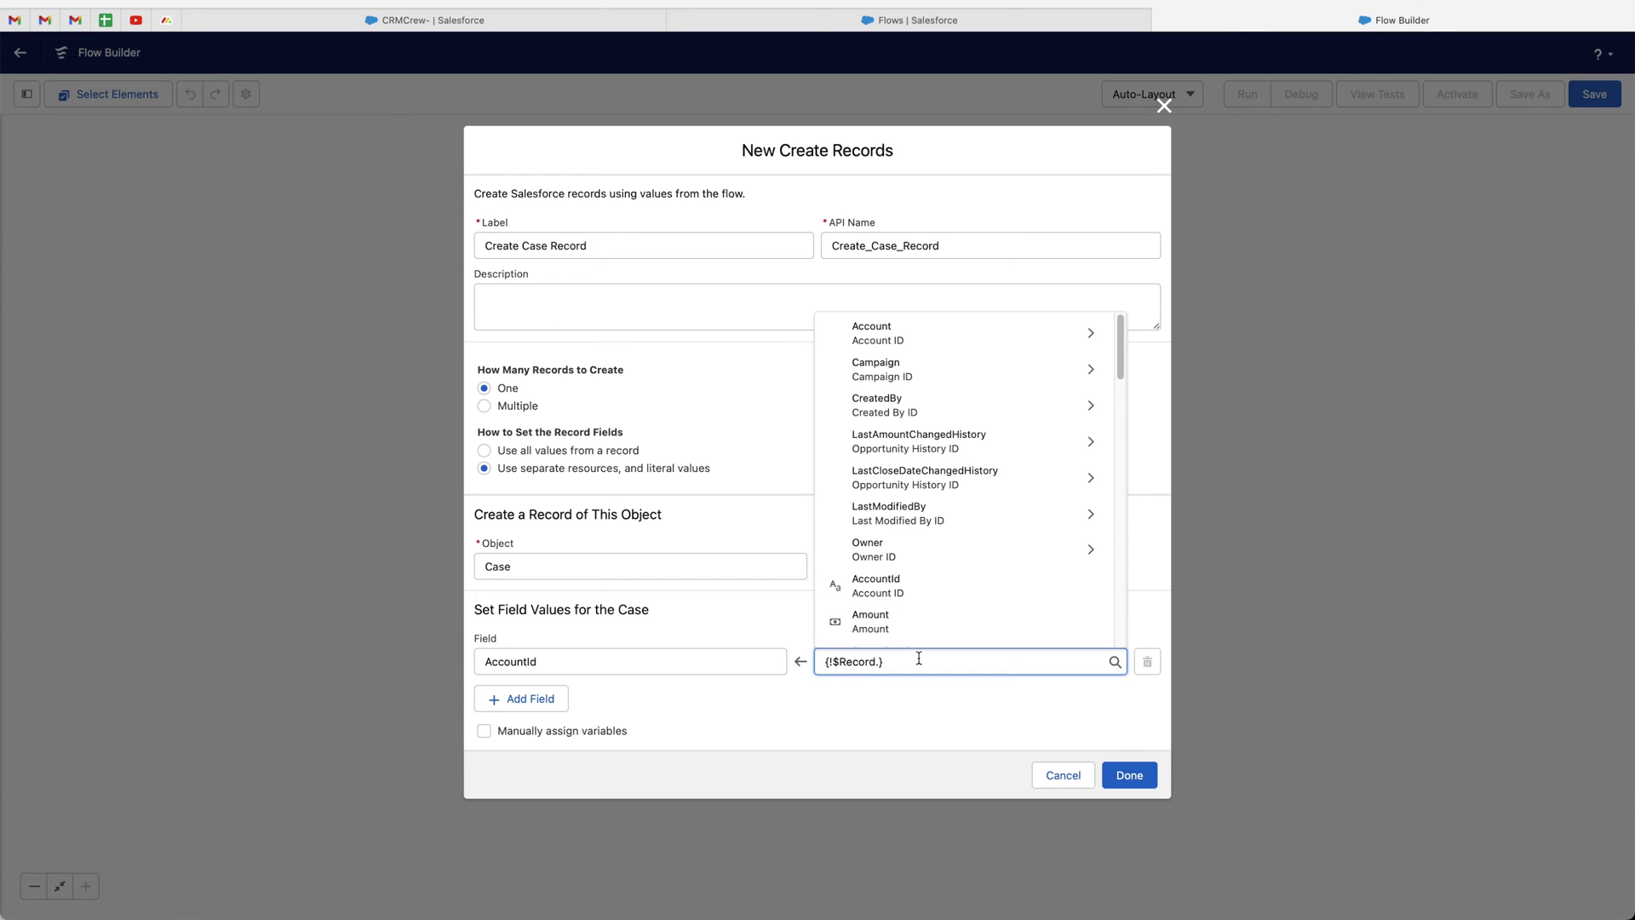
text(acco)
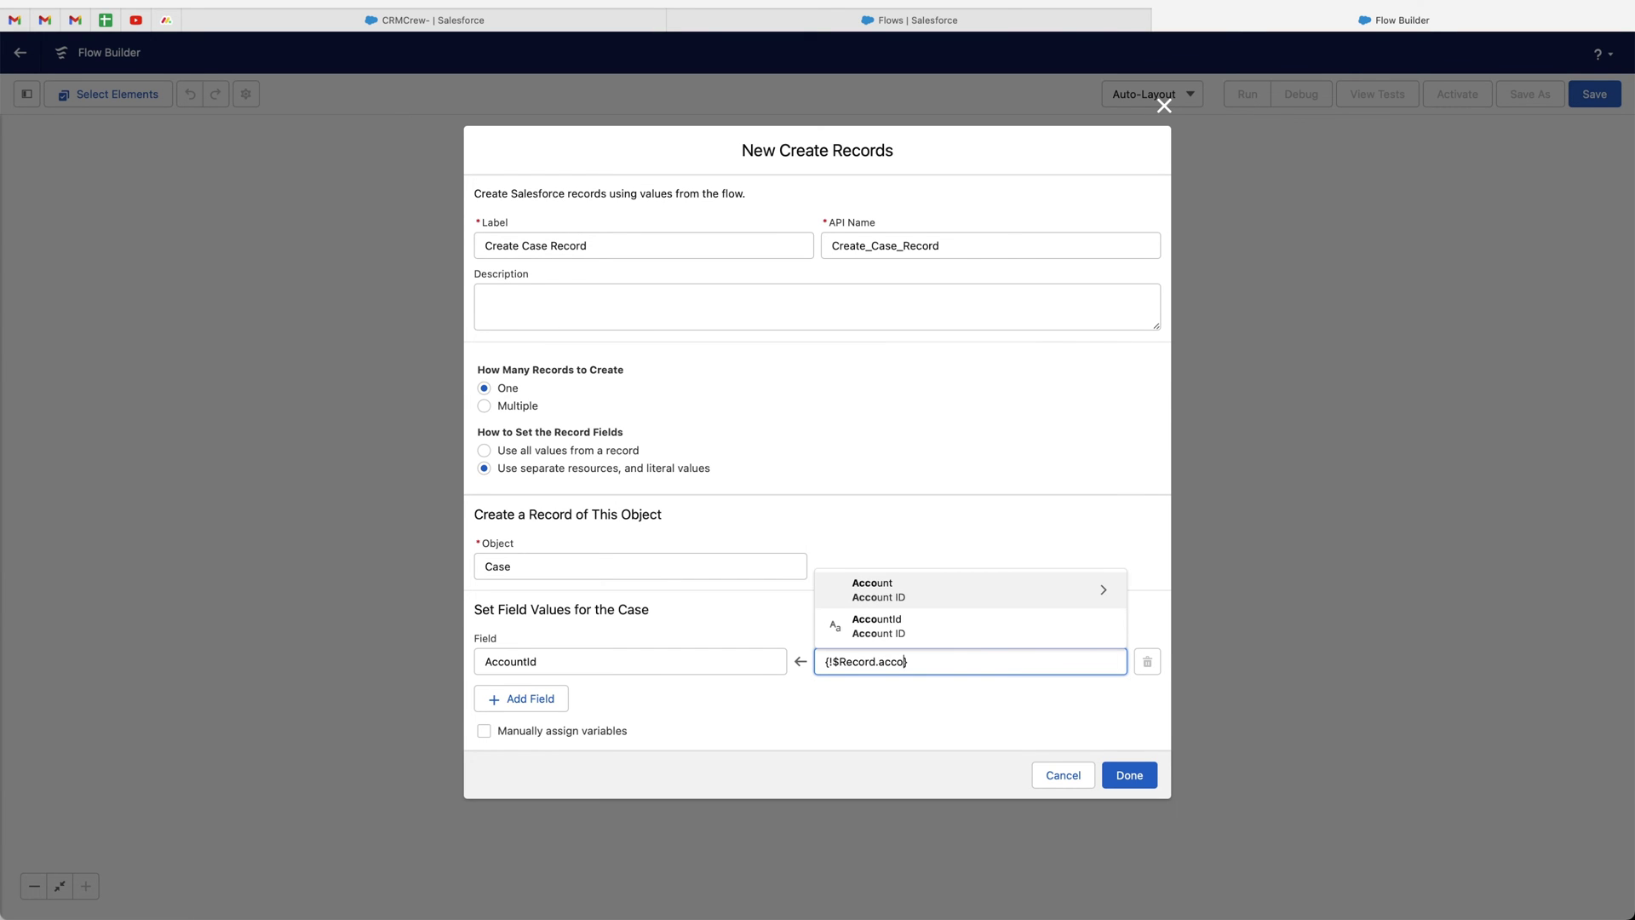
click(874, 629)
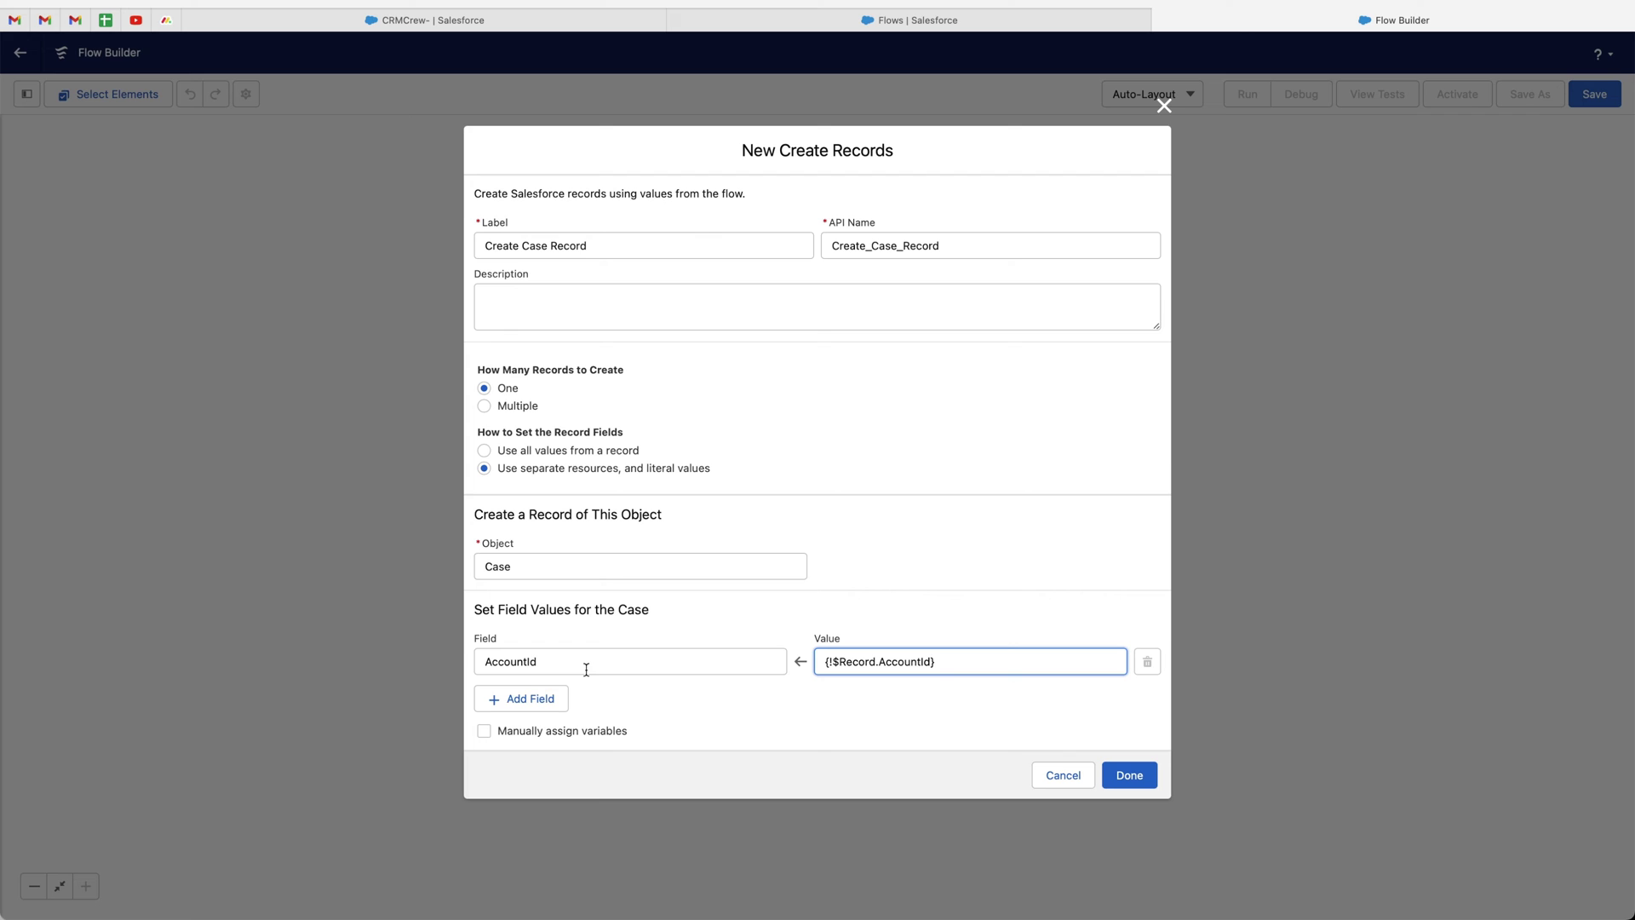
Add a ContactId field assignment and set its value to the triggering record's Contact ID ($Record.ContactId).
click(535, 699)
click(539, 690)
text(con)
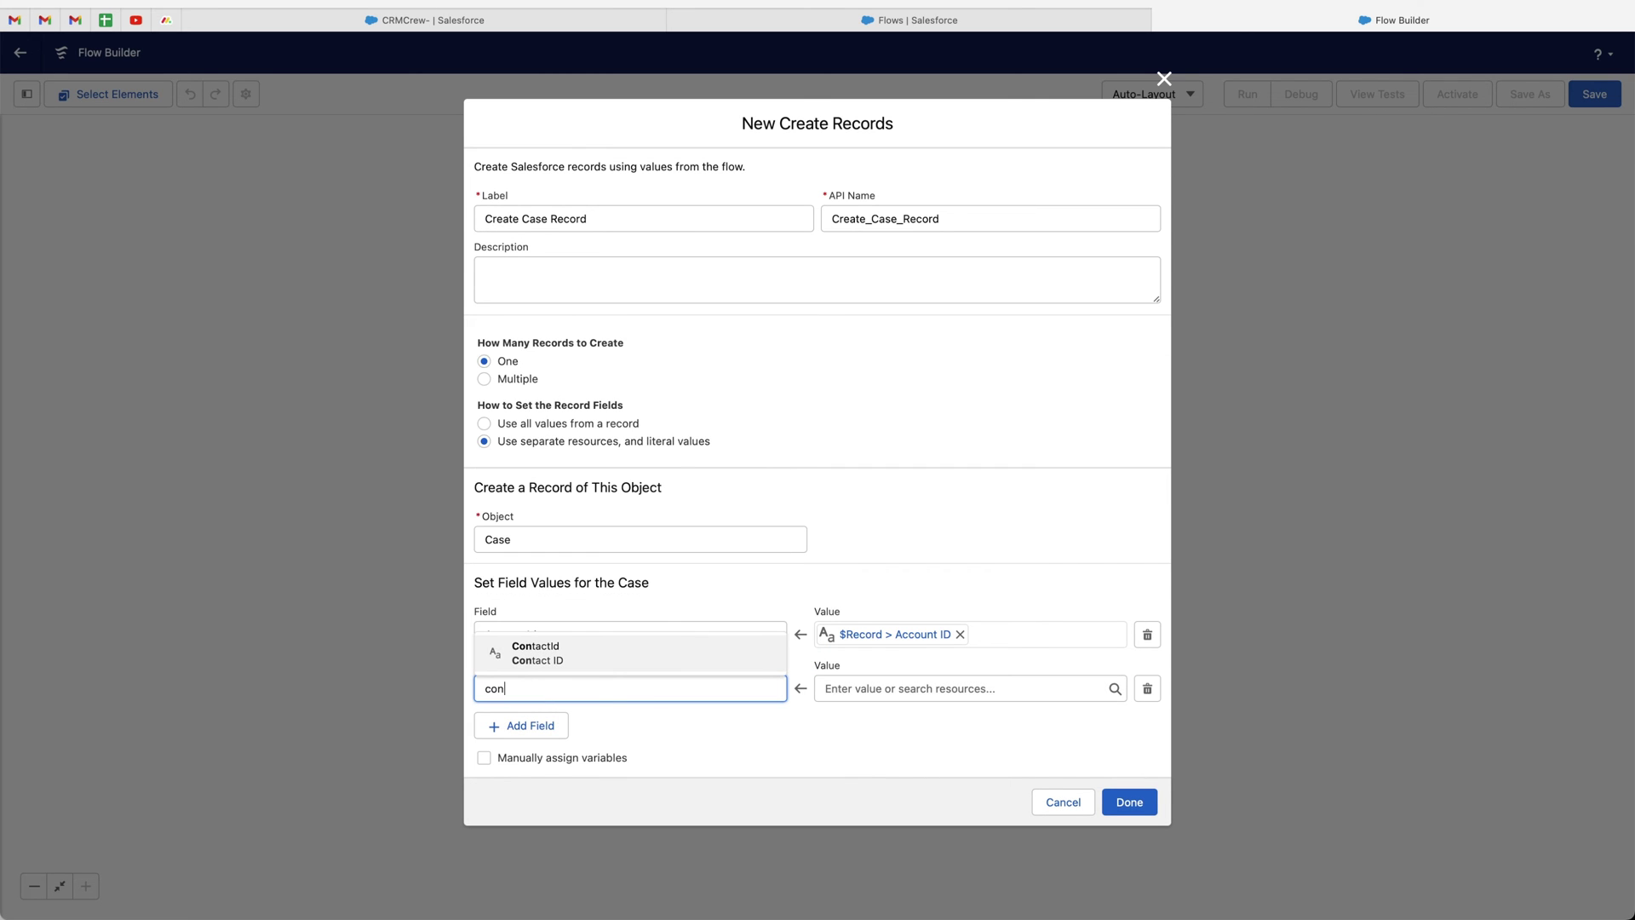
key(Return)
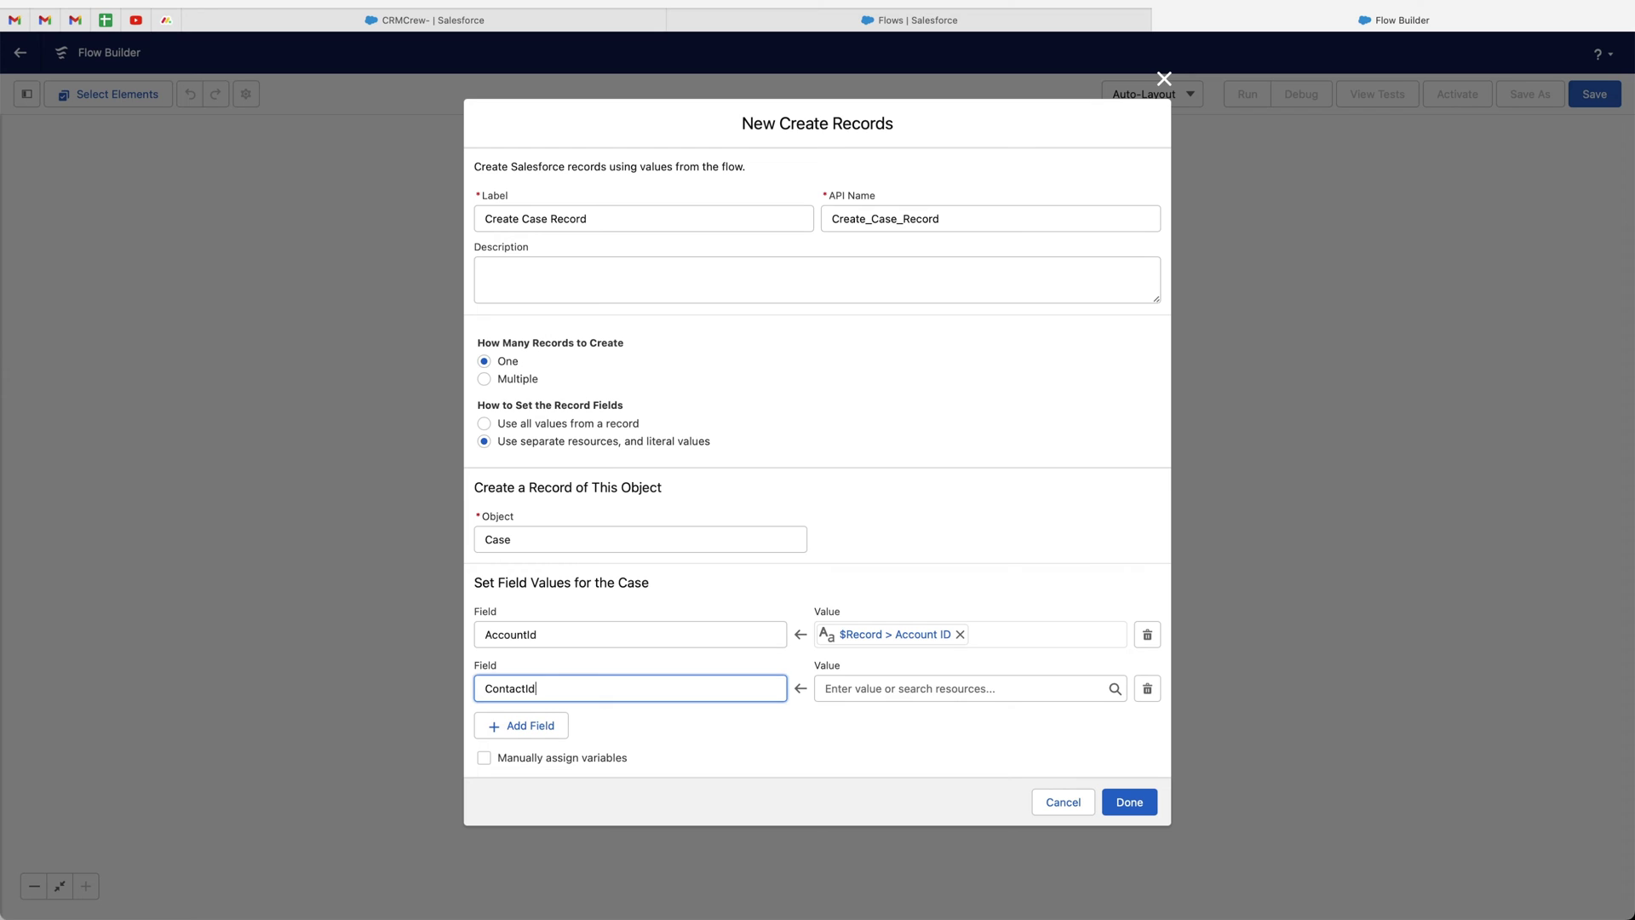
click(910, 686)
click(913, 656)
text(cont)
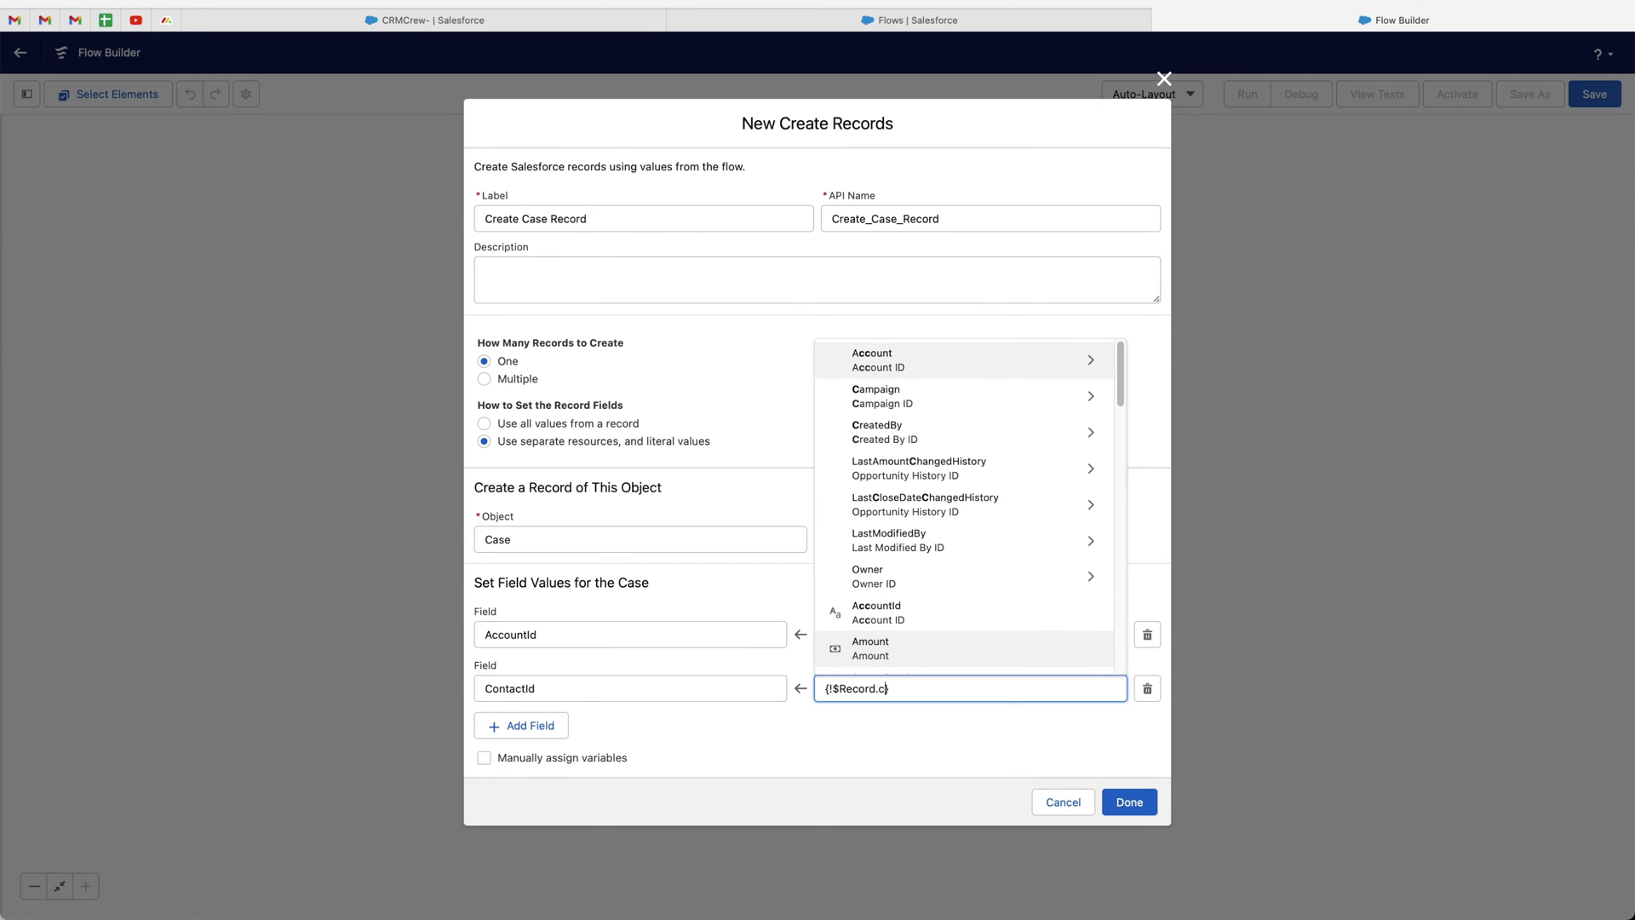
key(Return)
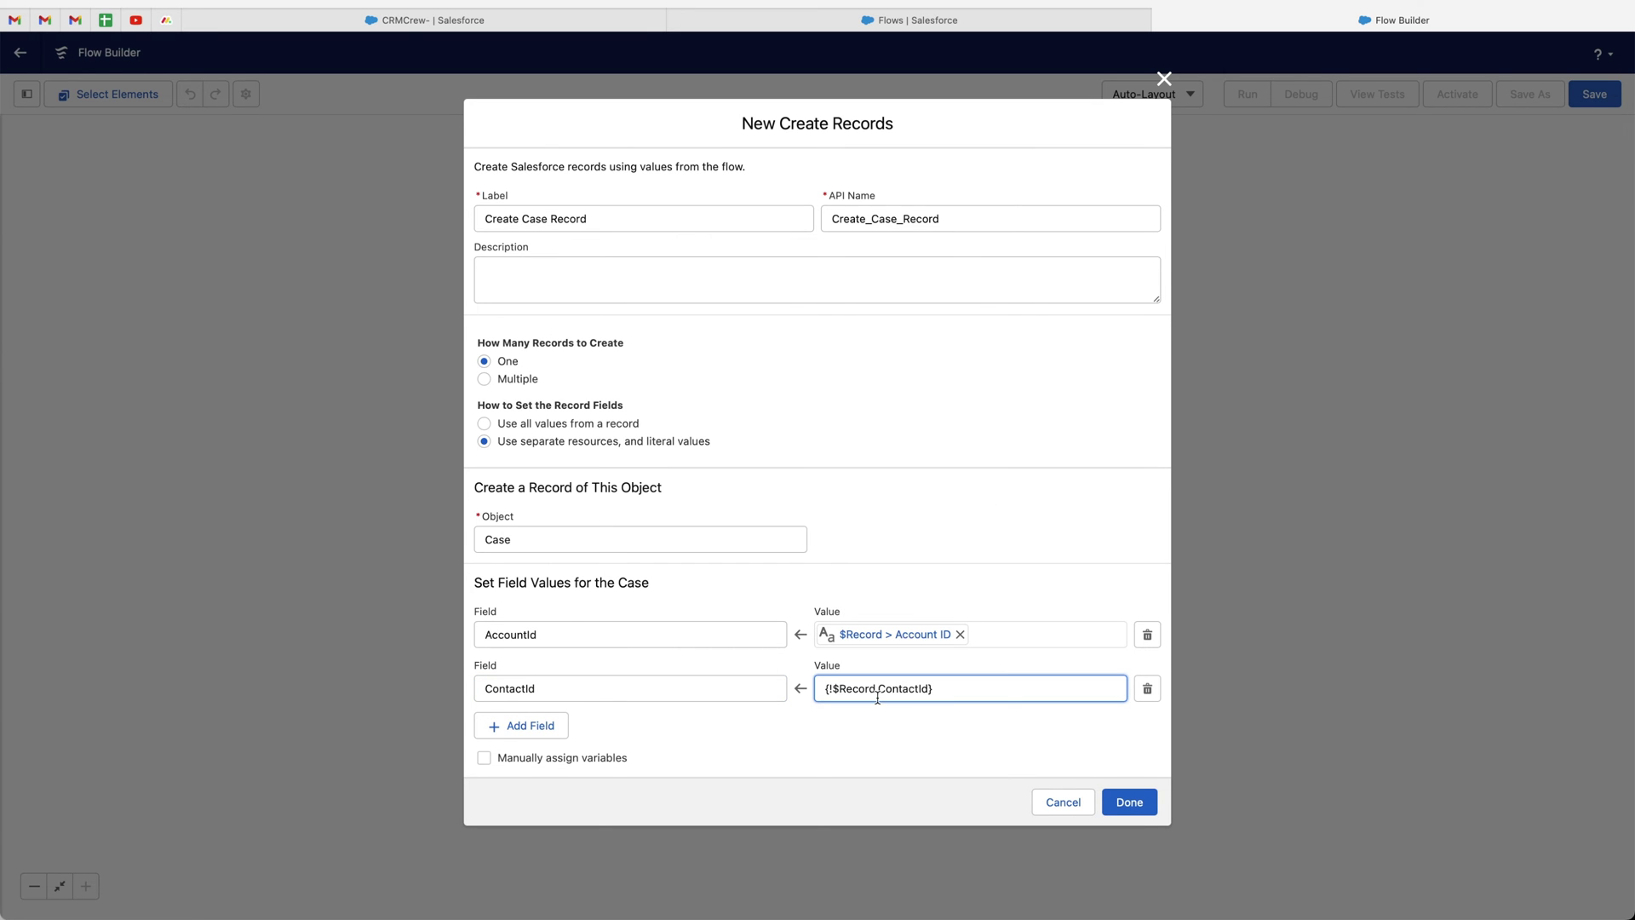
Add an Opportunity__c field assignment and set its value to the triggering record's Opportunity ID ($Record > Opportunity ID).
click(530, 726)
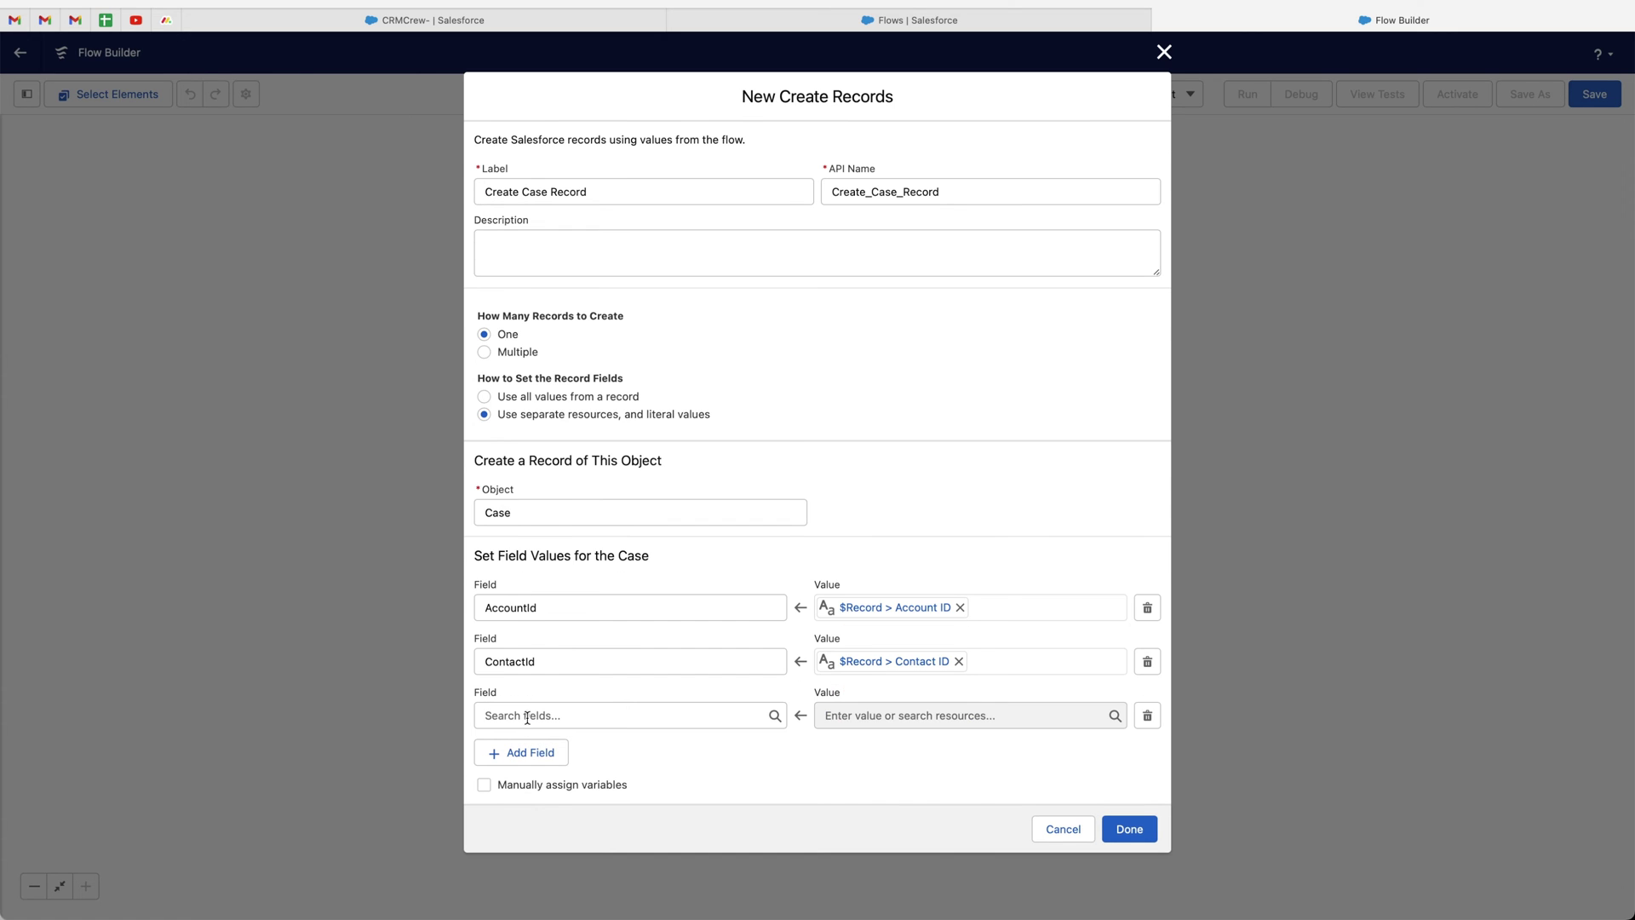
click(531, 716)
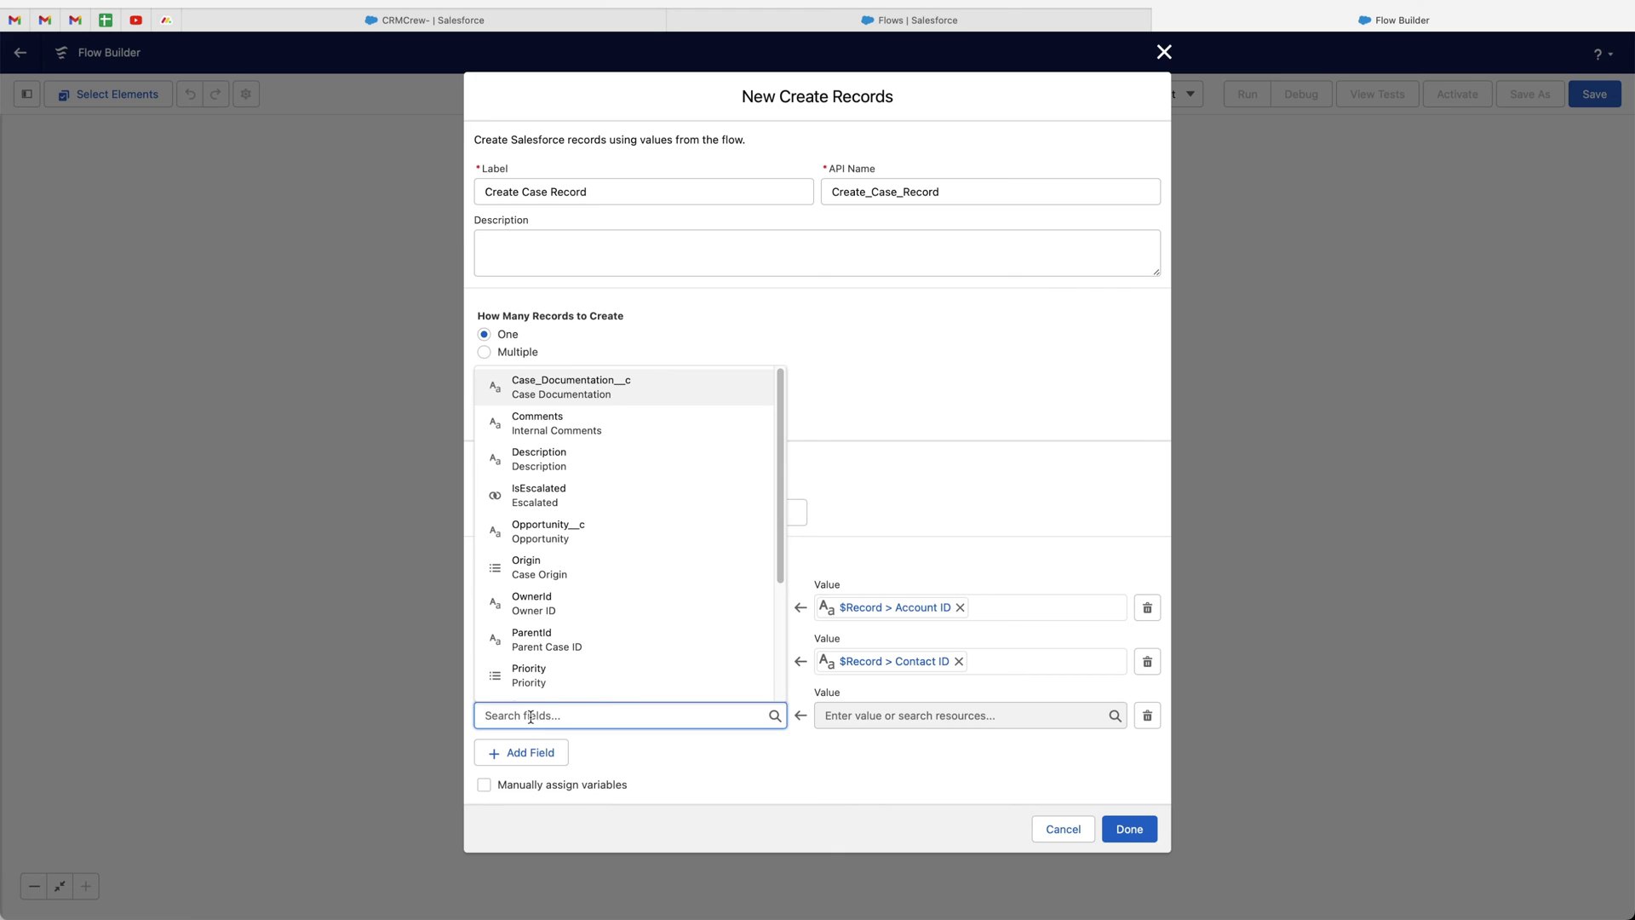
text(opp)
key(Return)
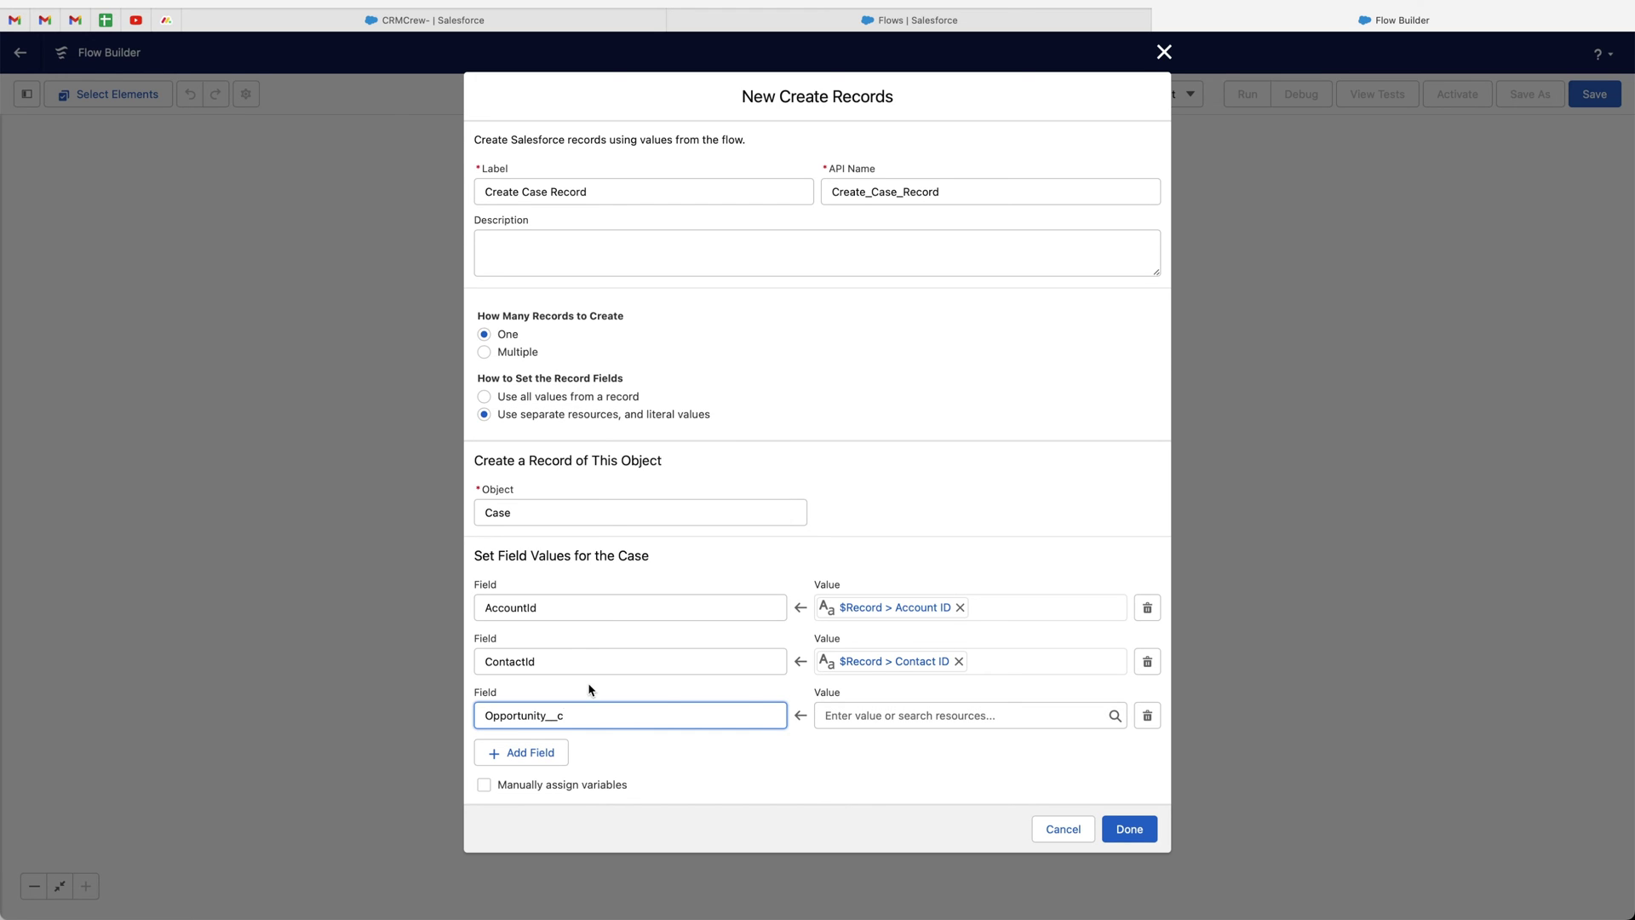
click(881, 718)
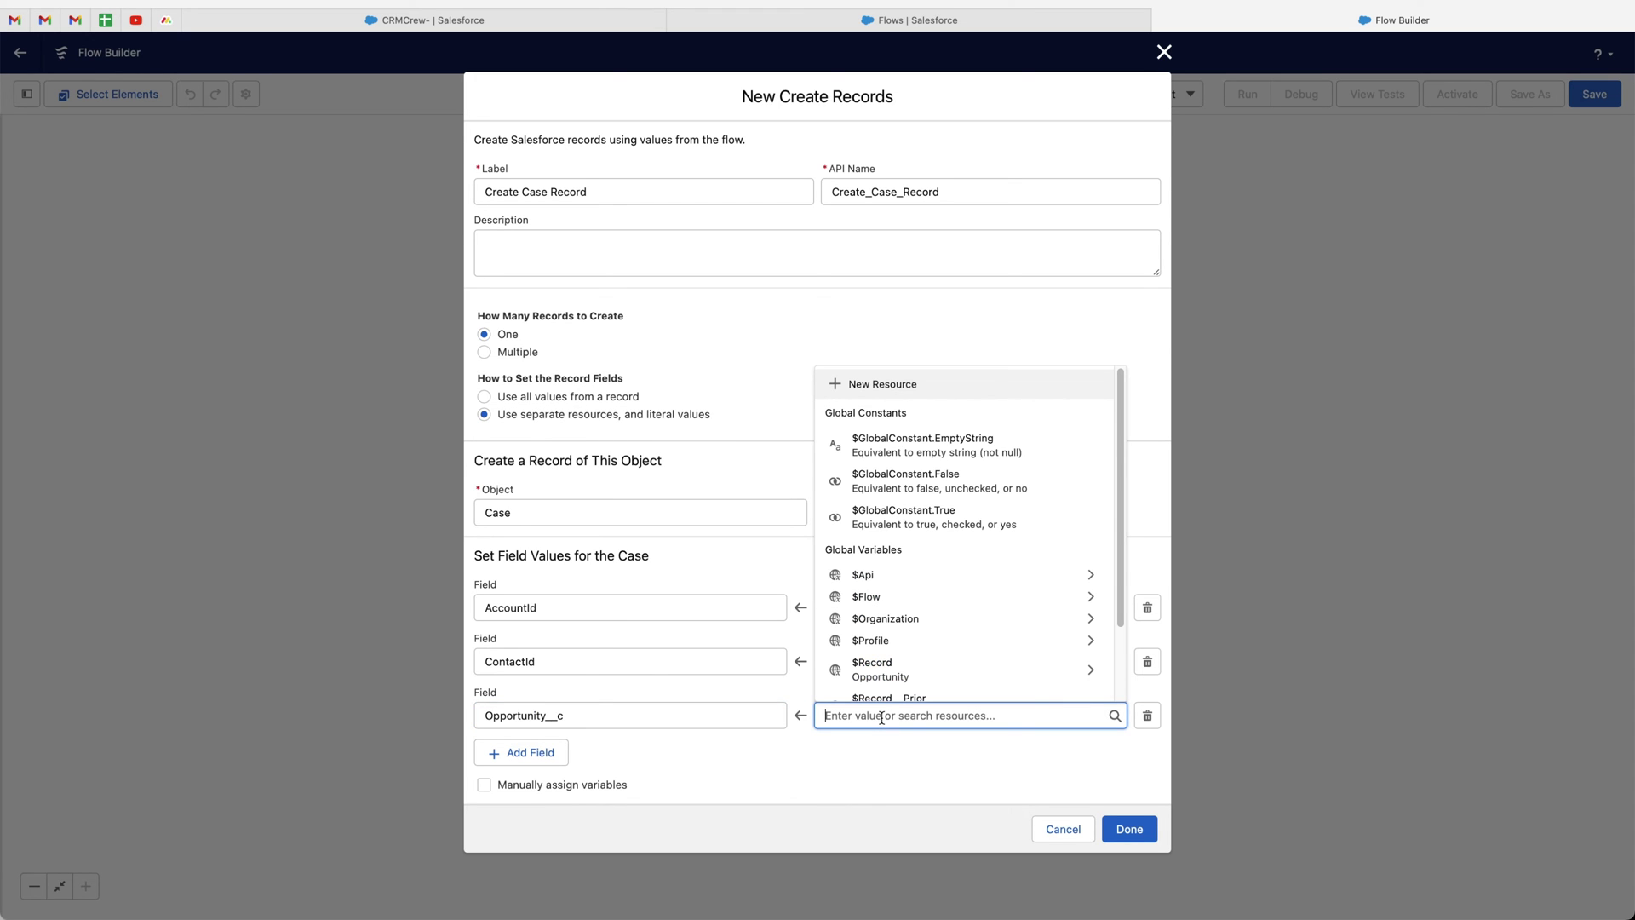
click(875, 674)
text(opp)
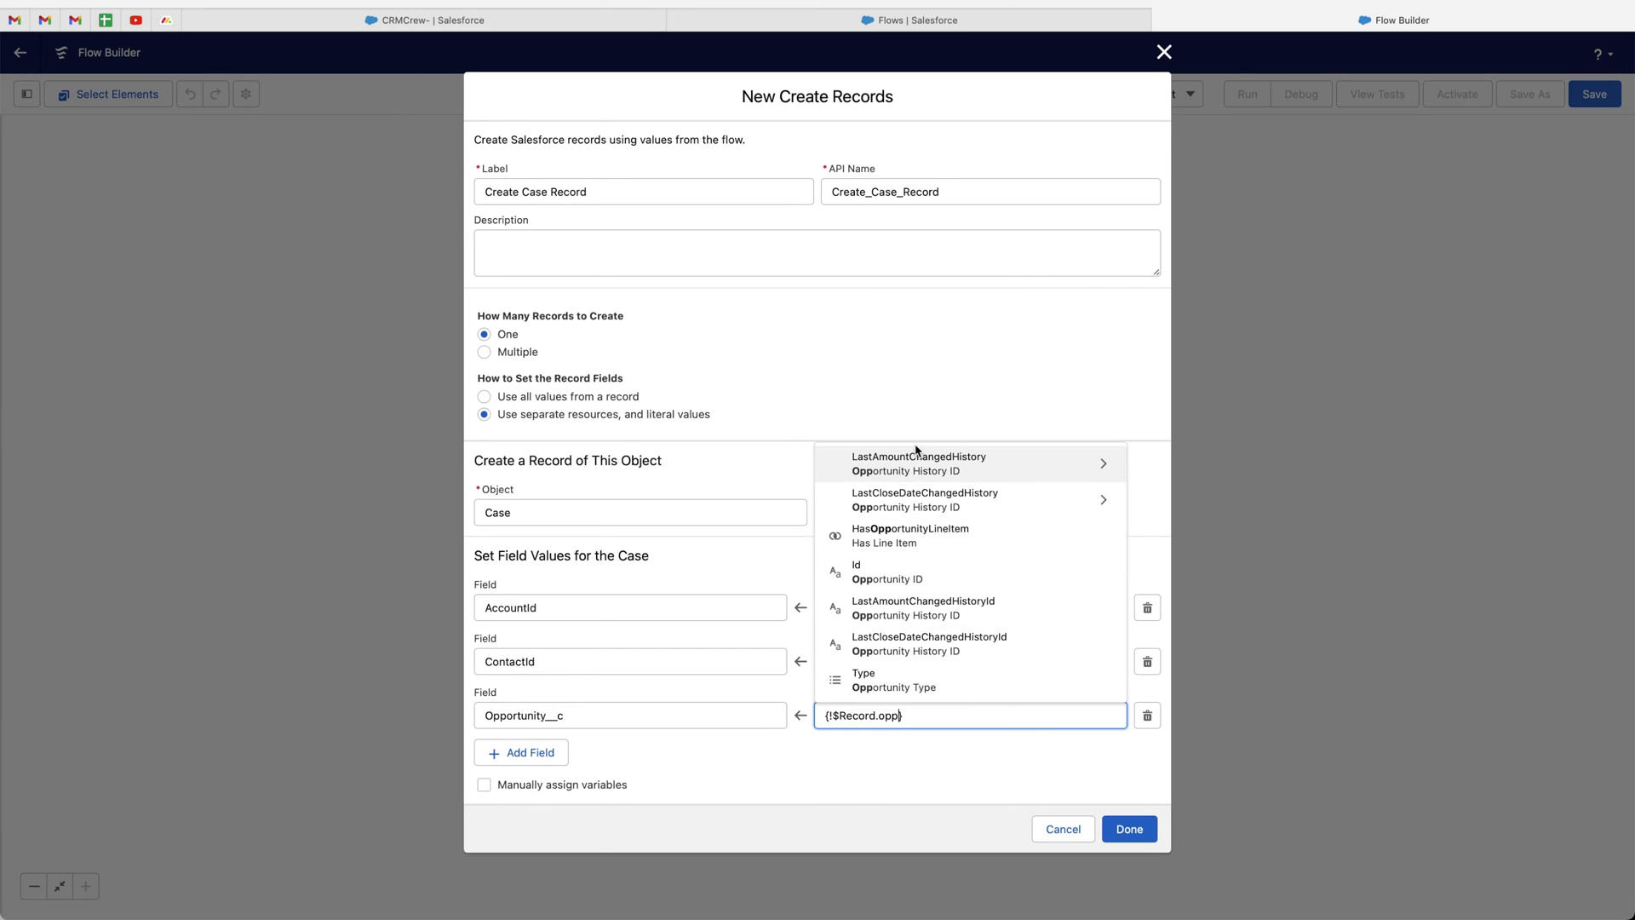
click(917, 571)
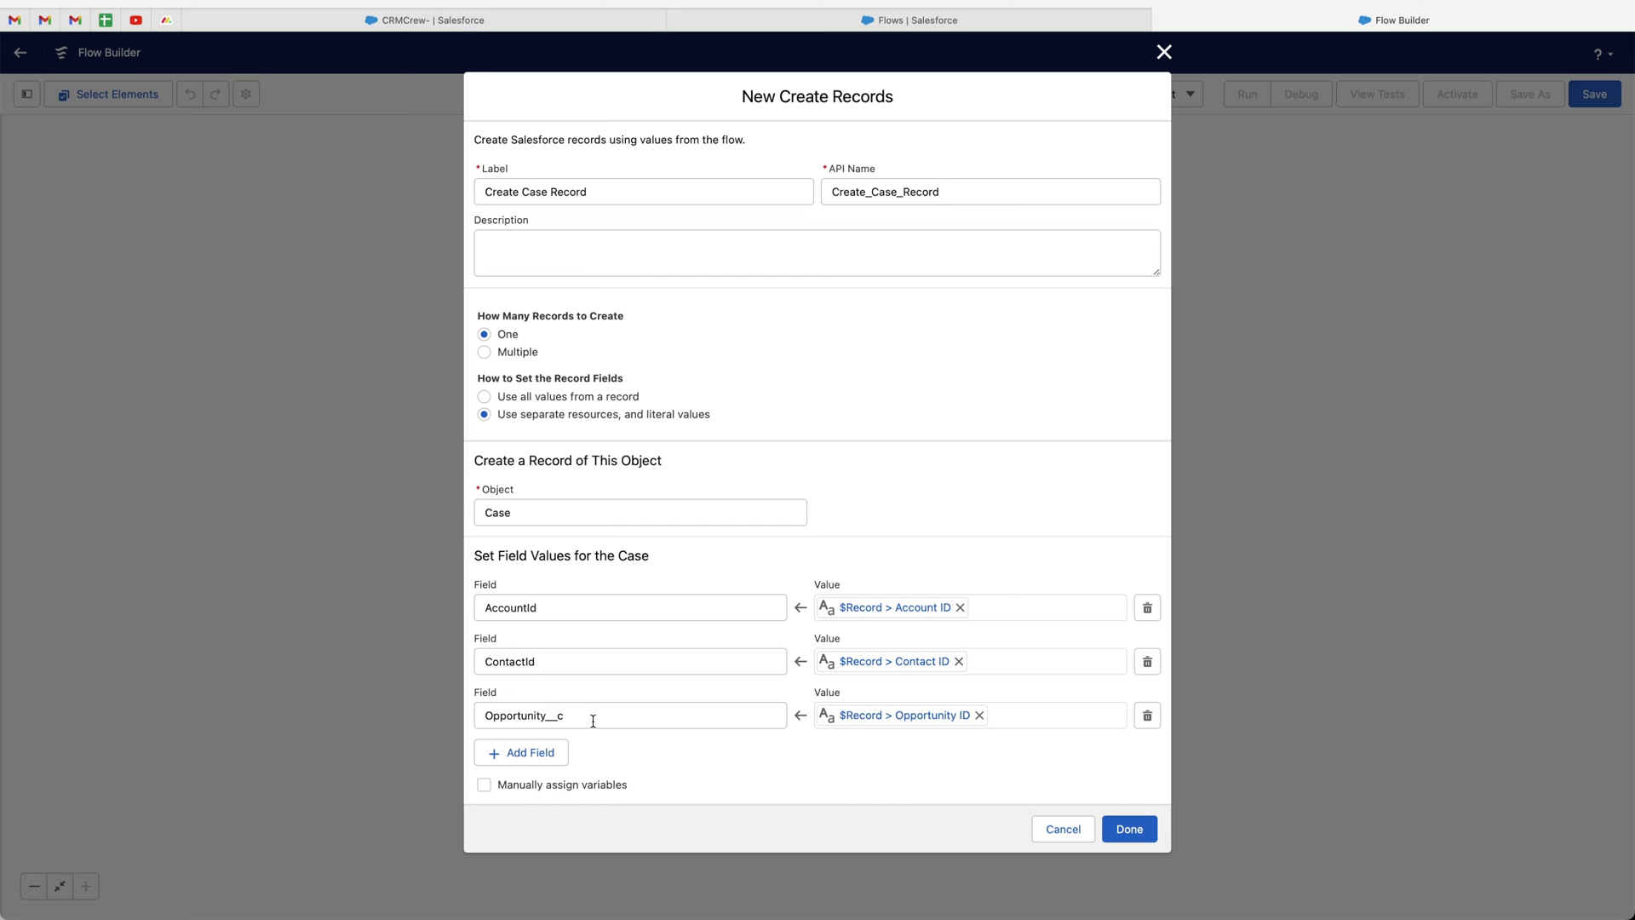
Switch to the Salesforce Sales app and open a new Case form to check which fields are required.
click(452, 23)
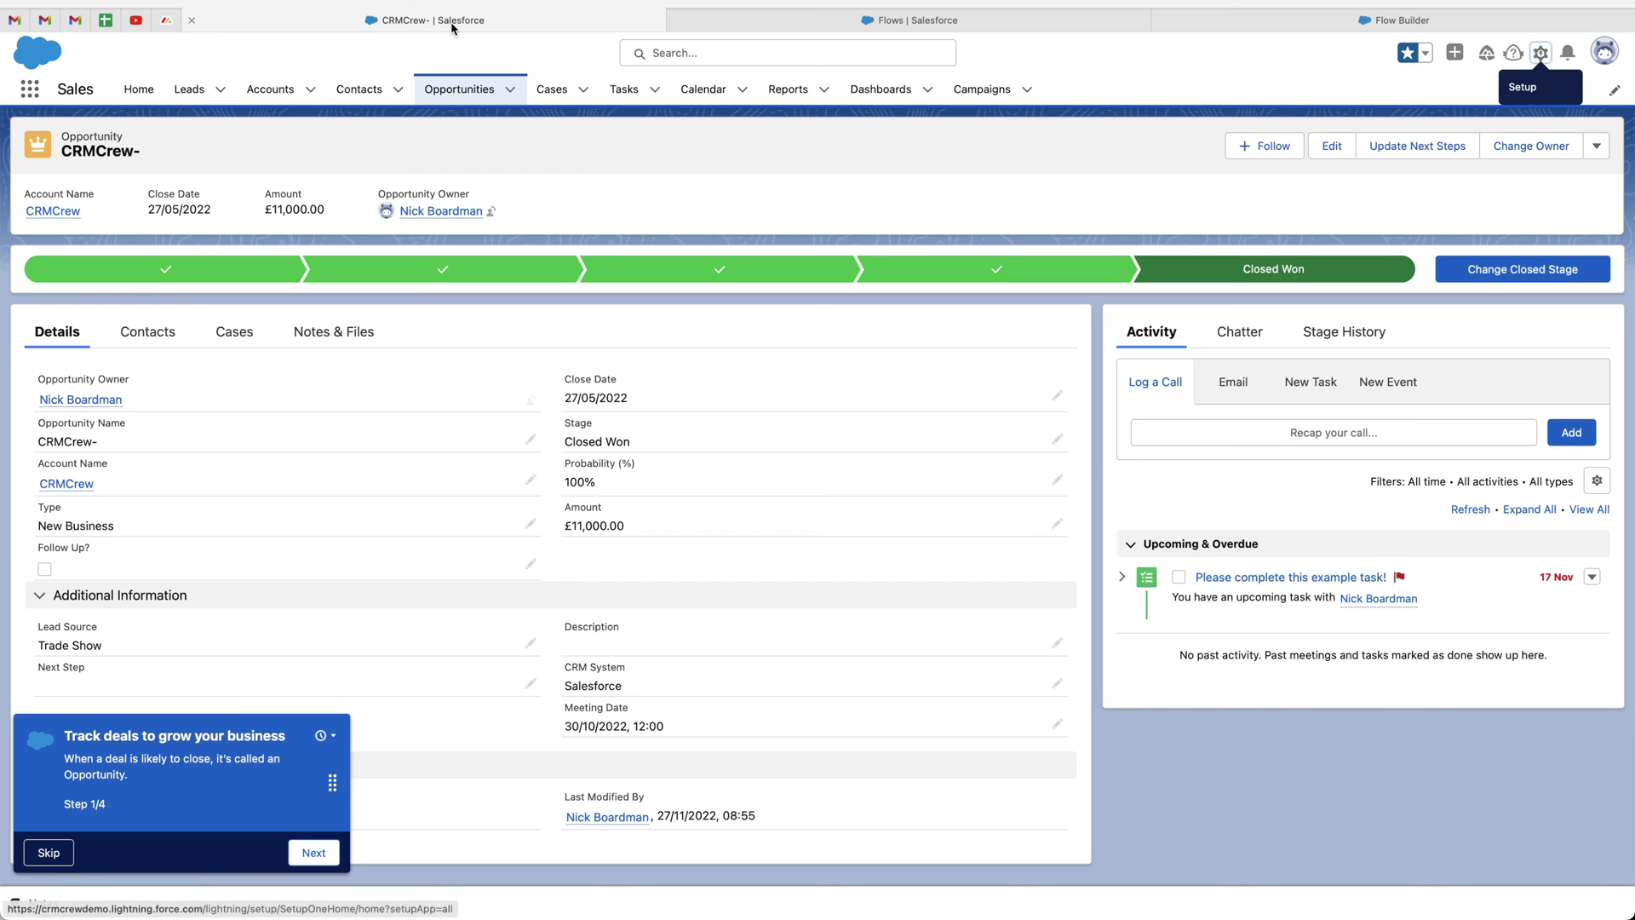
click(552, 90)
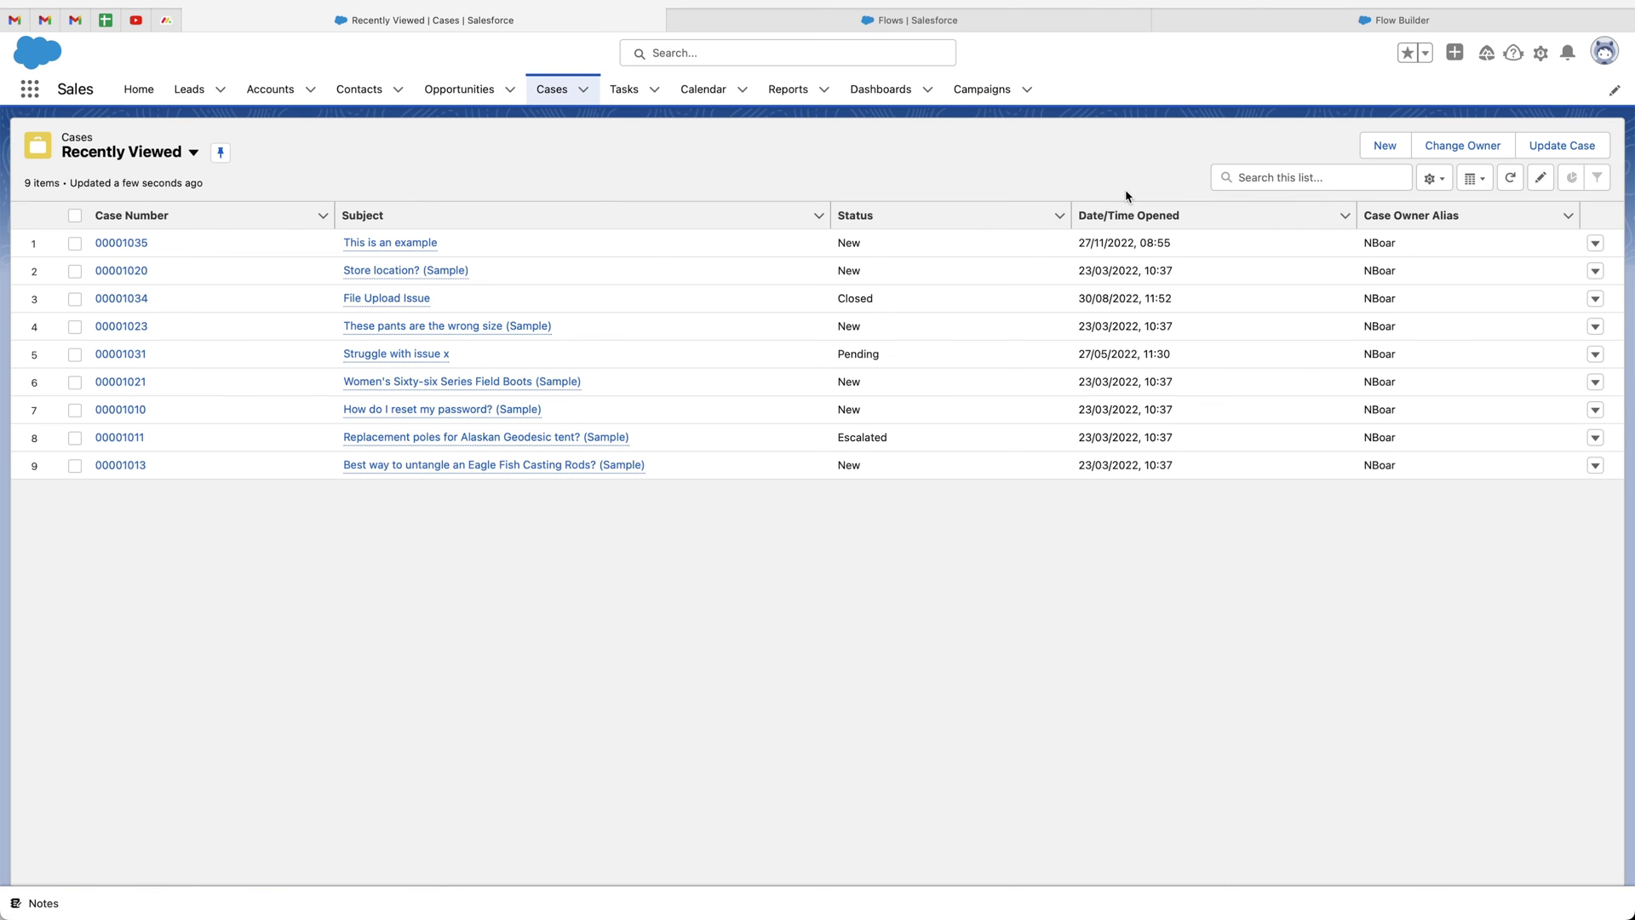
click(1389, 149)
click(864, 336)
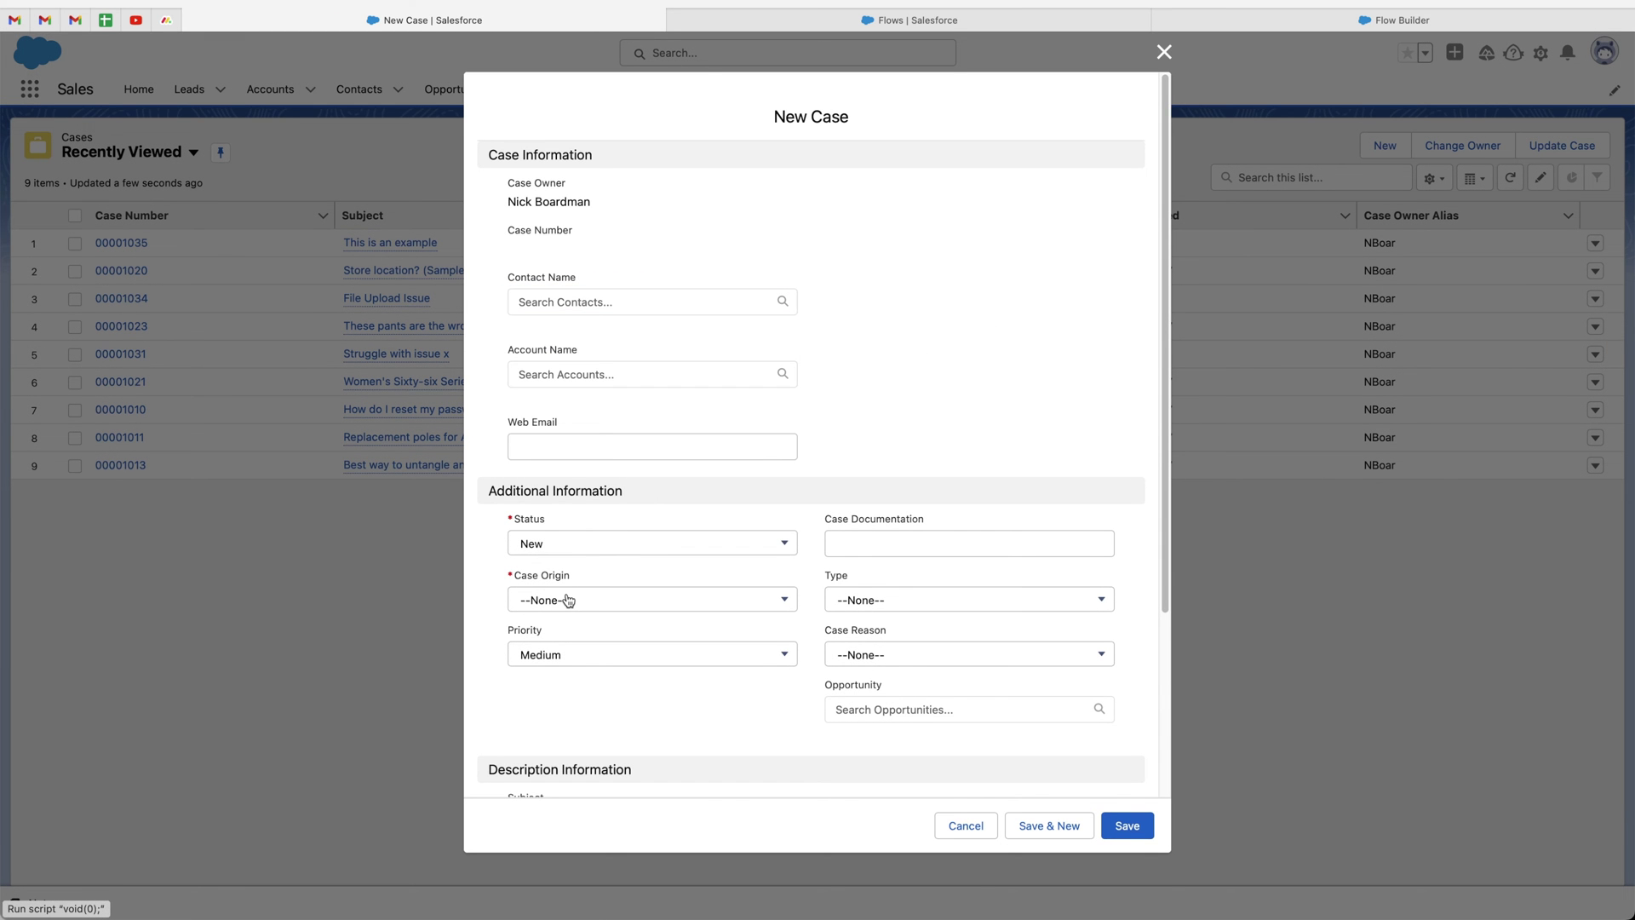
Return to Flow Builder and add a Status field assignment with the picklist value New.
click(1388, 26)
click(549, 749)
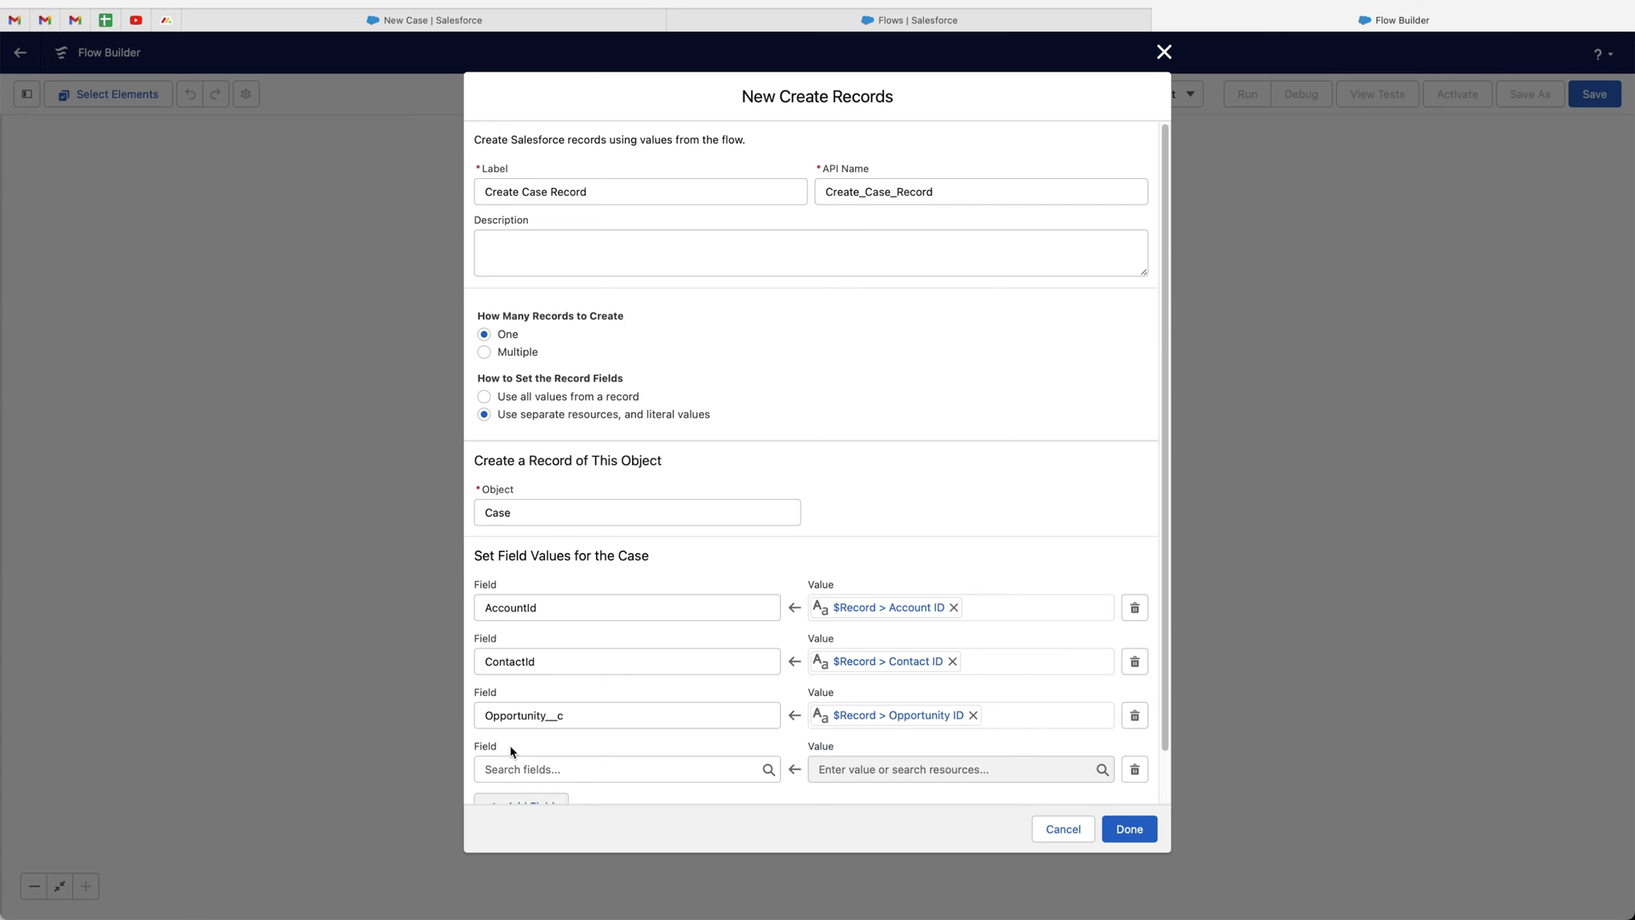
click(520, 769)
text(stat)
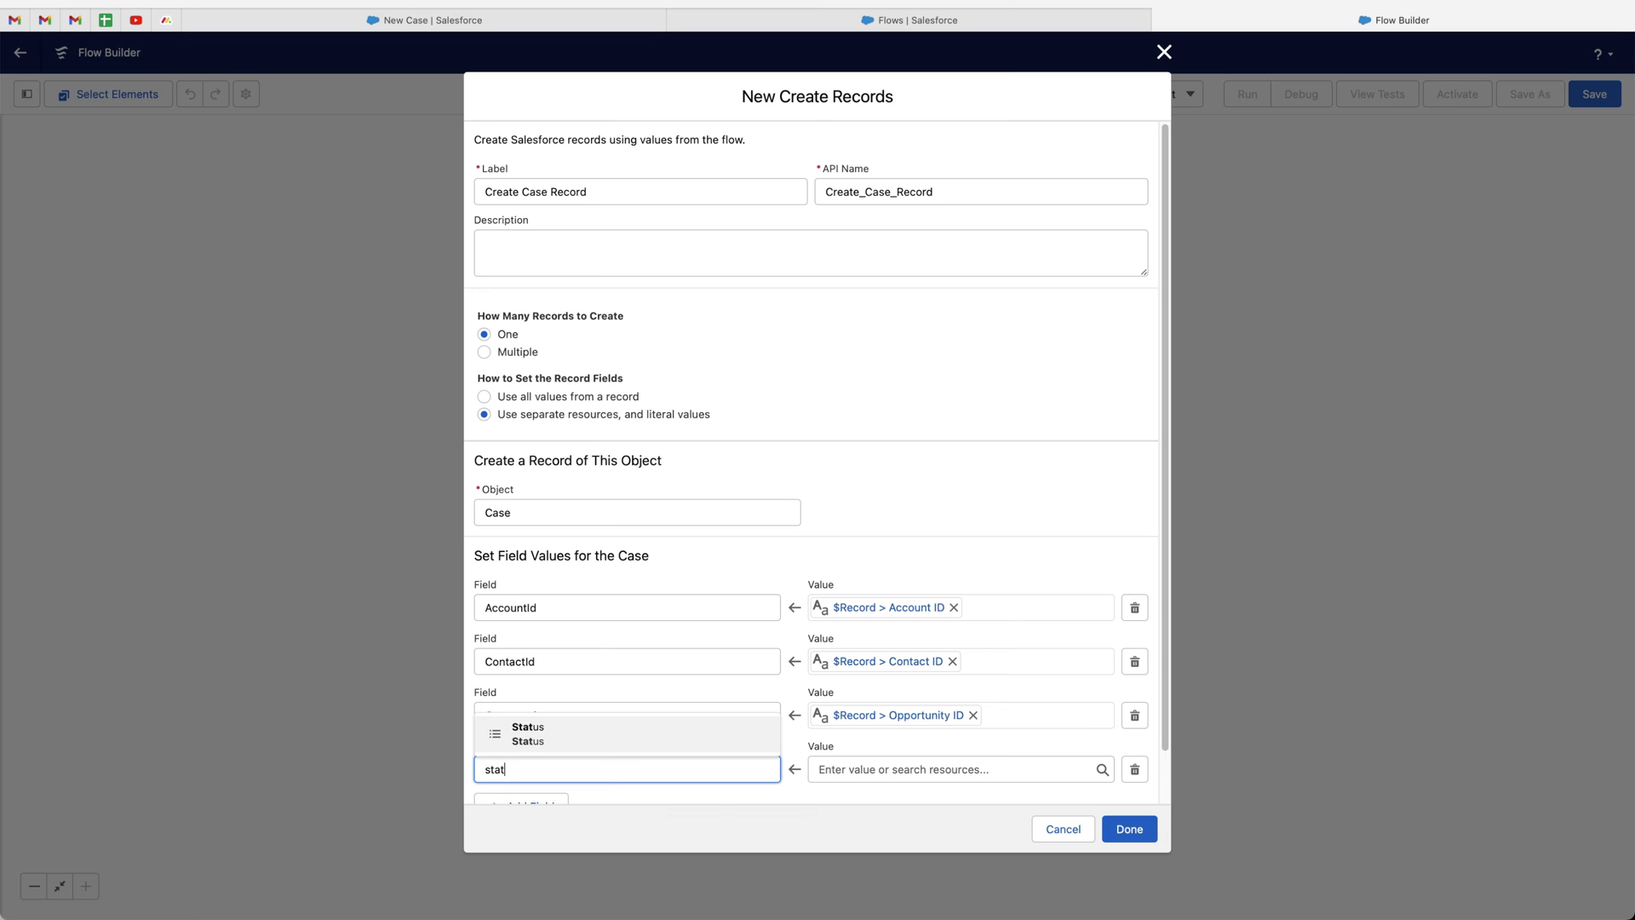
key(Return)
click(833, 776)
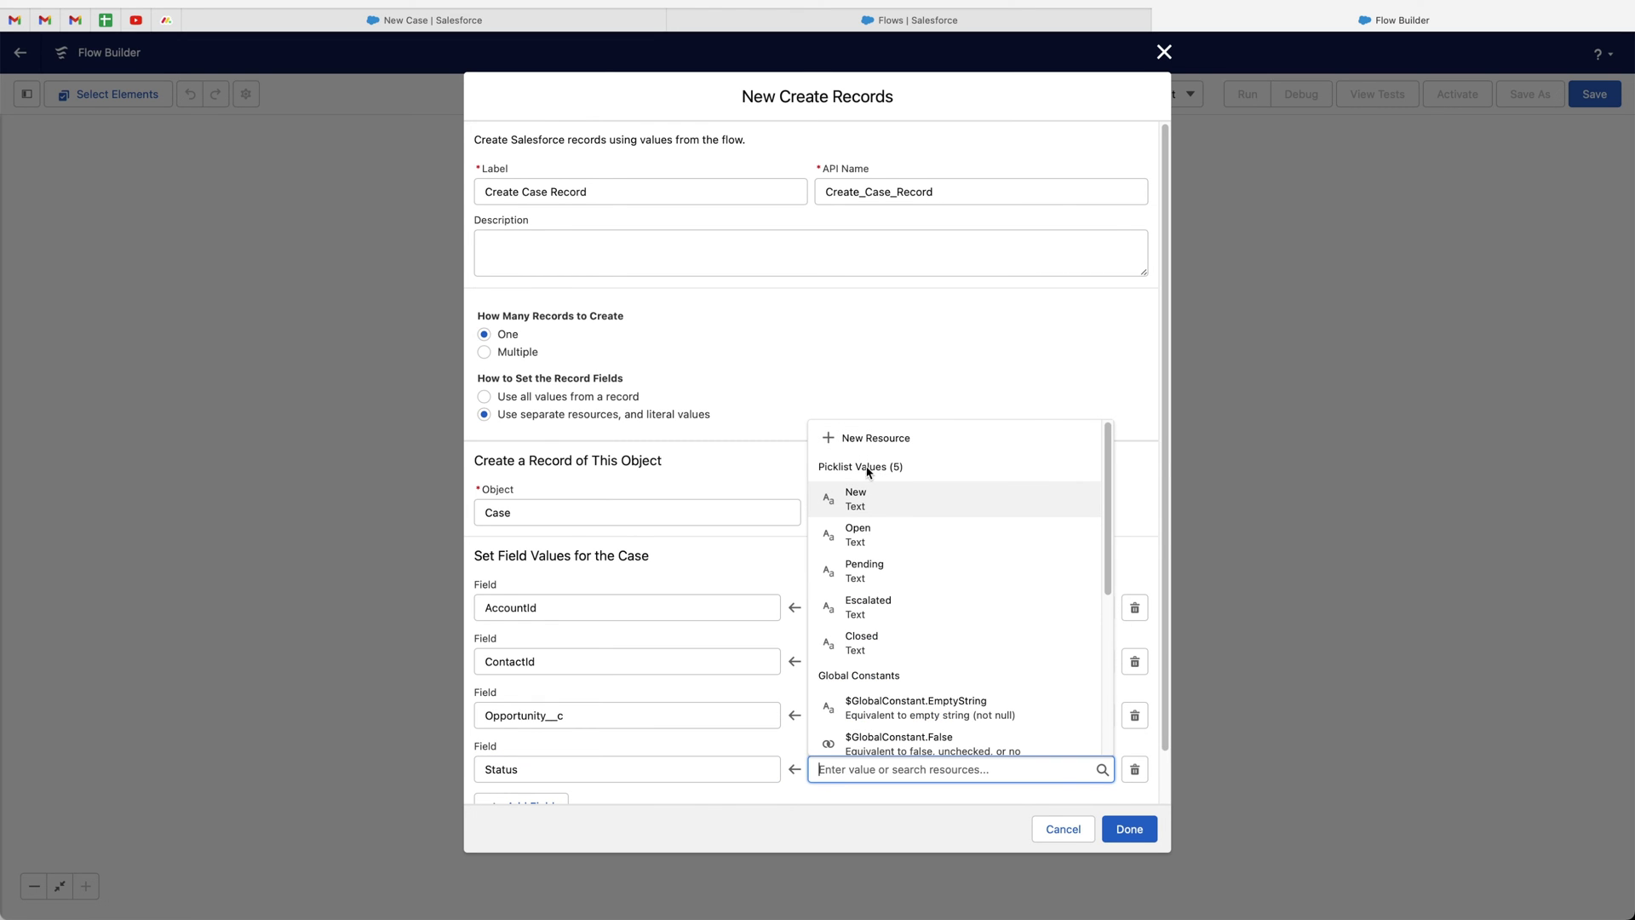
click(860, 505)
Add an Origin field assignment for the Case and set it to the picklist value Web.
scroll(693, 712, down, 1)
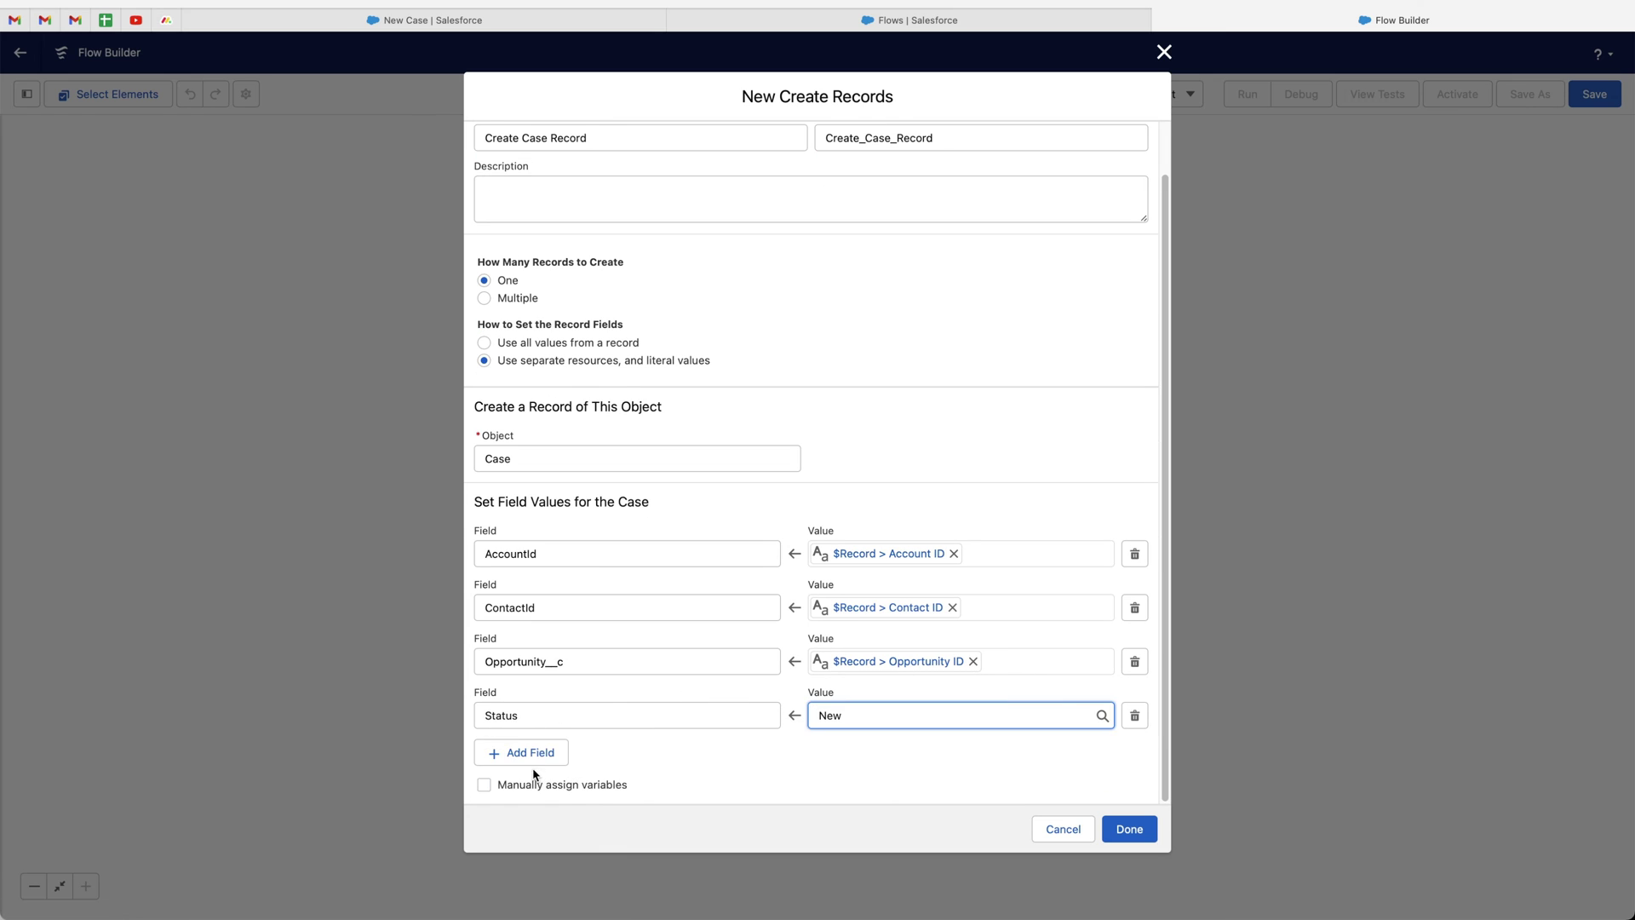
click(517, 758)
text(Origin)
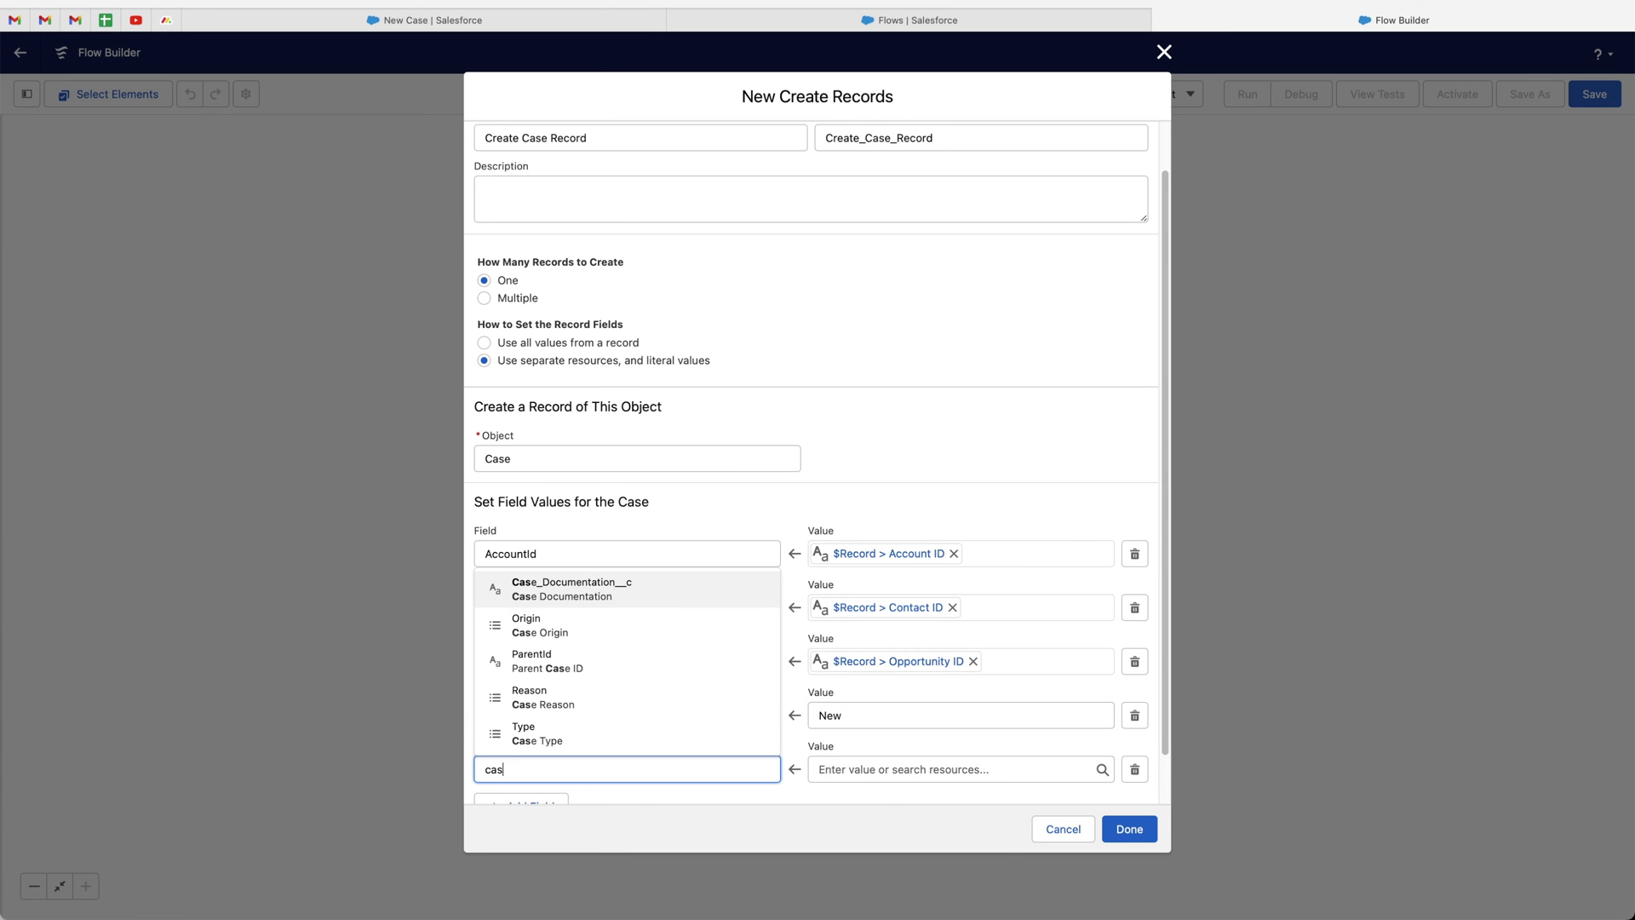
key(Return)
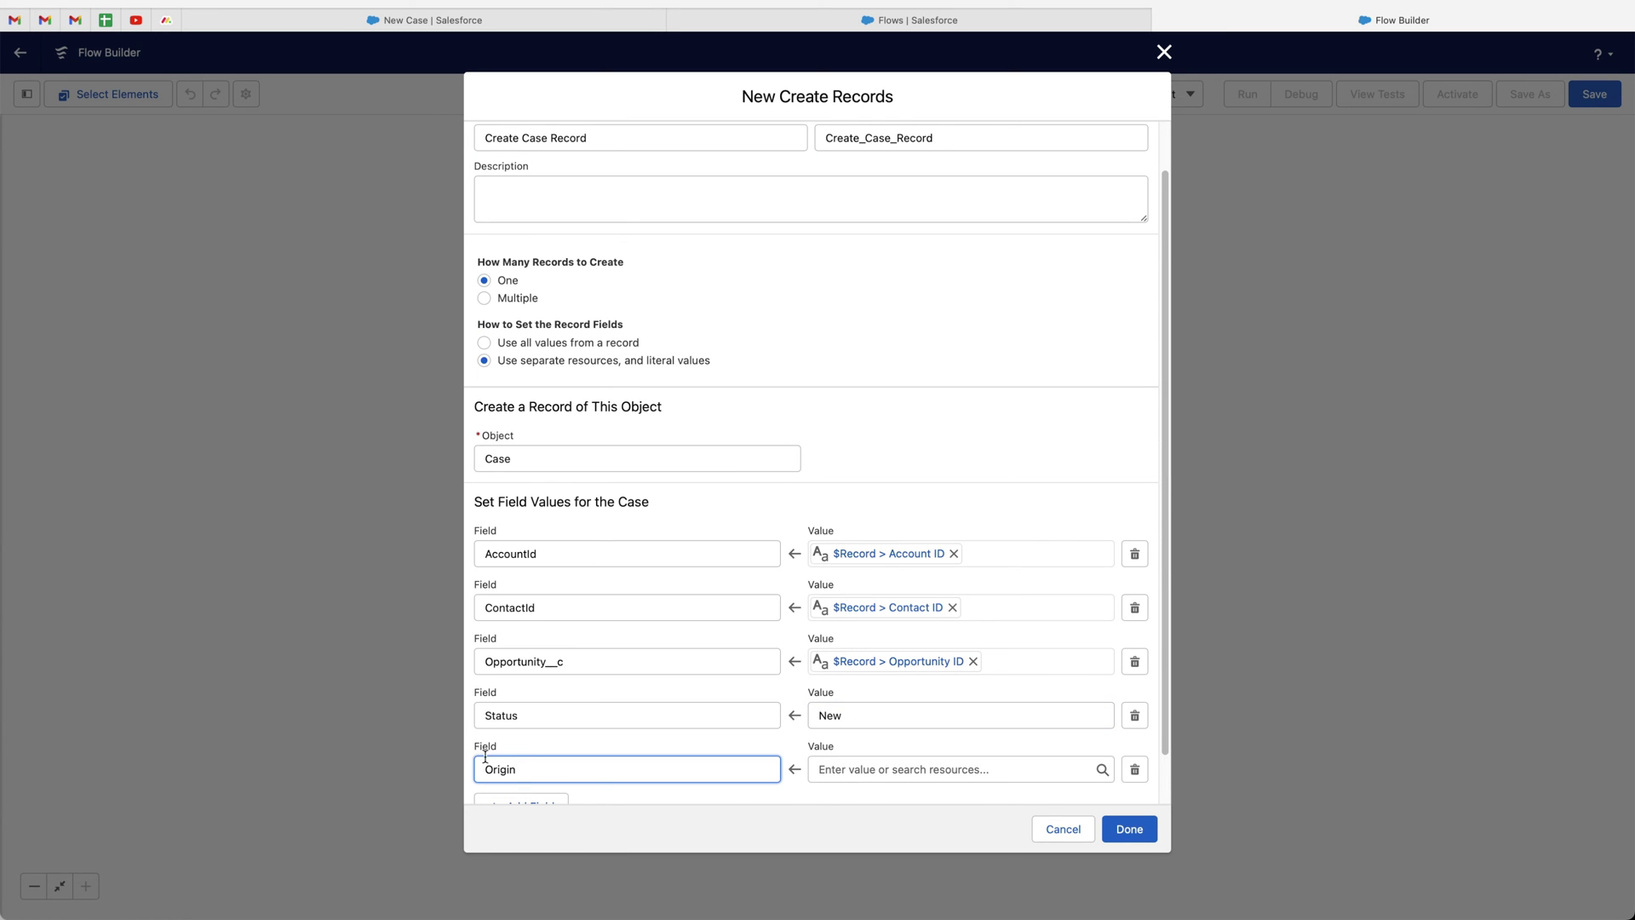
click(856, 769)
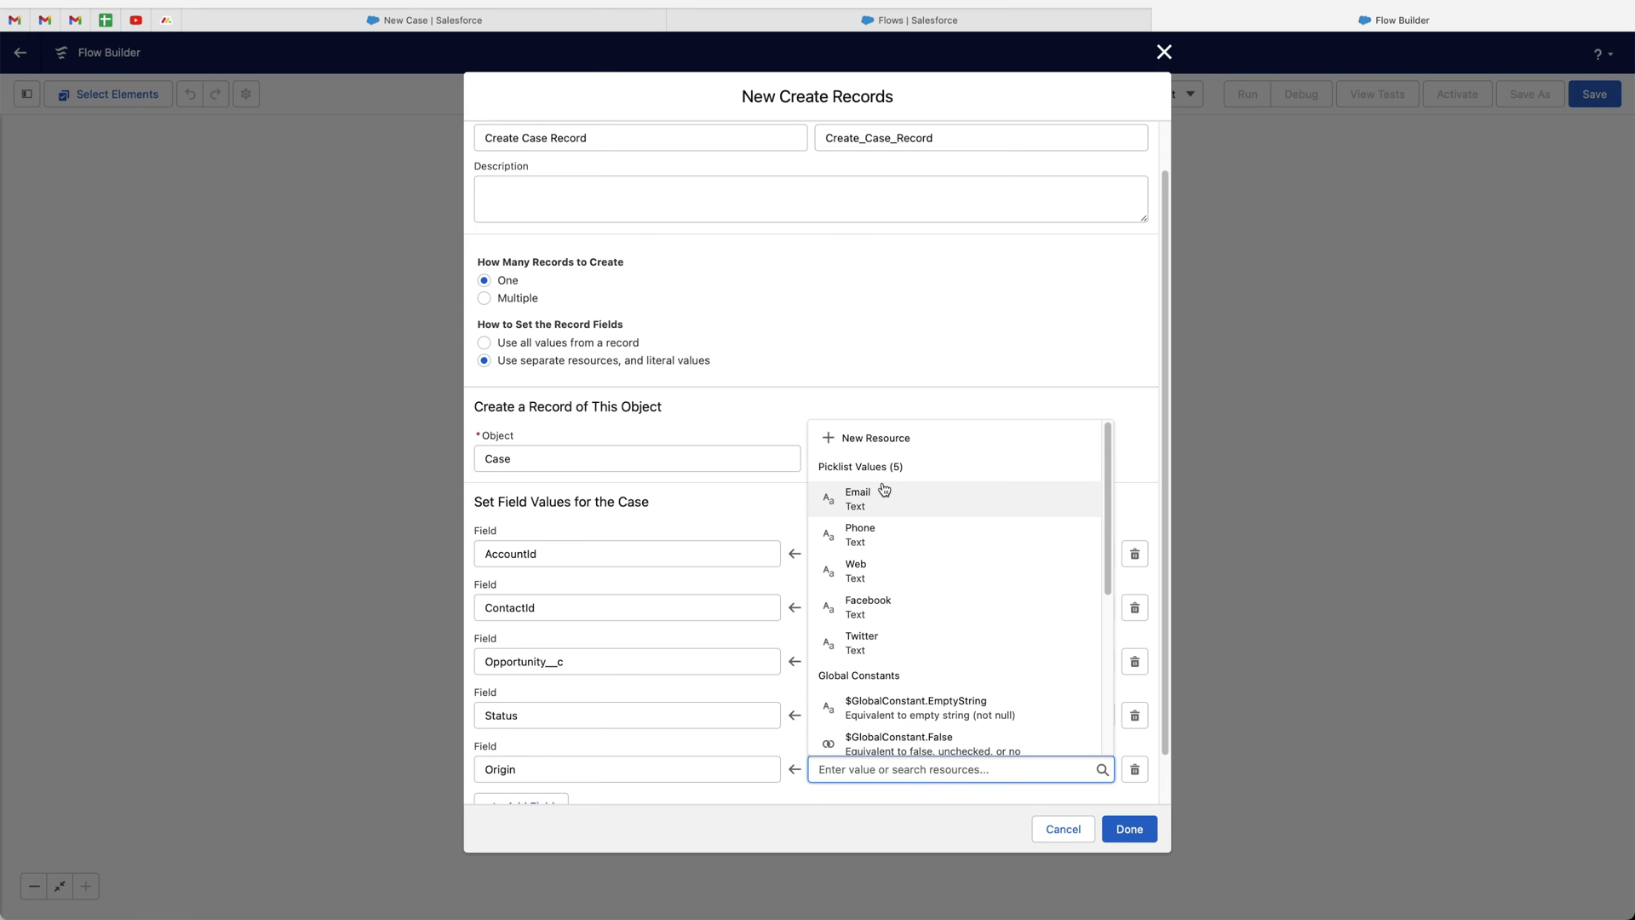
click(856, 566)
Add Subject as another field to set on the Case.
scroll(844, 660, down, 1)
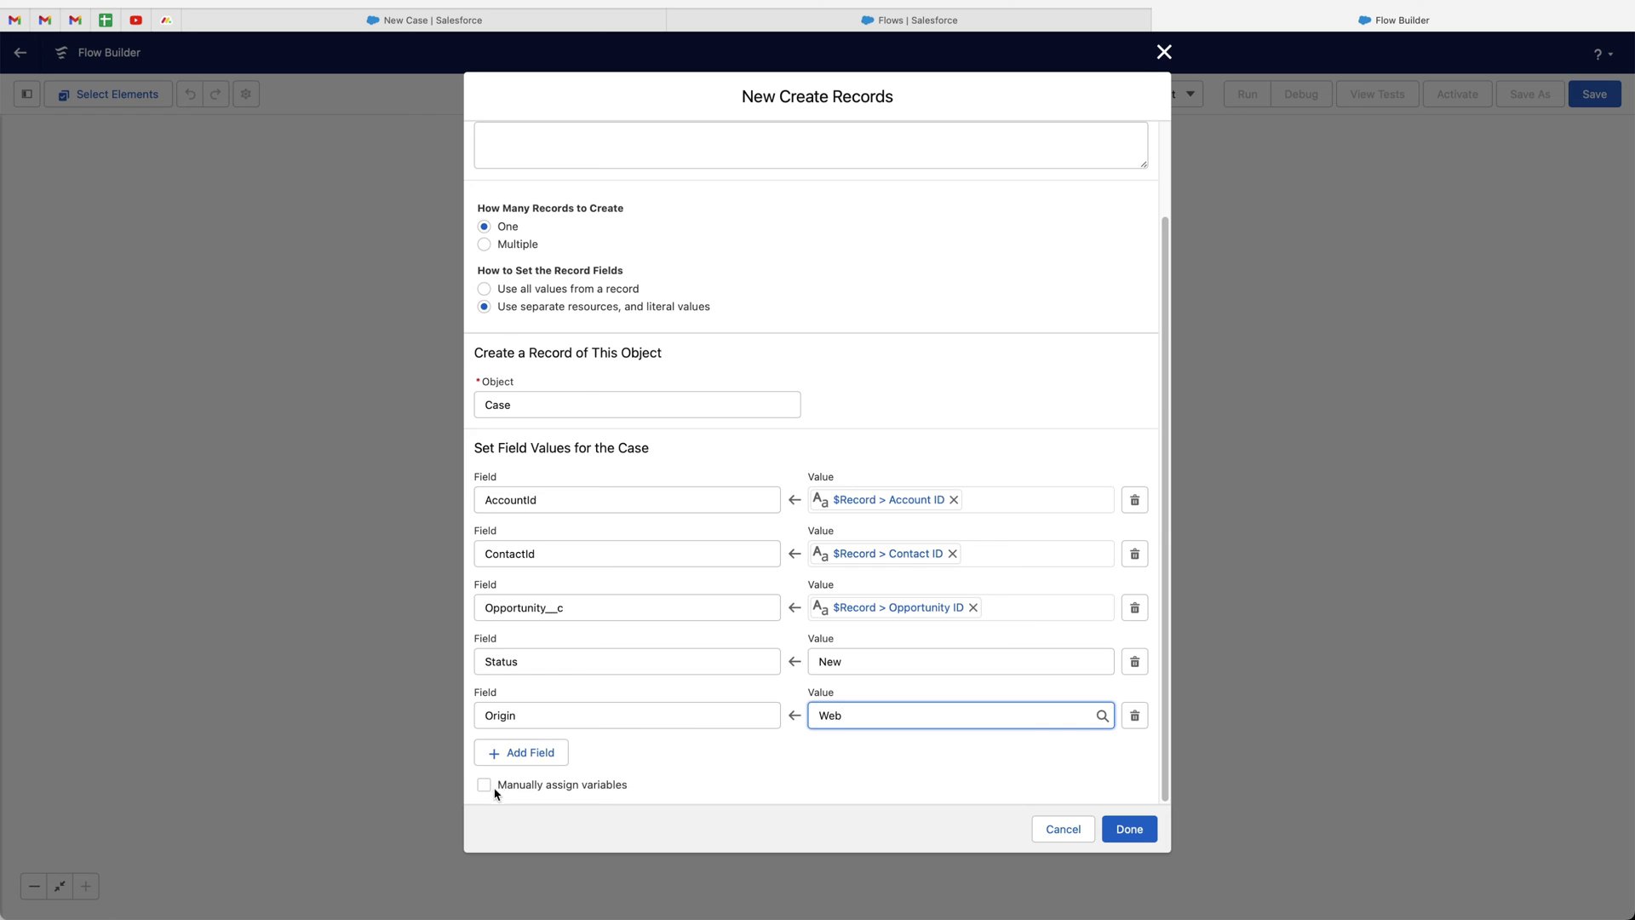
click(511, 754)
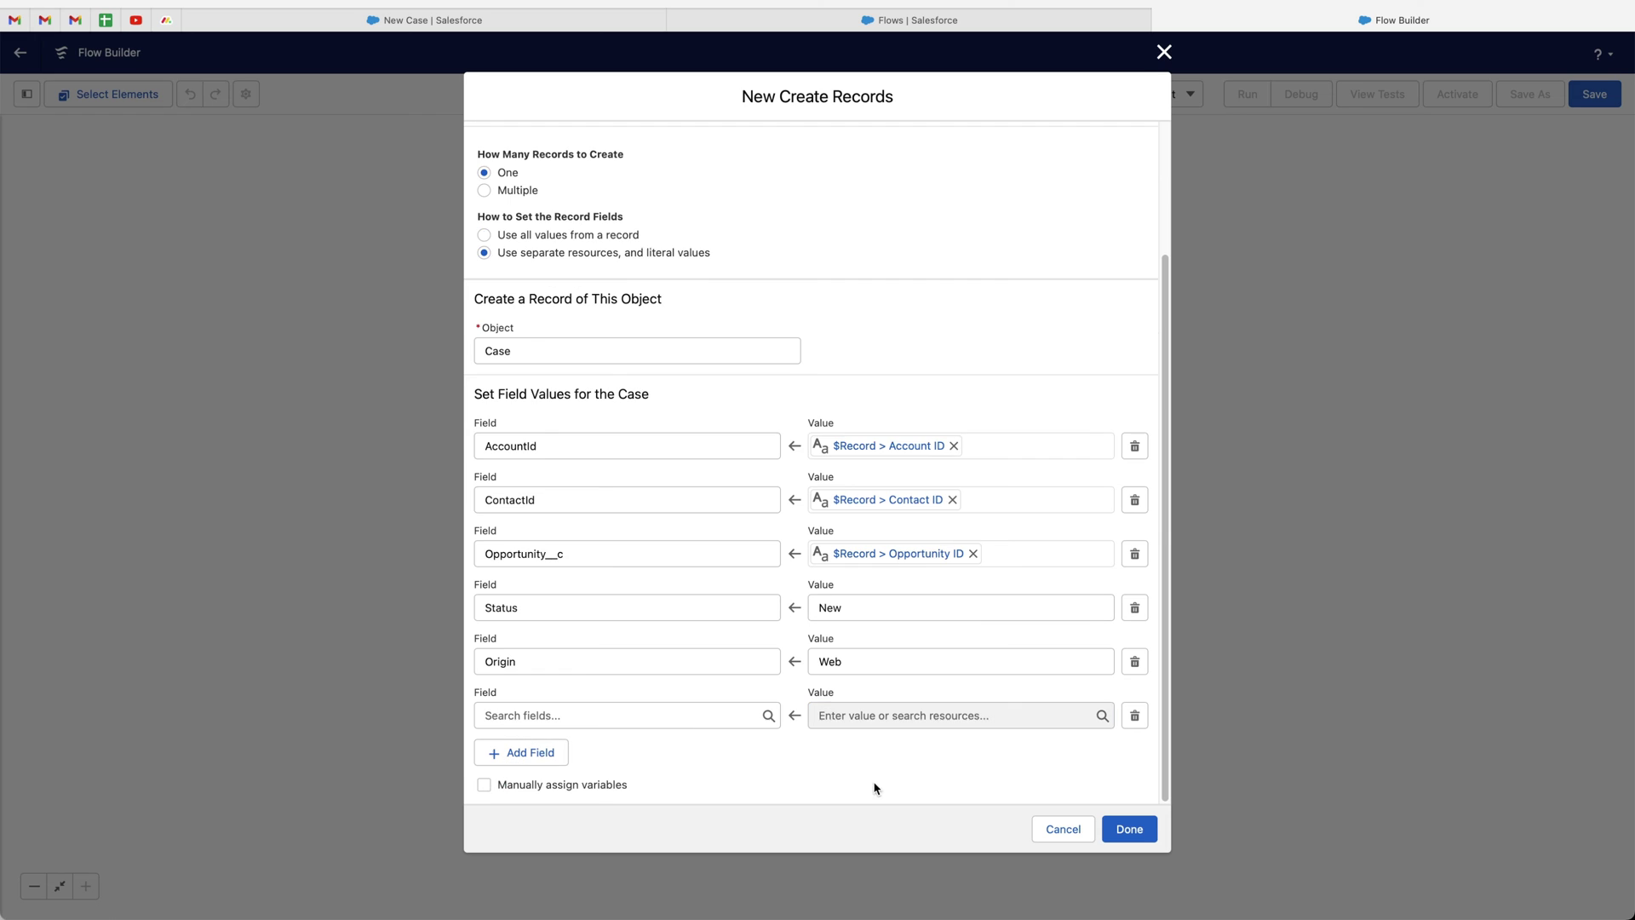
click(642, 715)
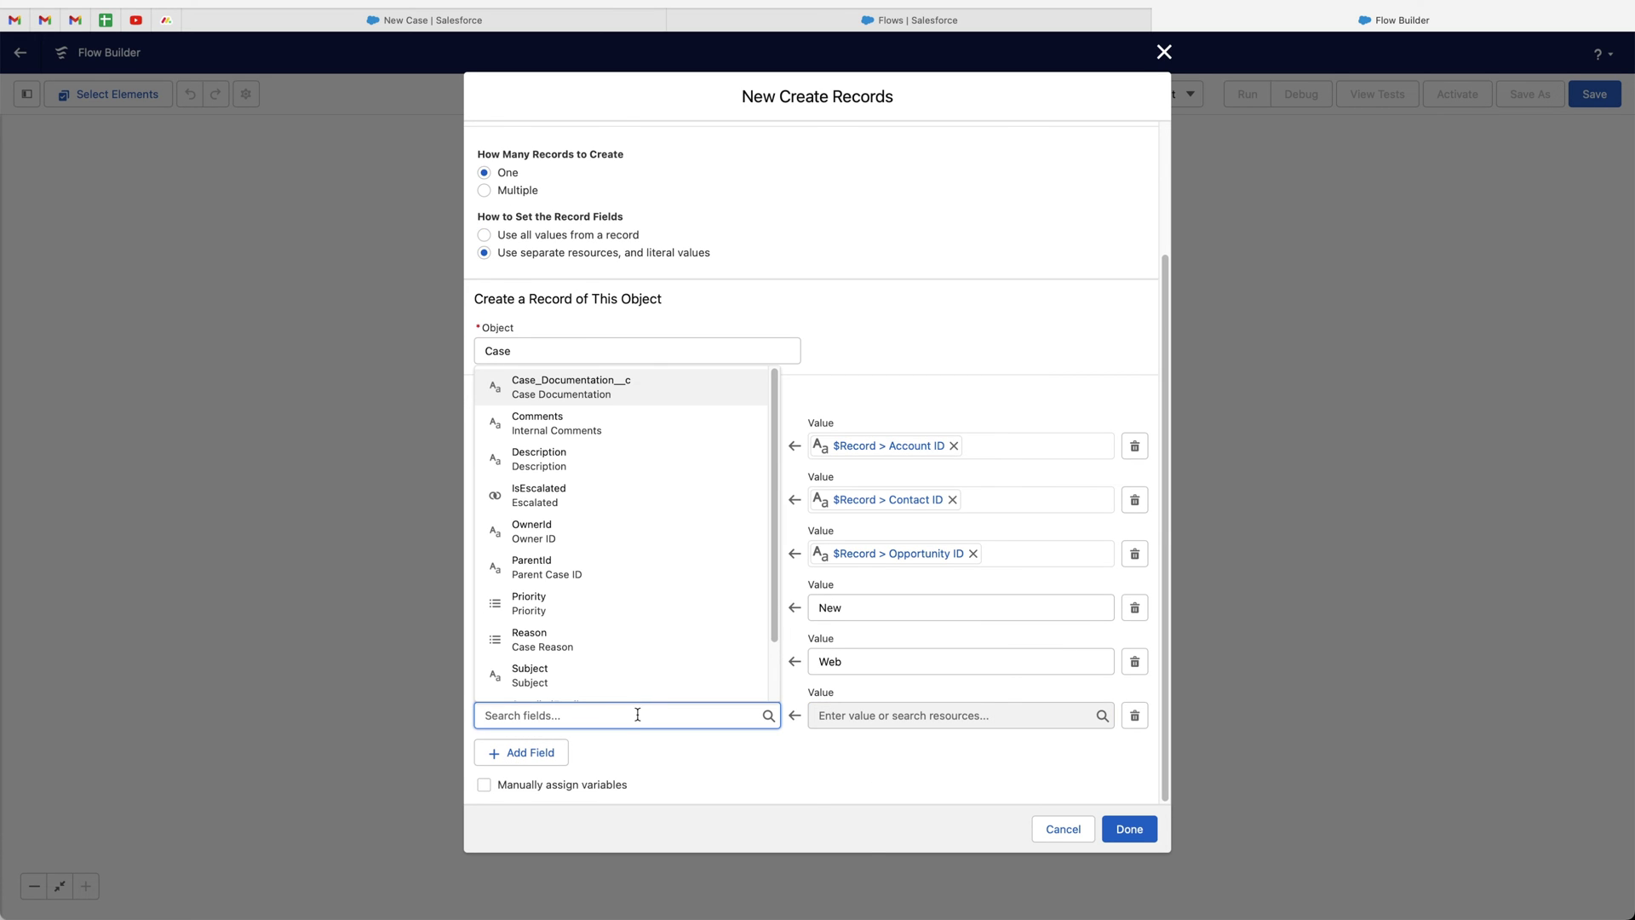
text(subi)
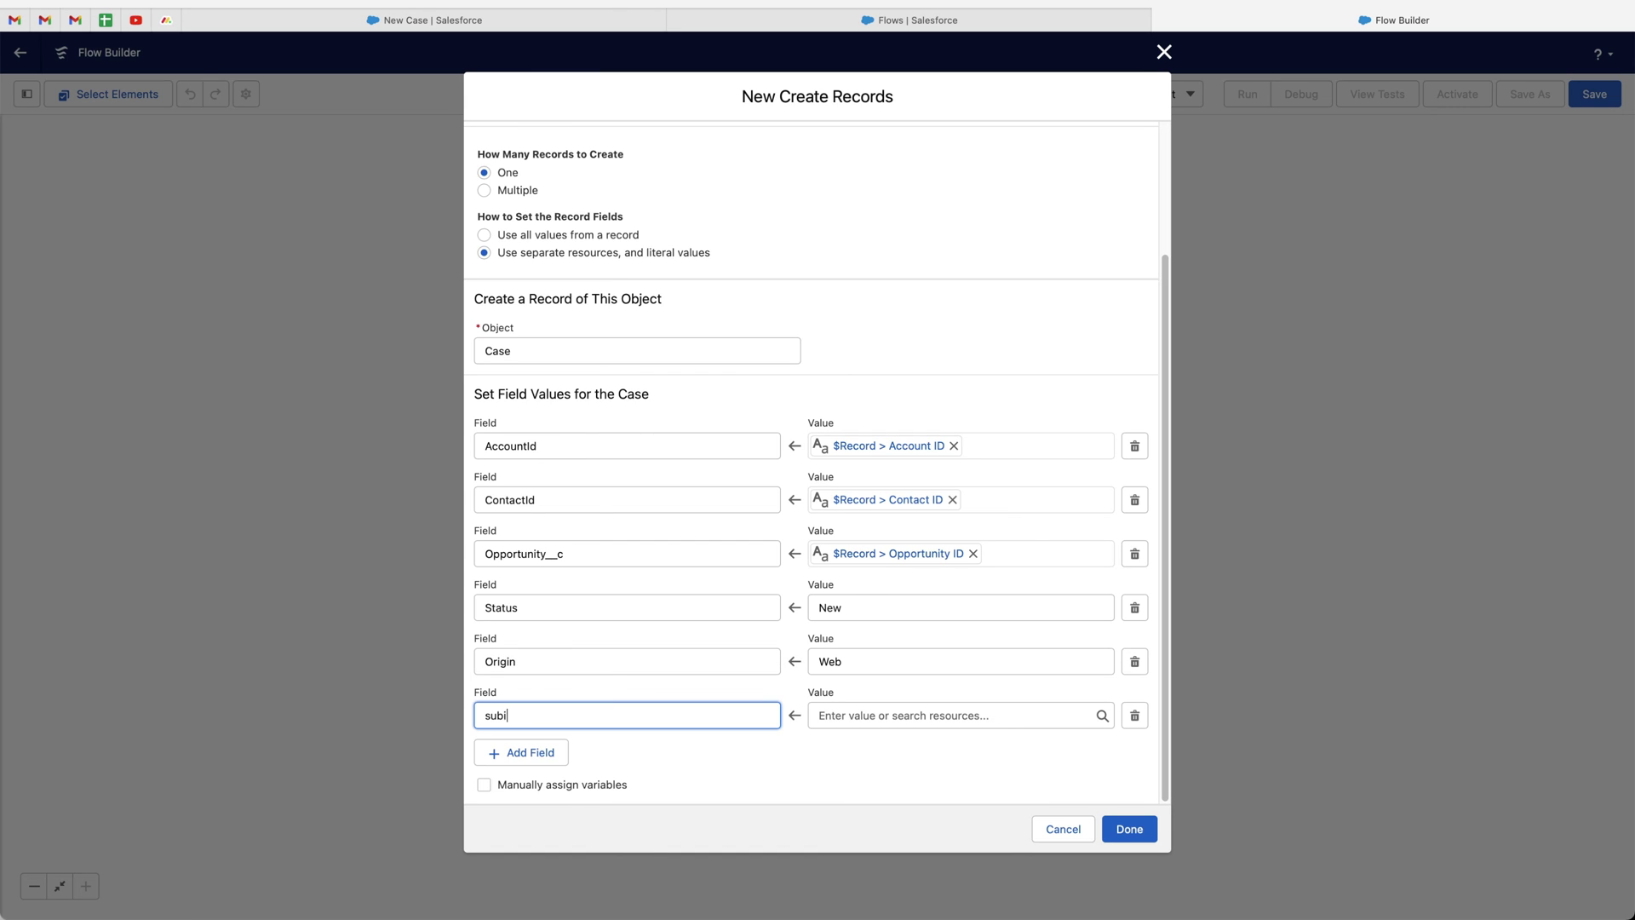
key(Return)
click(867, 718)
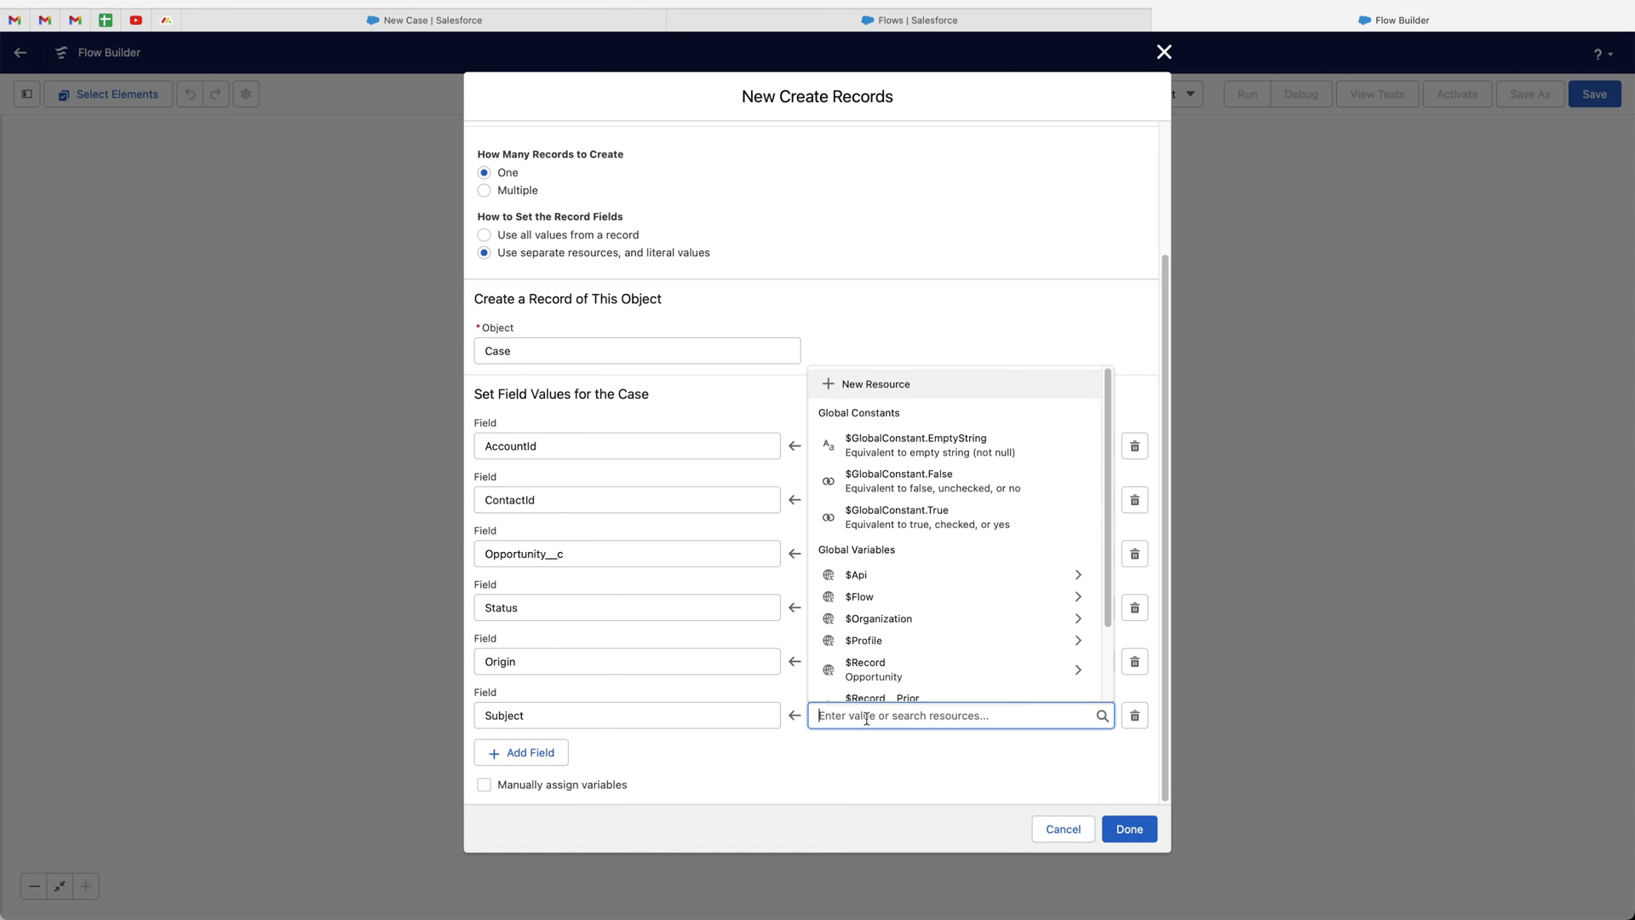
click(963, 669)
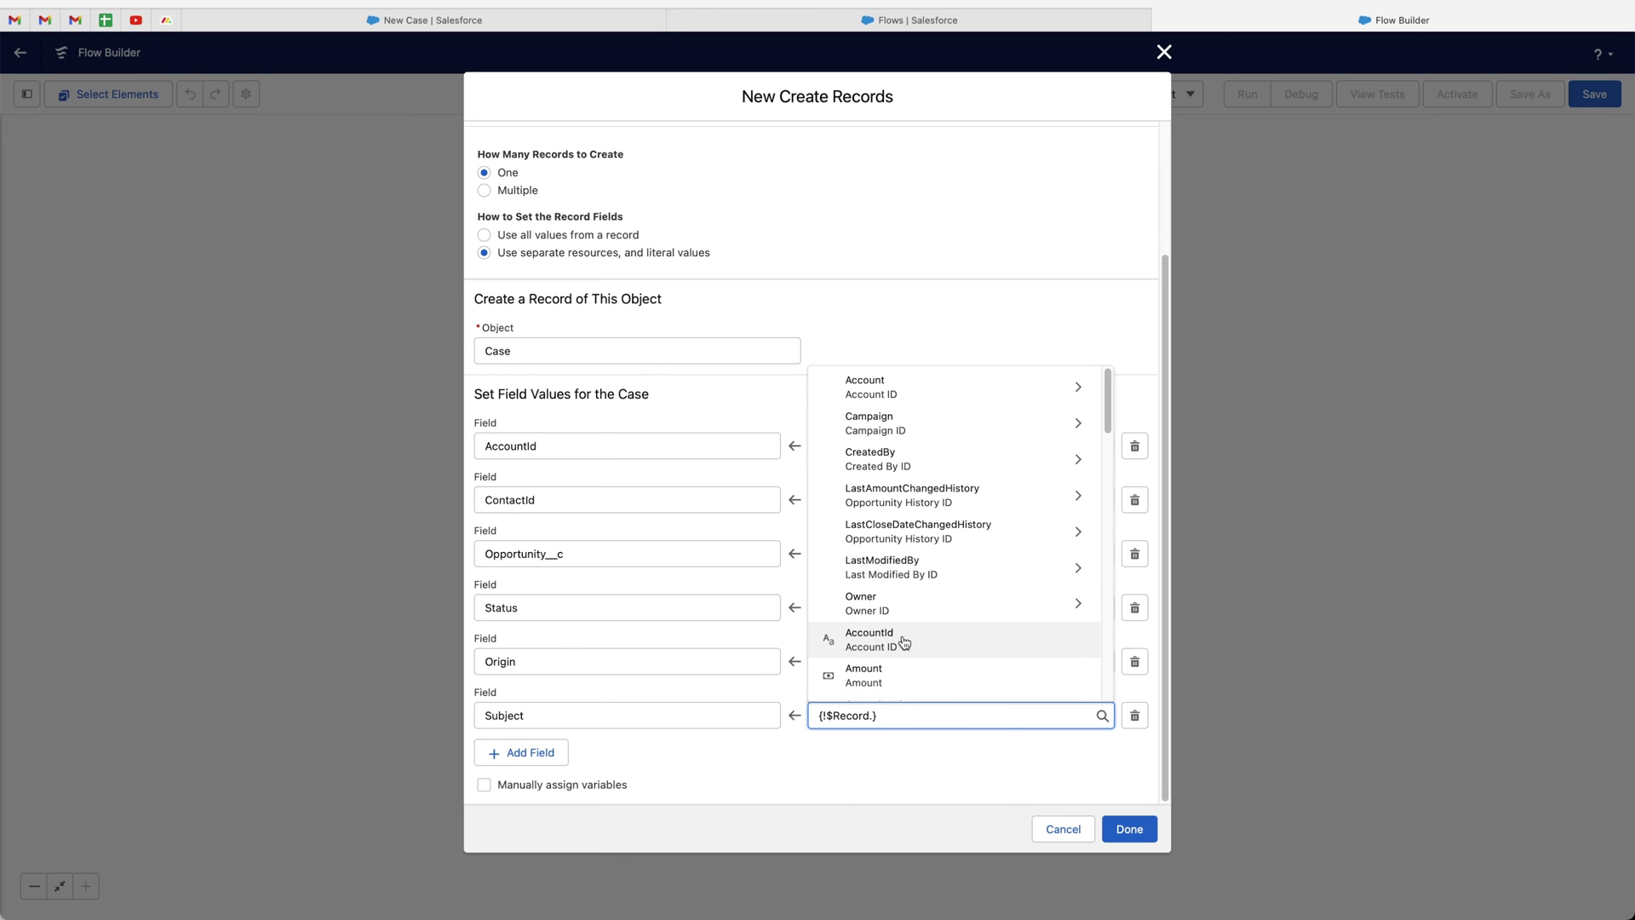
scroll(901, 643, down, 1)
scroll(905, 643, down, 5)
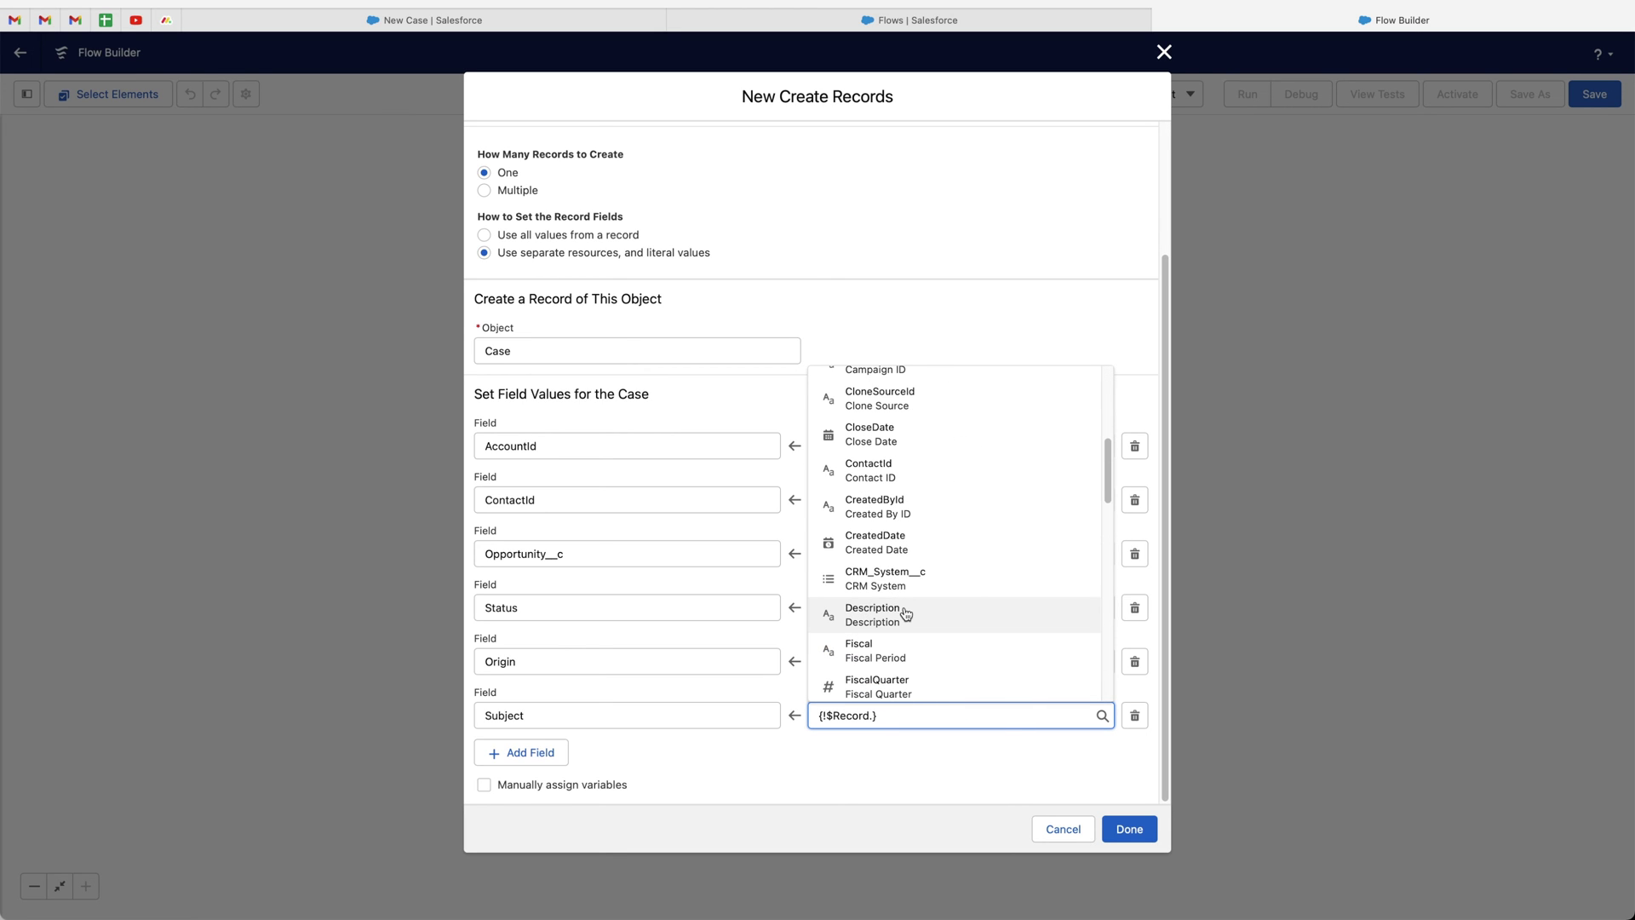
scroll(905, 614, down, 2)
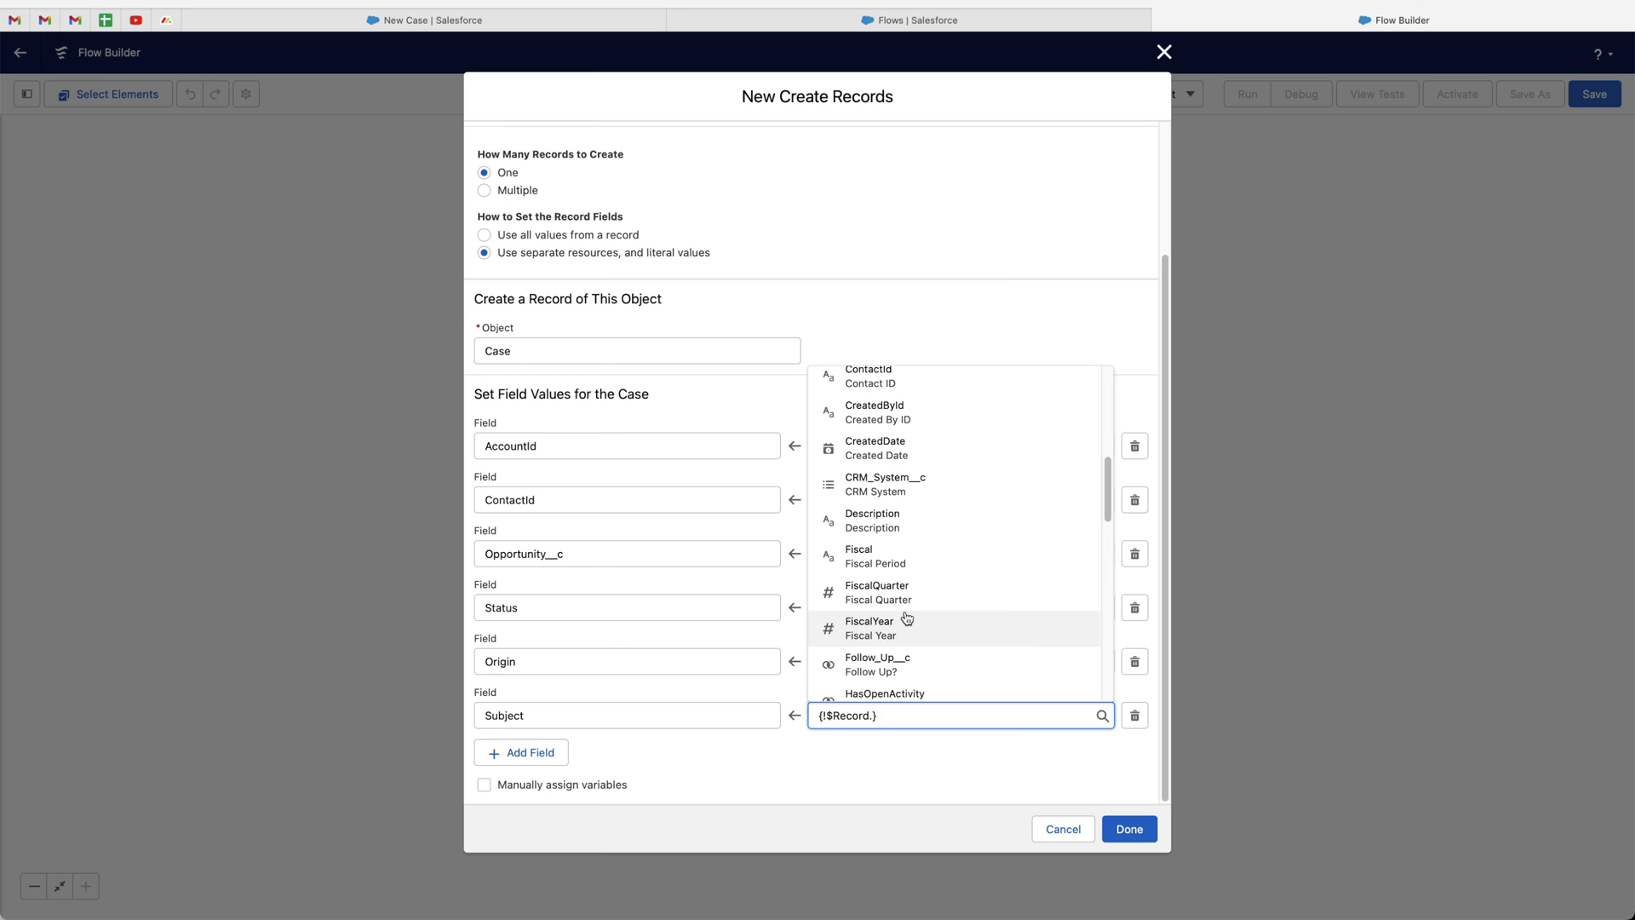
scroll(907, 618, down, 1)
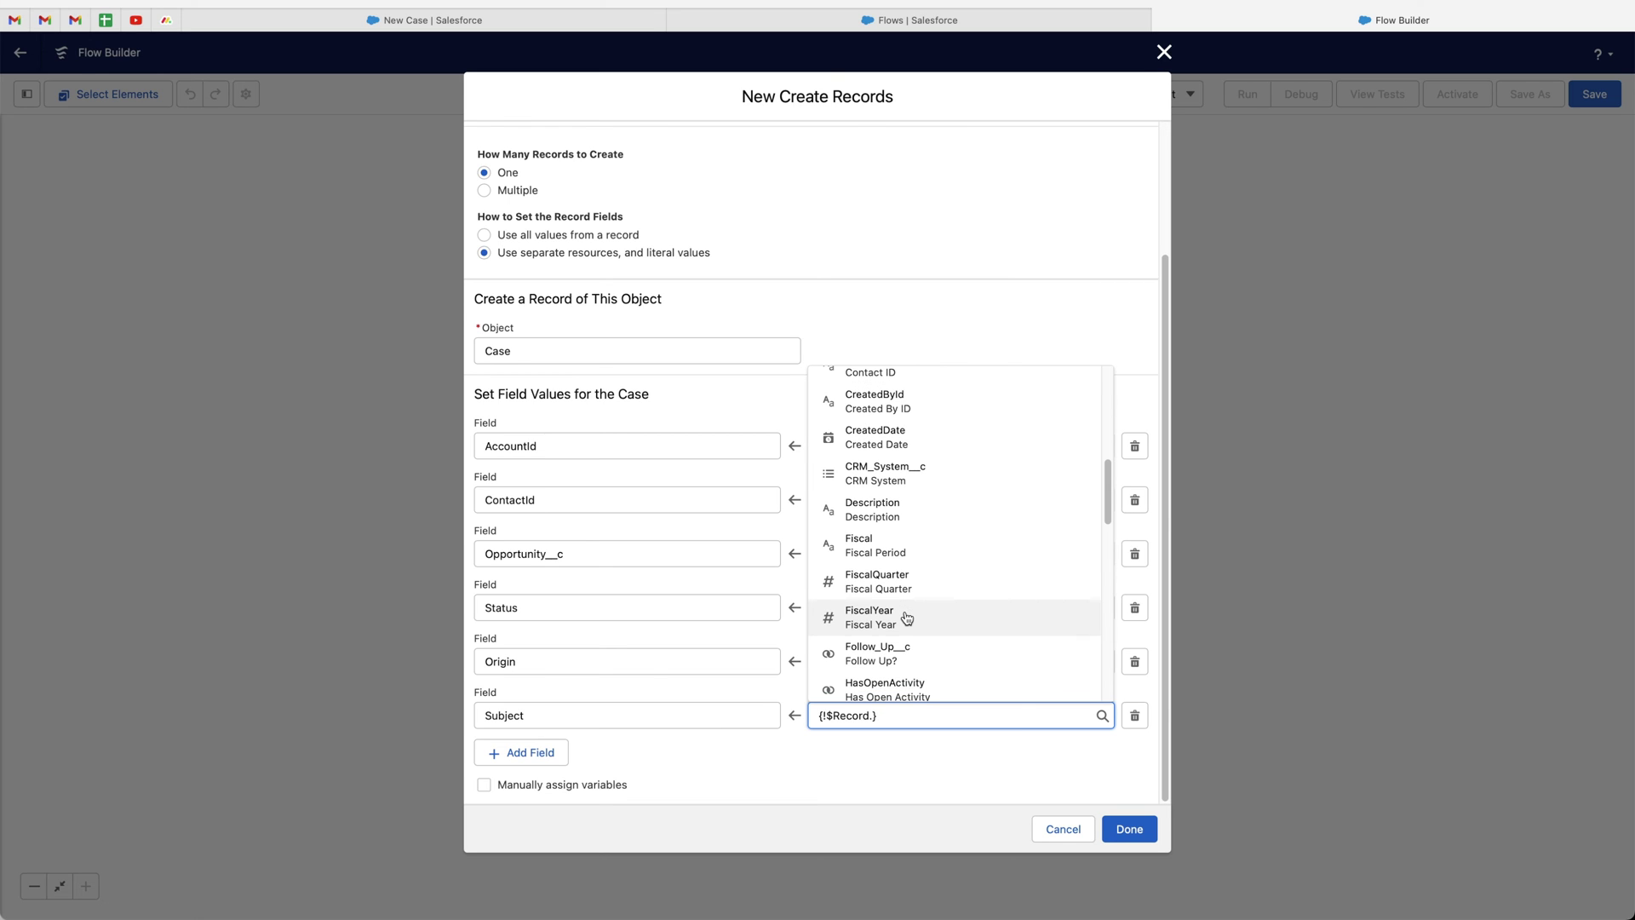
text(opp)
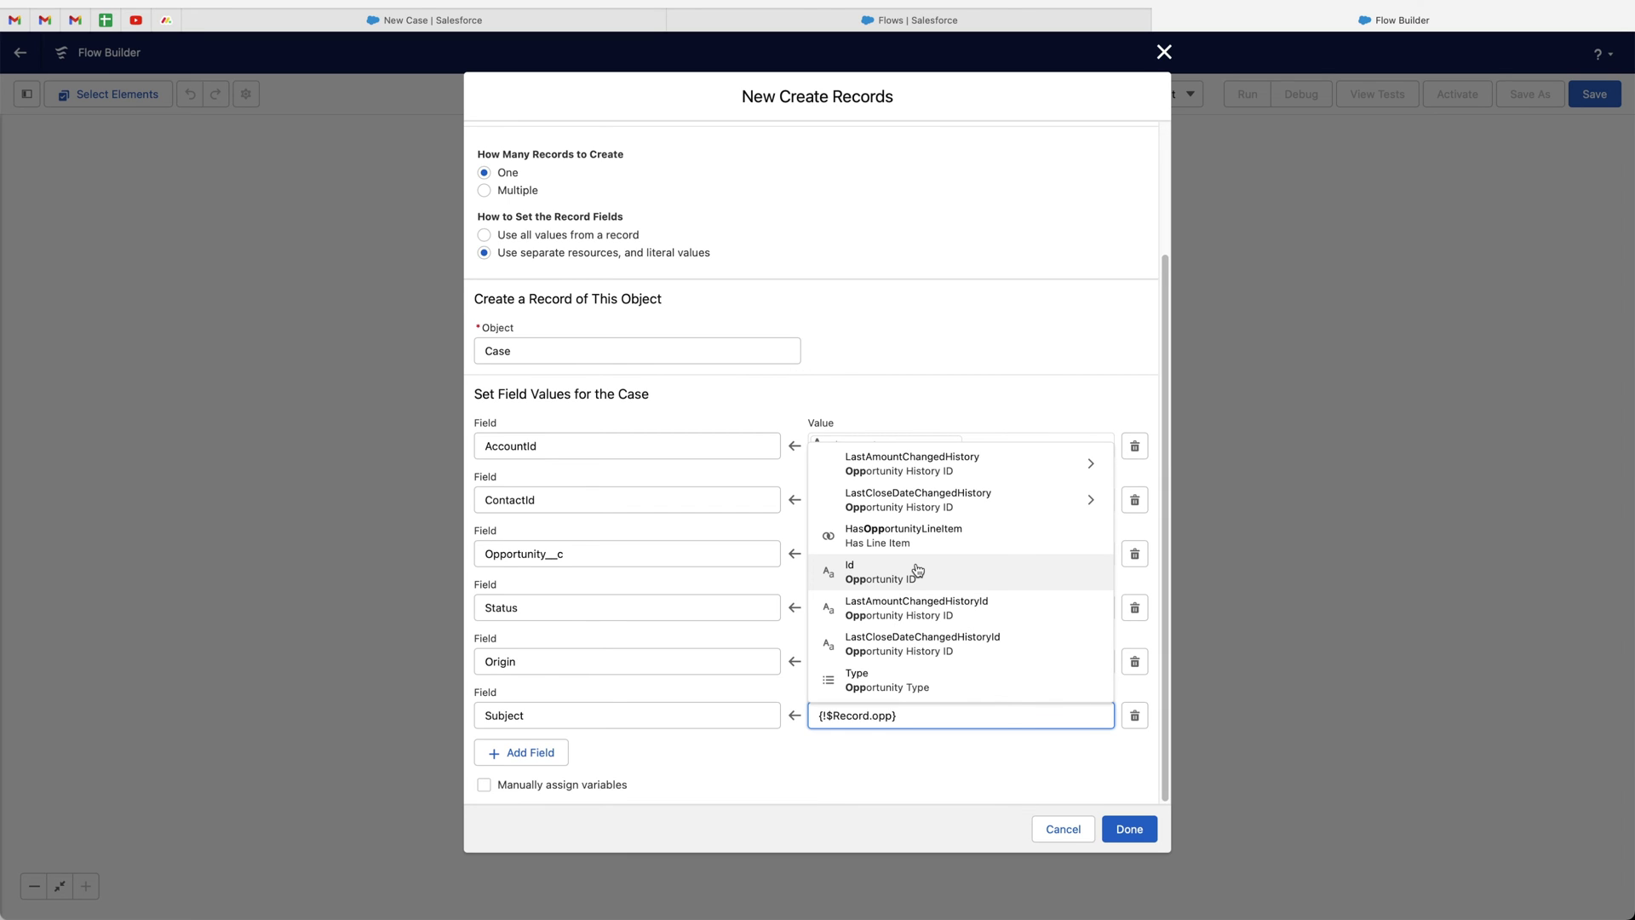
drag(898, 716, 788, 695)
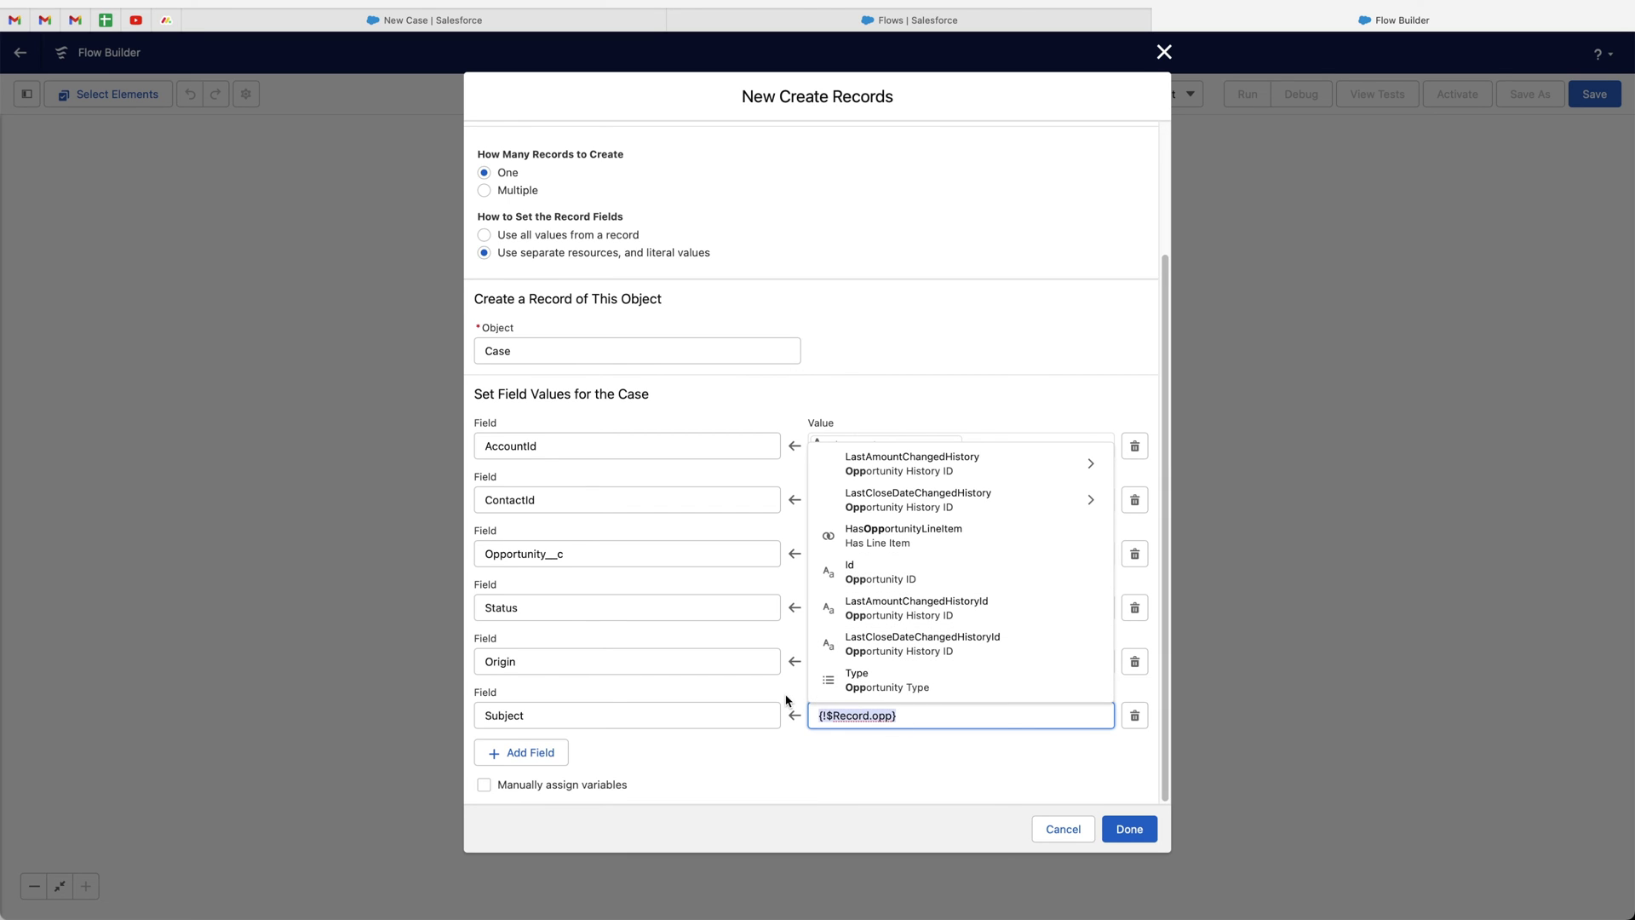
key(BackSpace)
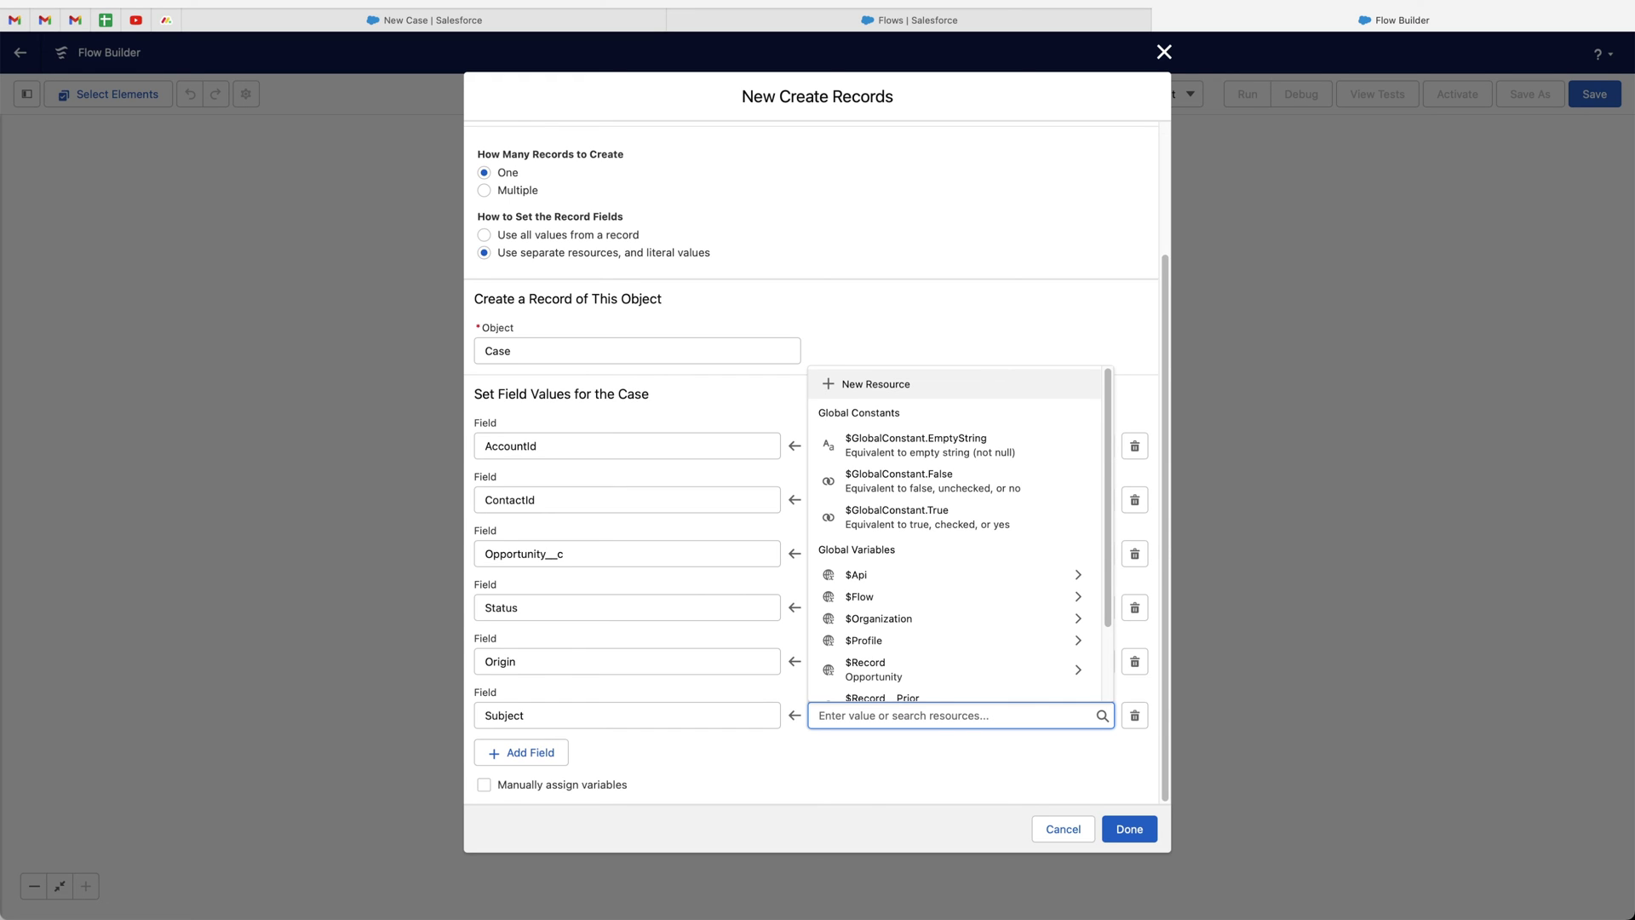
Set the Case Subject value to "This Is A Text For The Video" and finish the Create Records element.
text(This Is A Text For The Video)
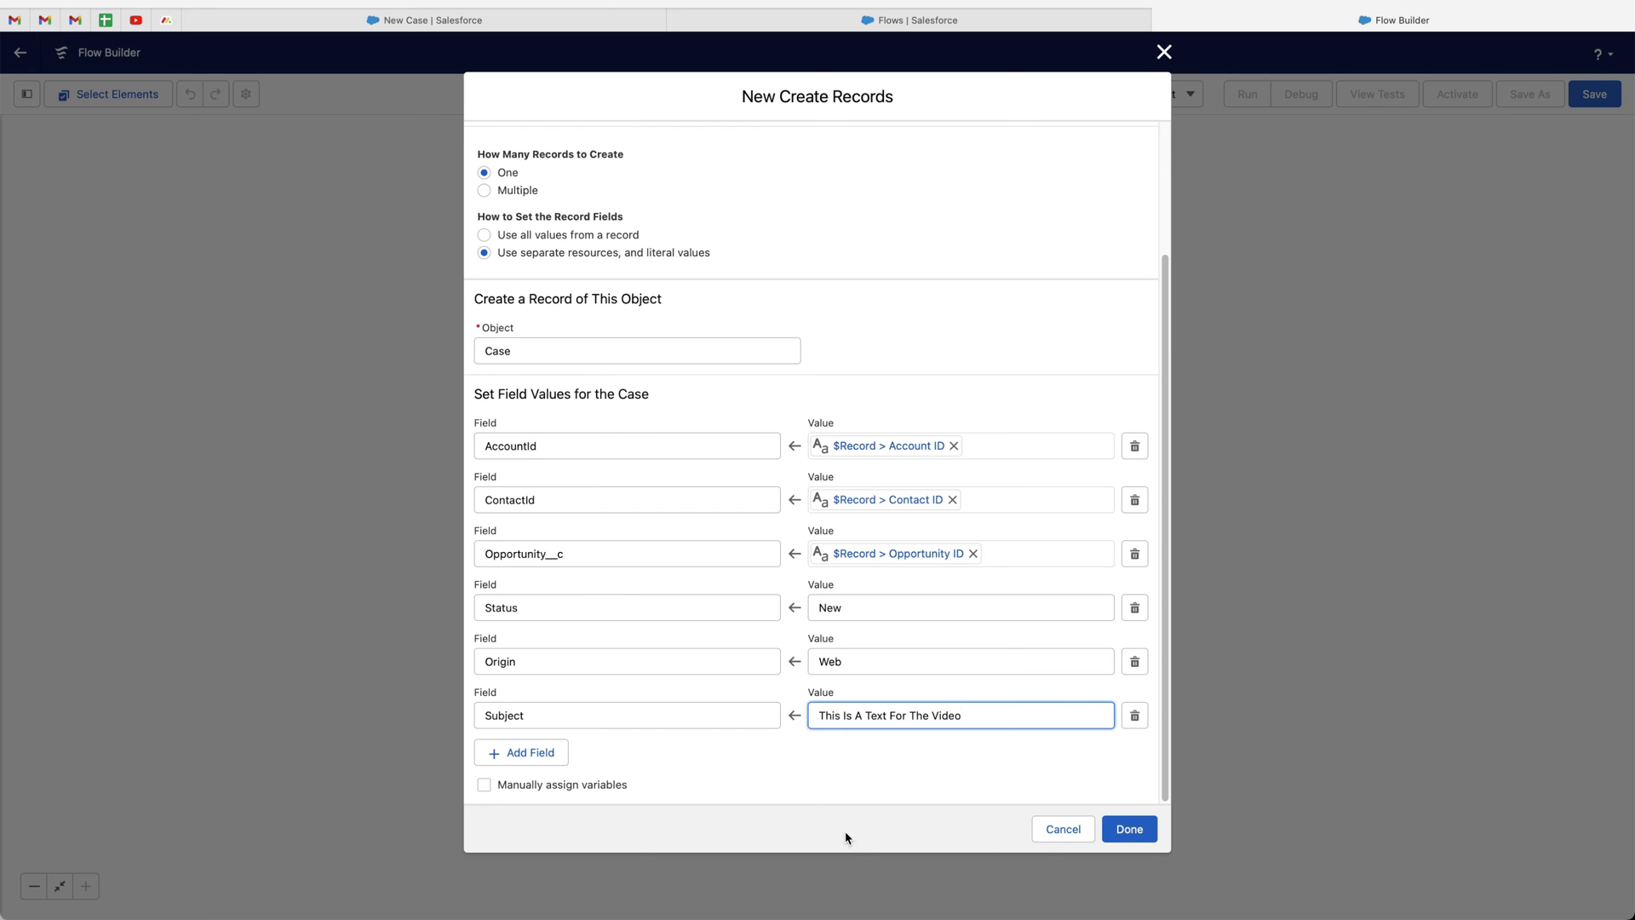
click(656, 772)
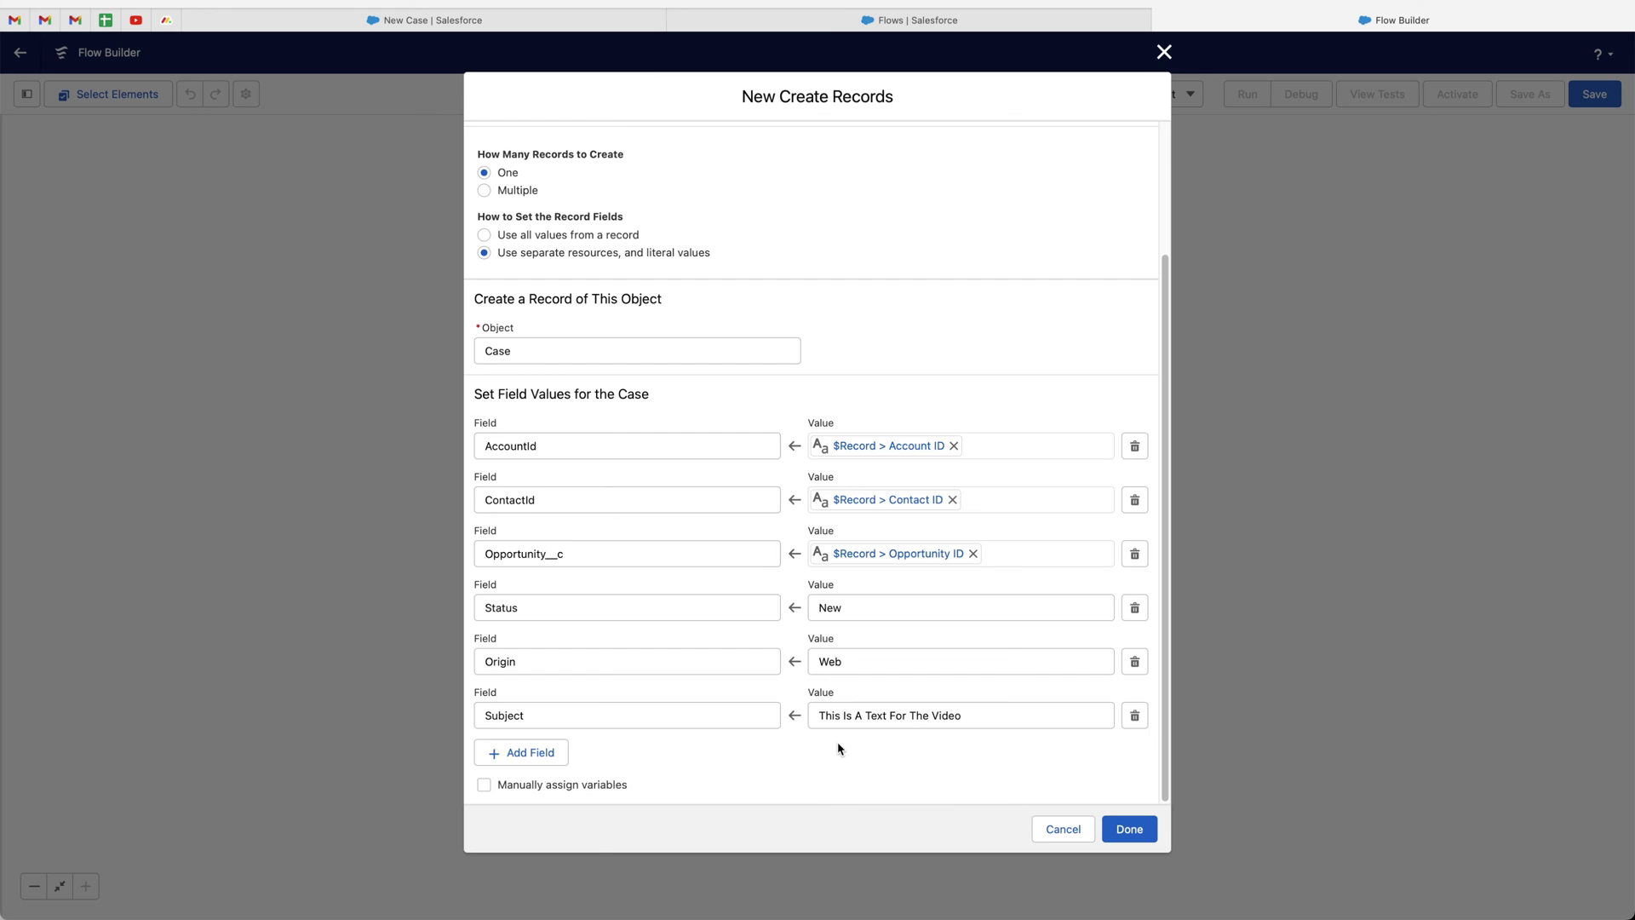
scroll(818, 706, up, 3)
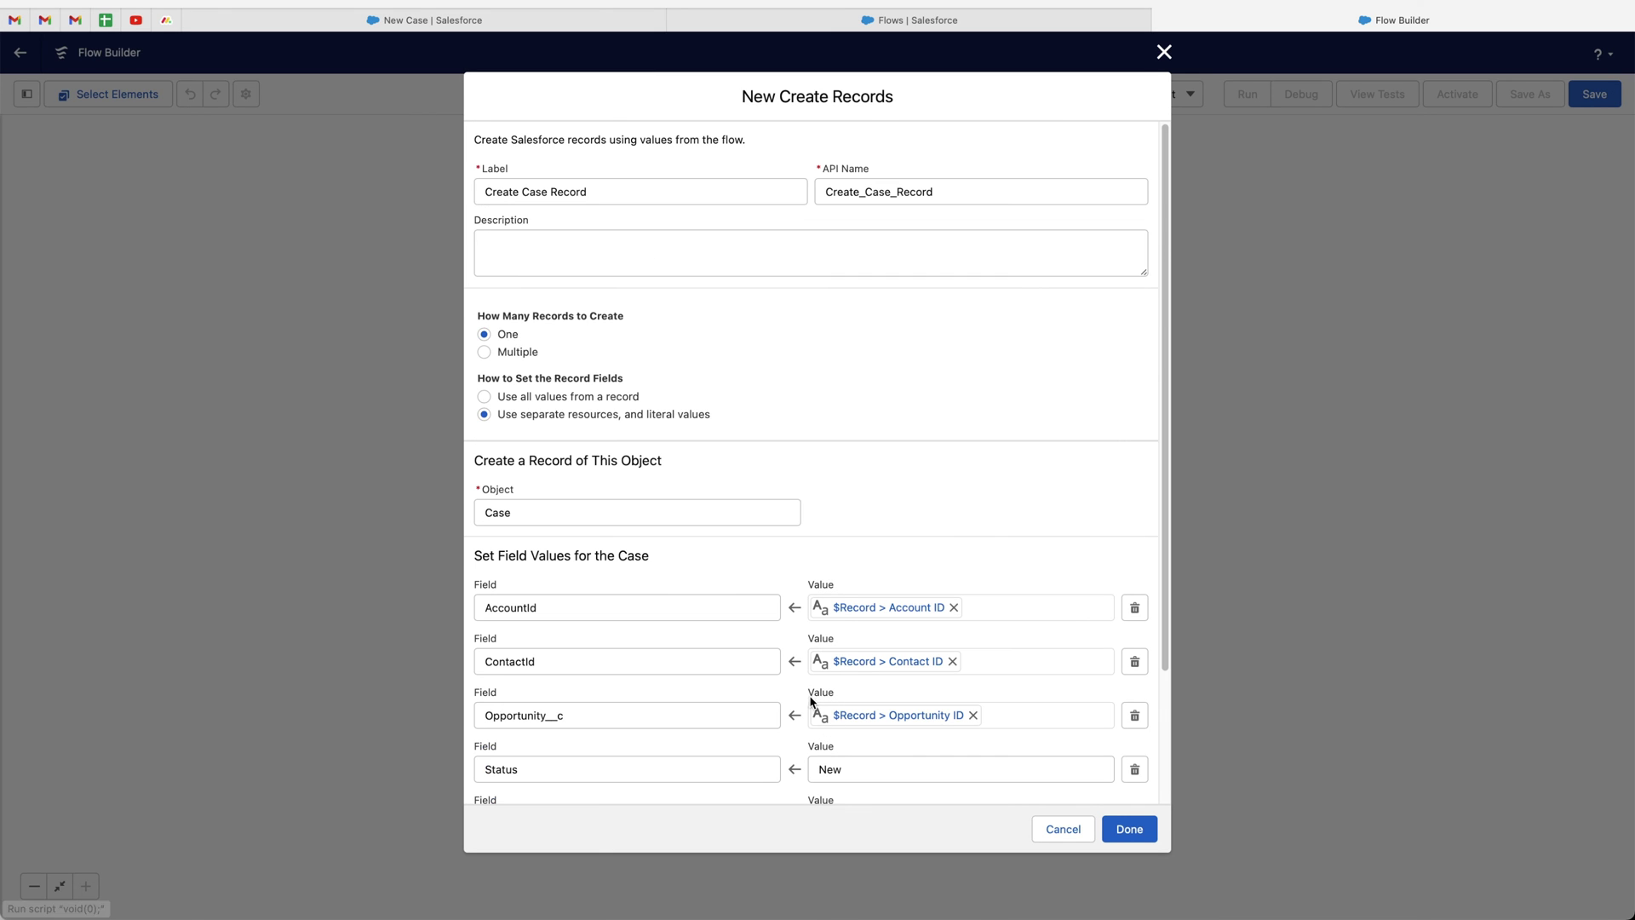
scroll(762, 371, down, 3)
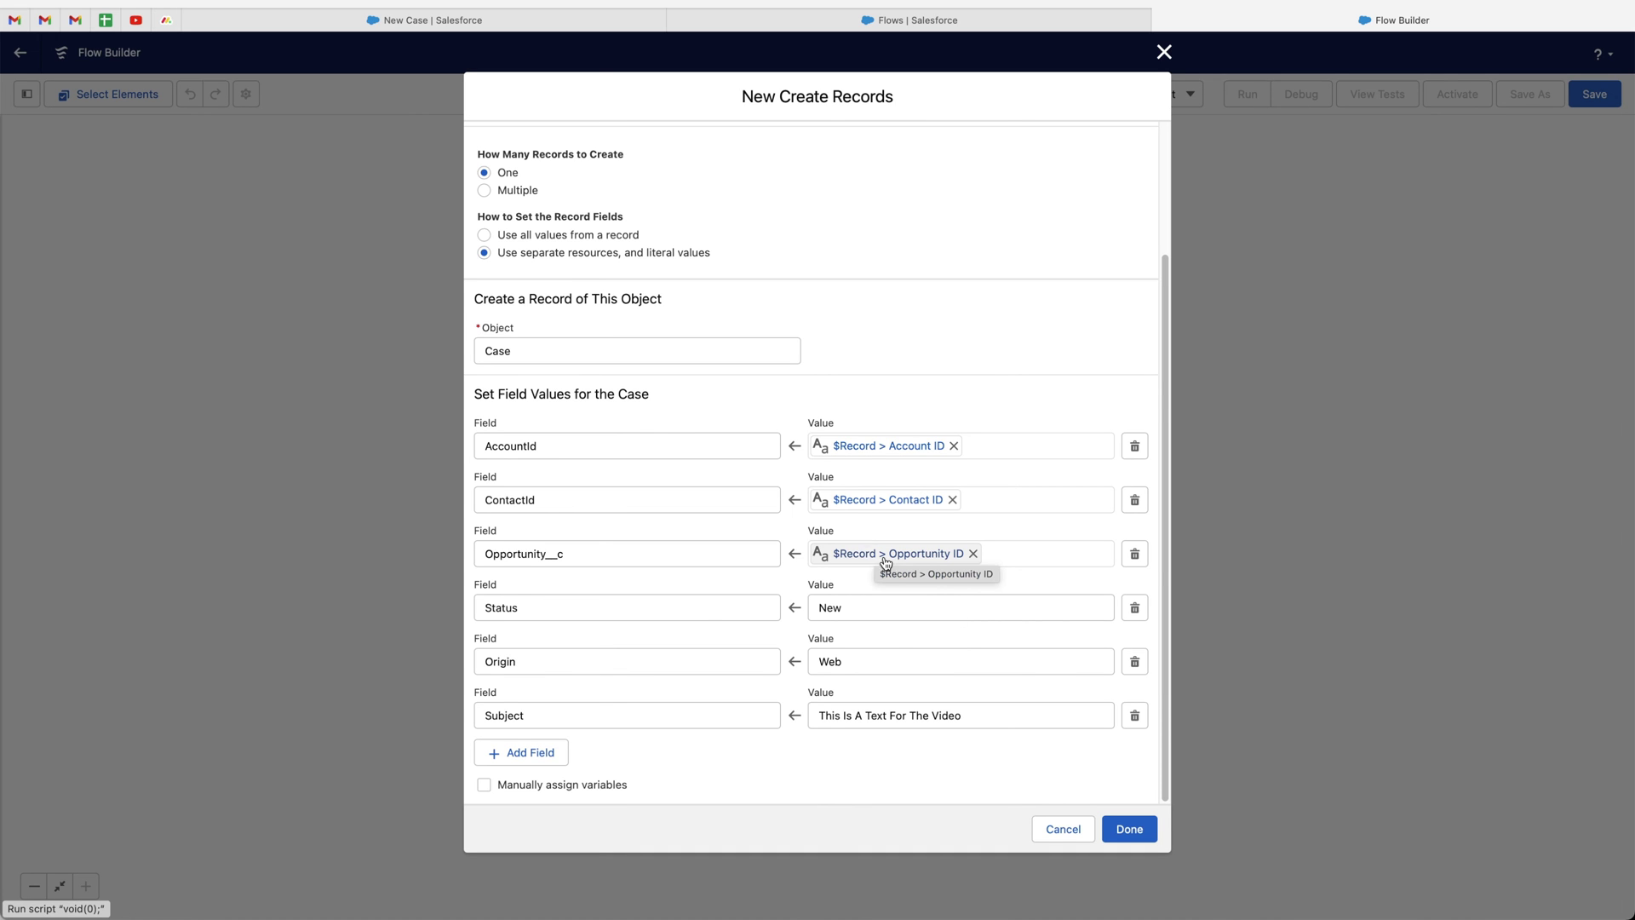
click(1130, 829)
Save the flow with the label "Example Flow" and activate it.
click(1590, 96)
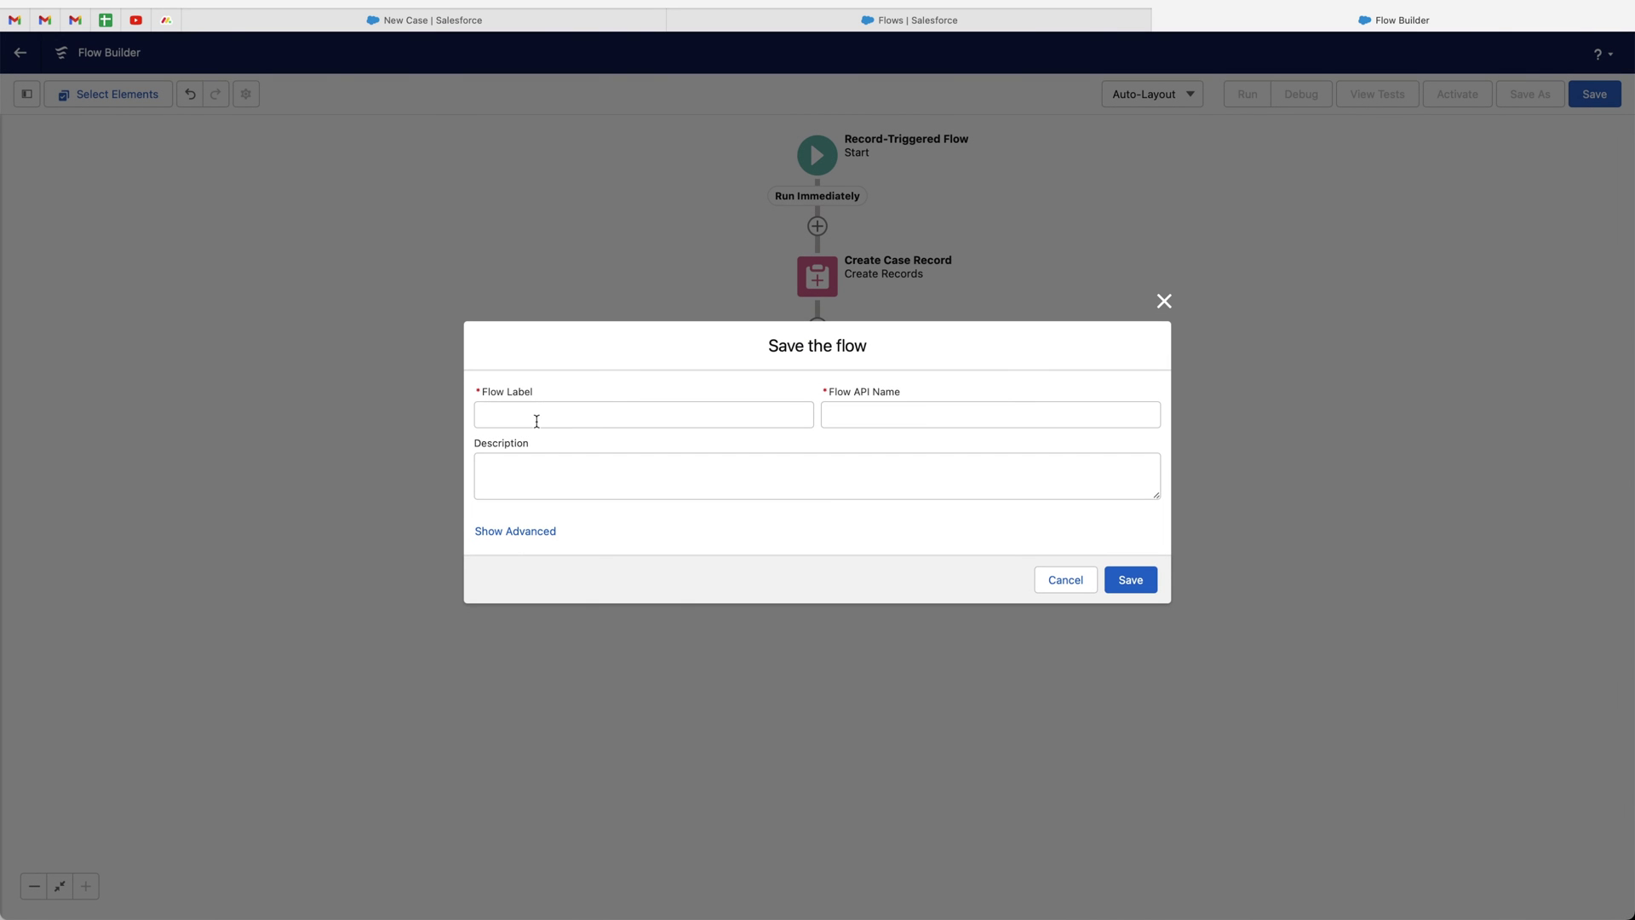
click(537, 420)
text(Example Flow)
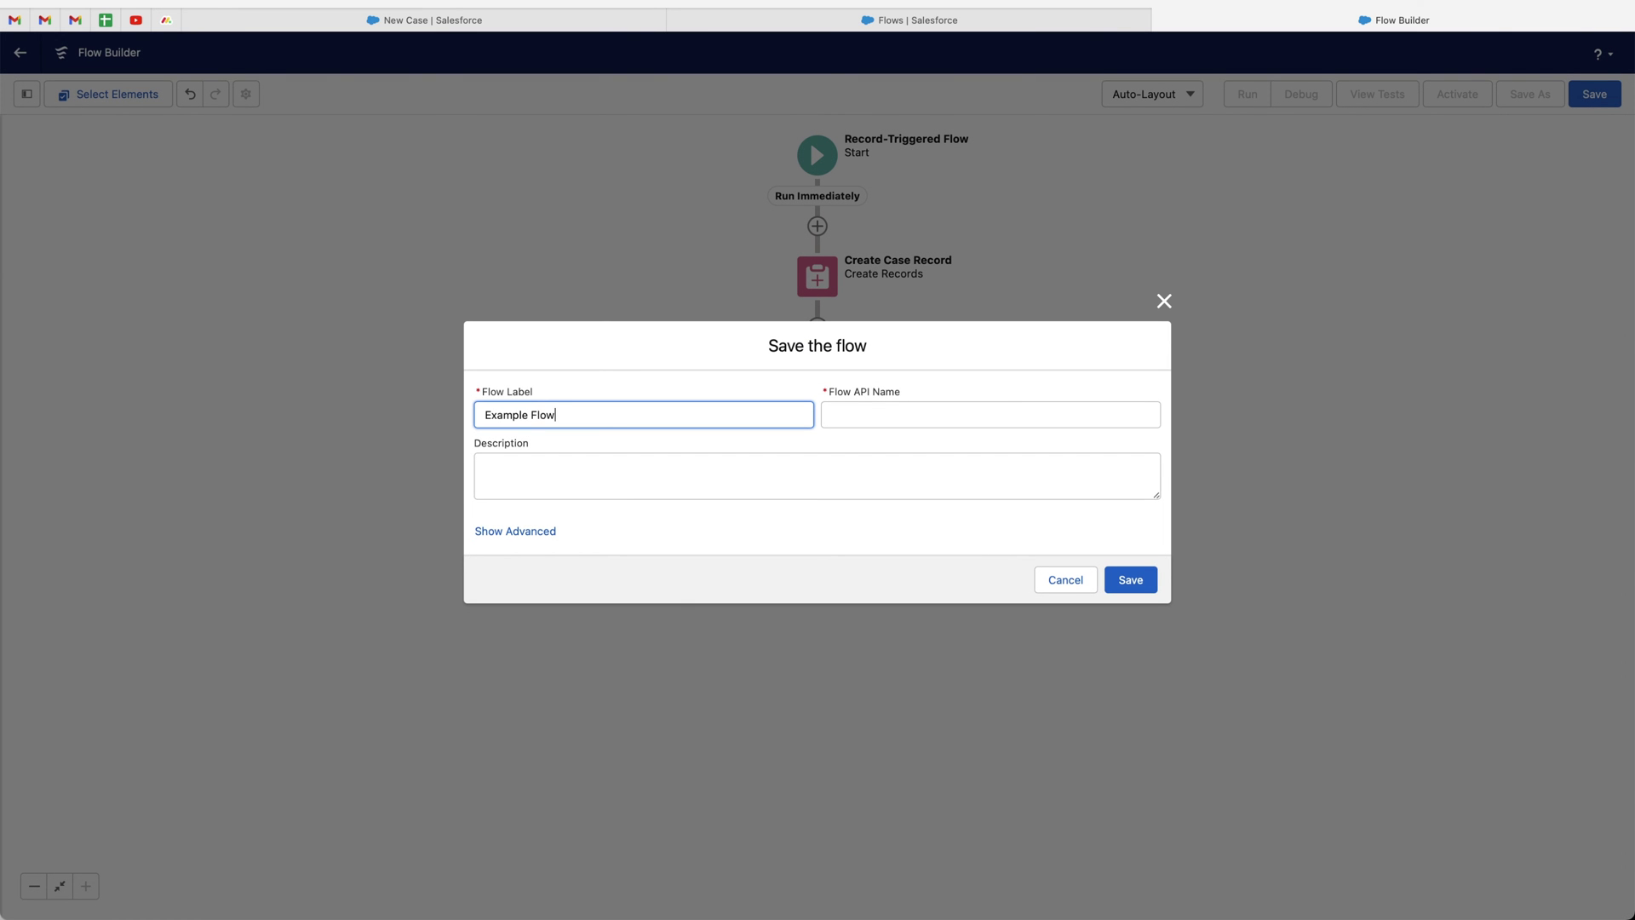
click(1130, 579)
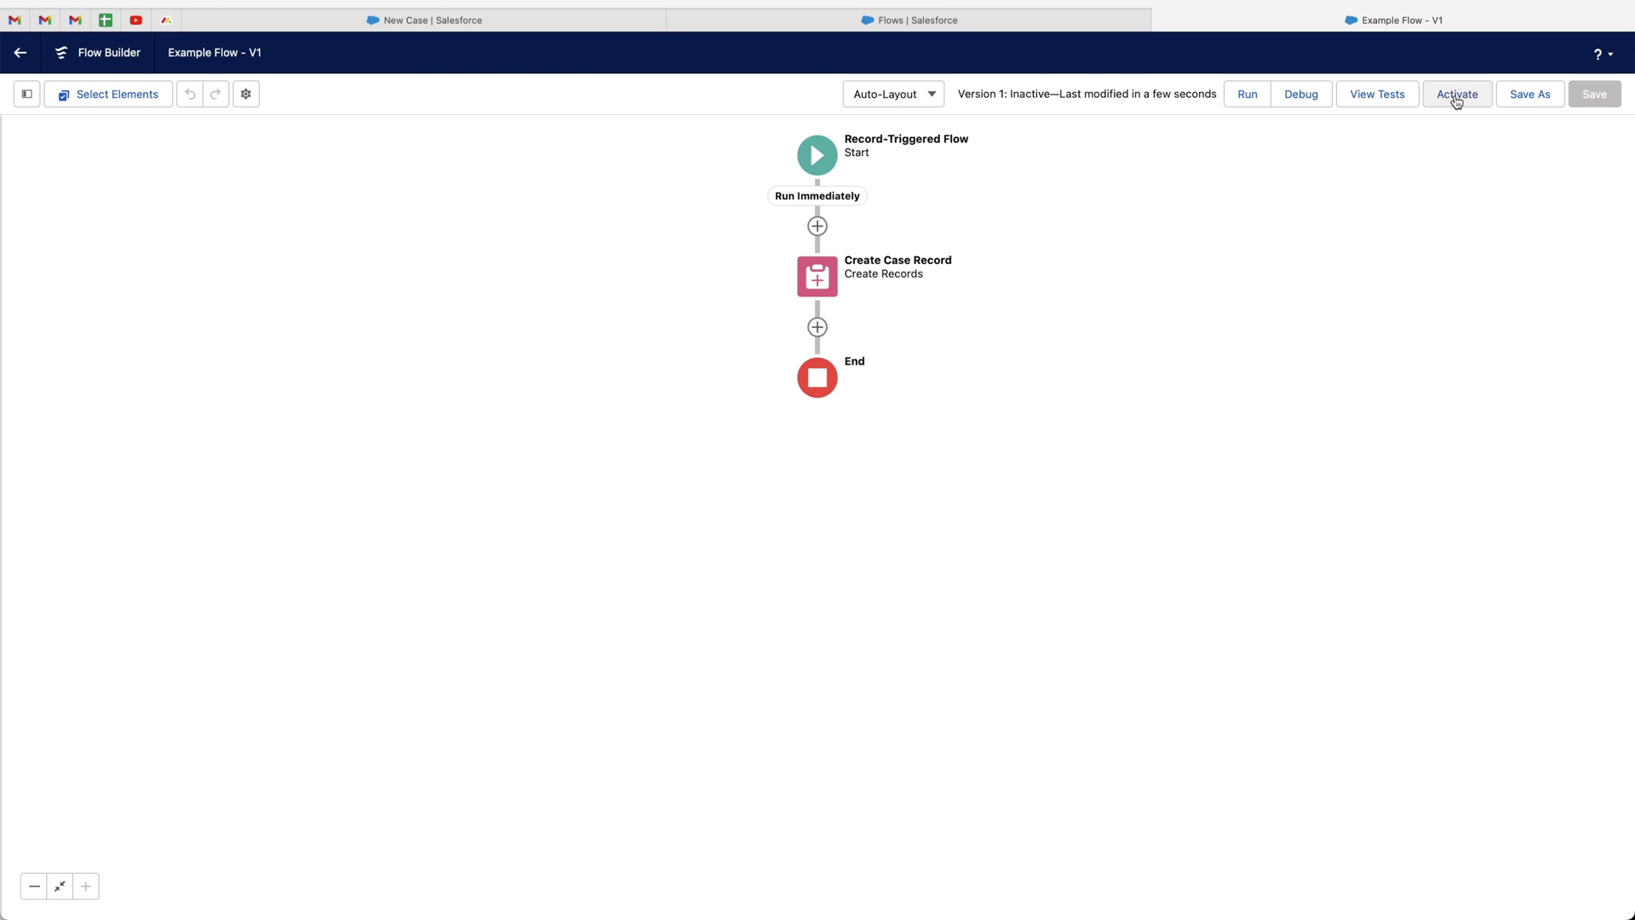
click(1457, 101)
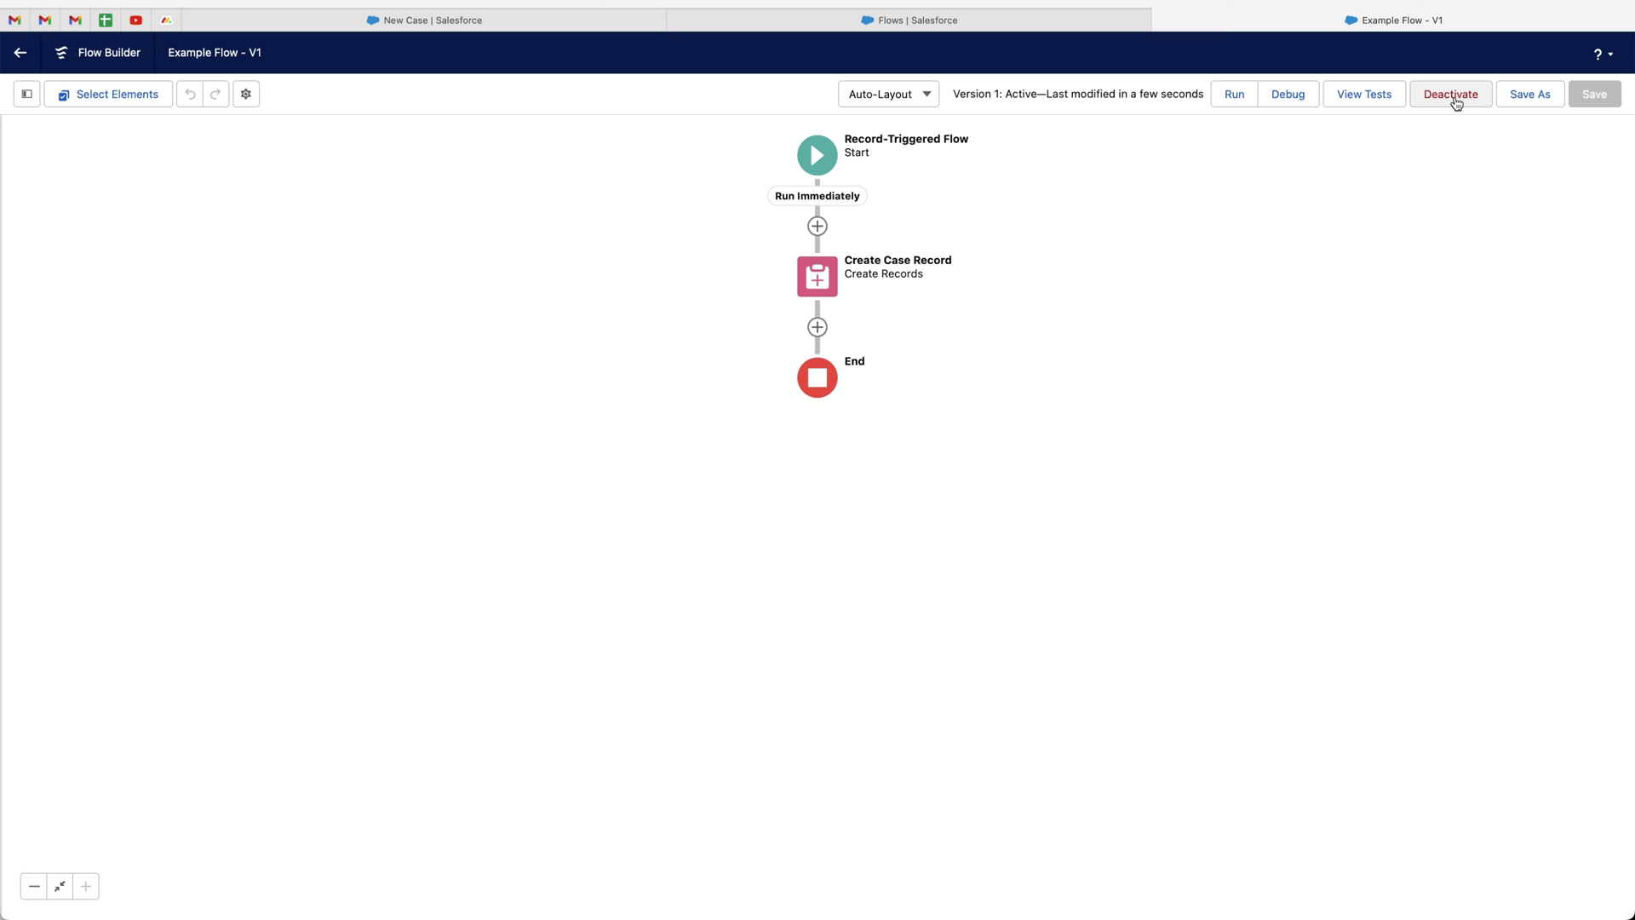
Switch to the Sales app, dismiss the New Case form and open the CRMCrew- opportunity that is in the Qualification stage.
click(511, 22)
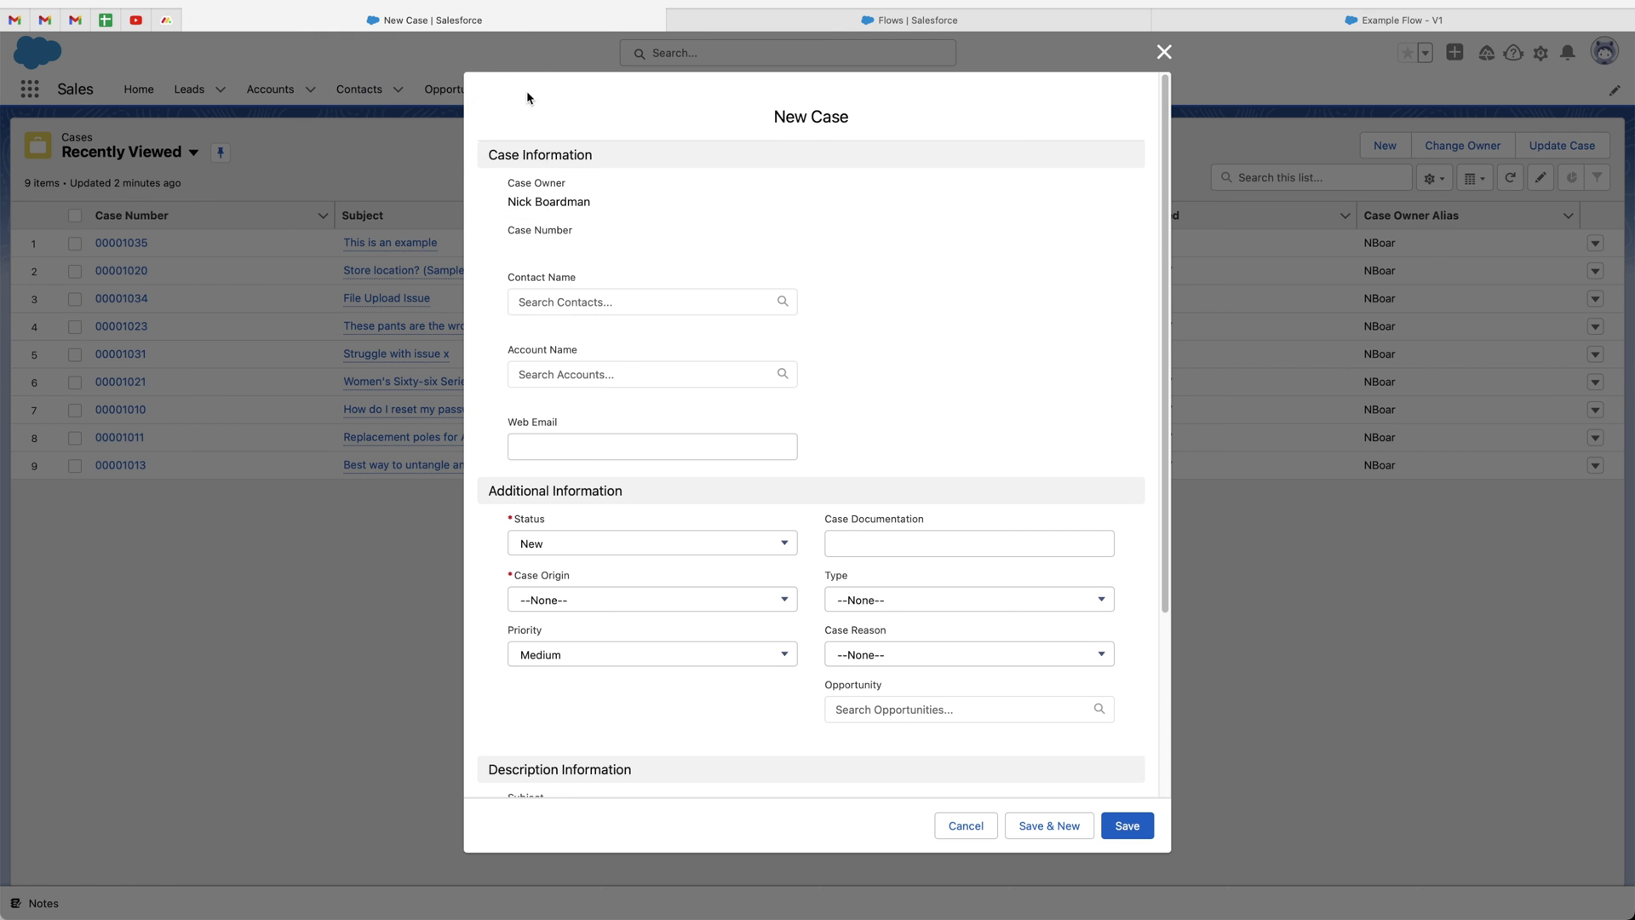
click(1162, 52)
click(460, 89)
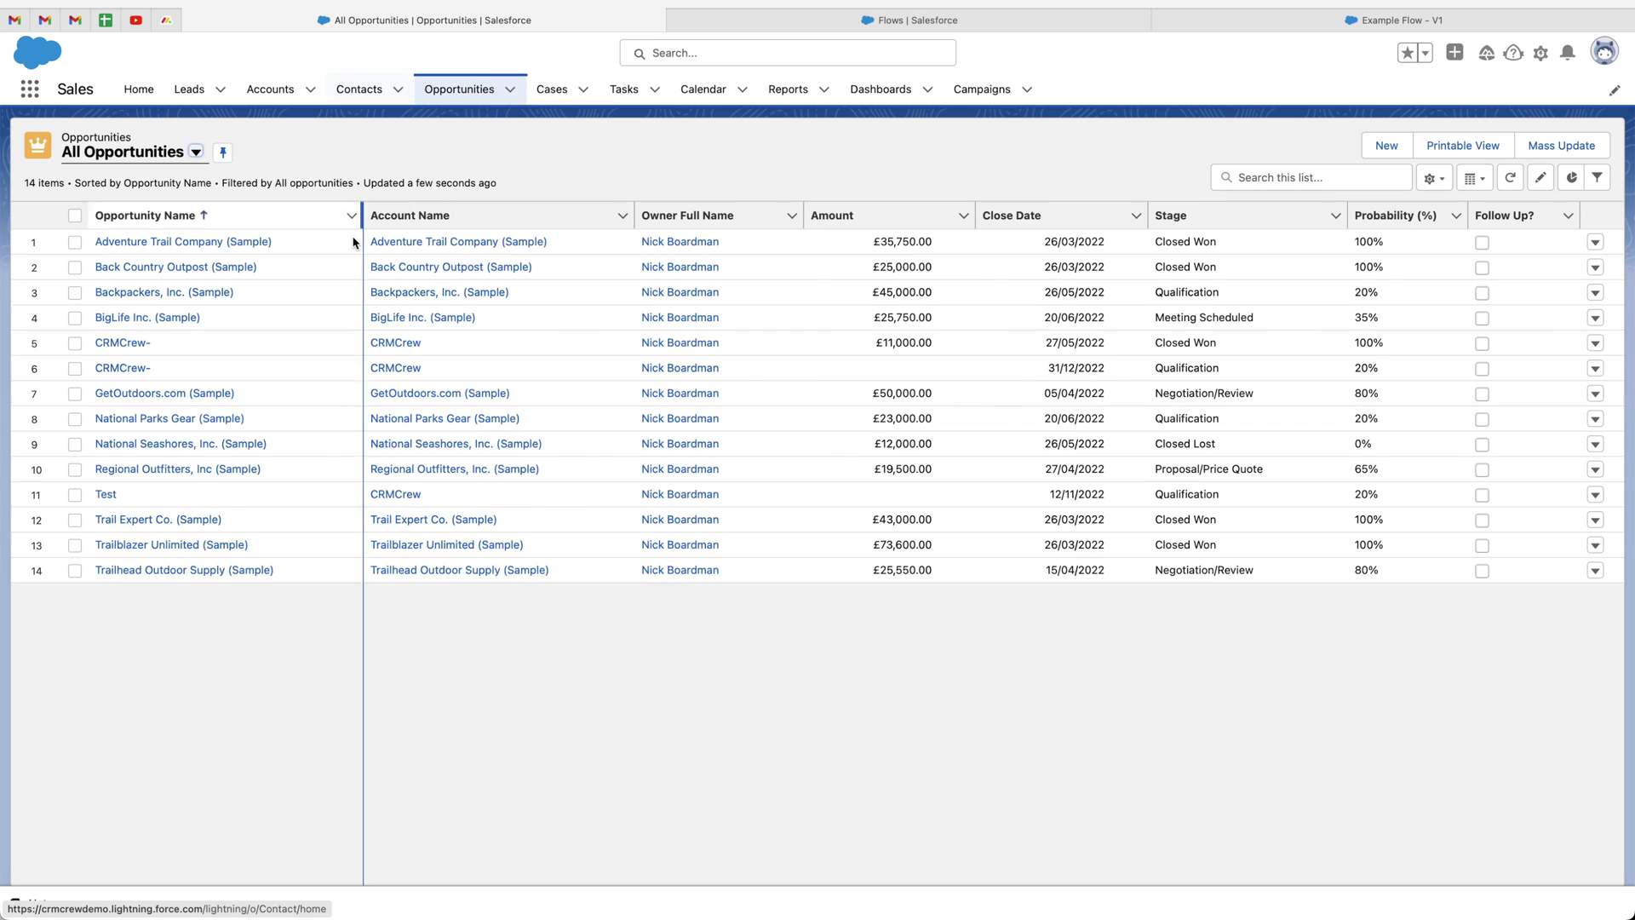
click(120, 368)
Close the CRMCrew- opportunity with the stage Closed Won.
click(1270, 269)
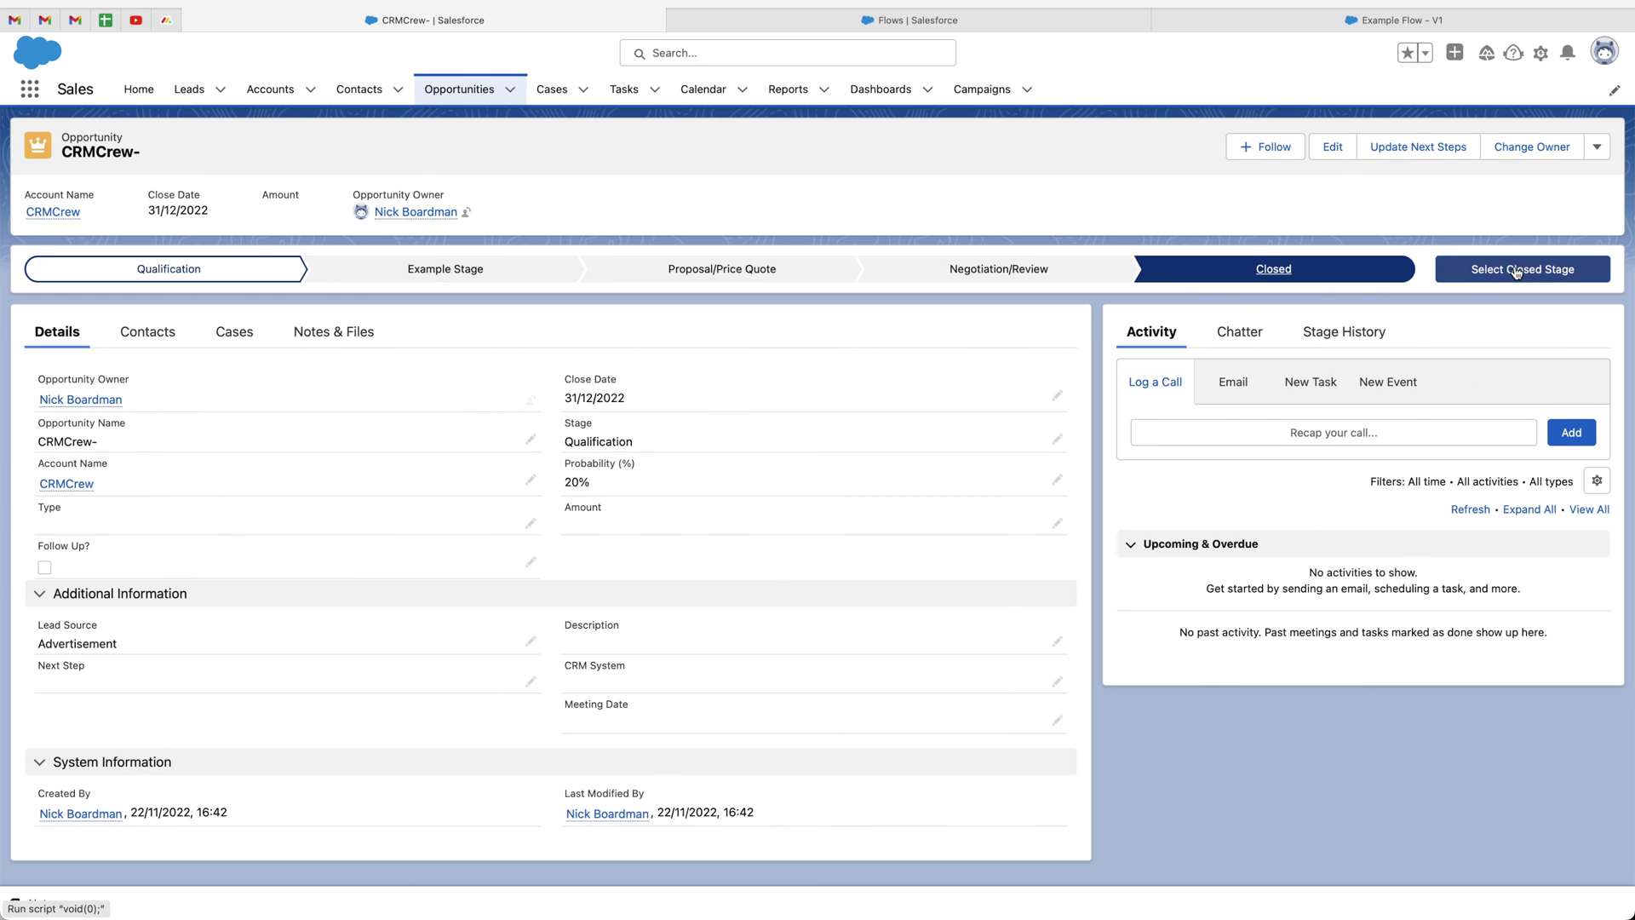
click(1533, 269)
click(748, 467)
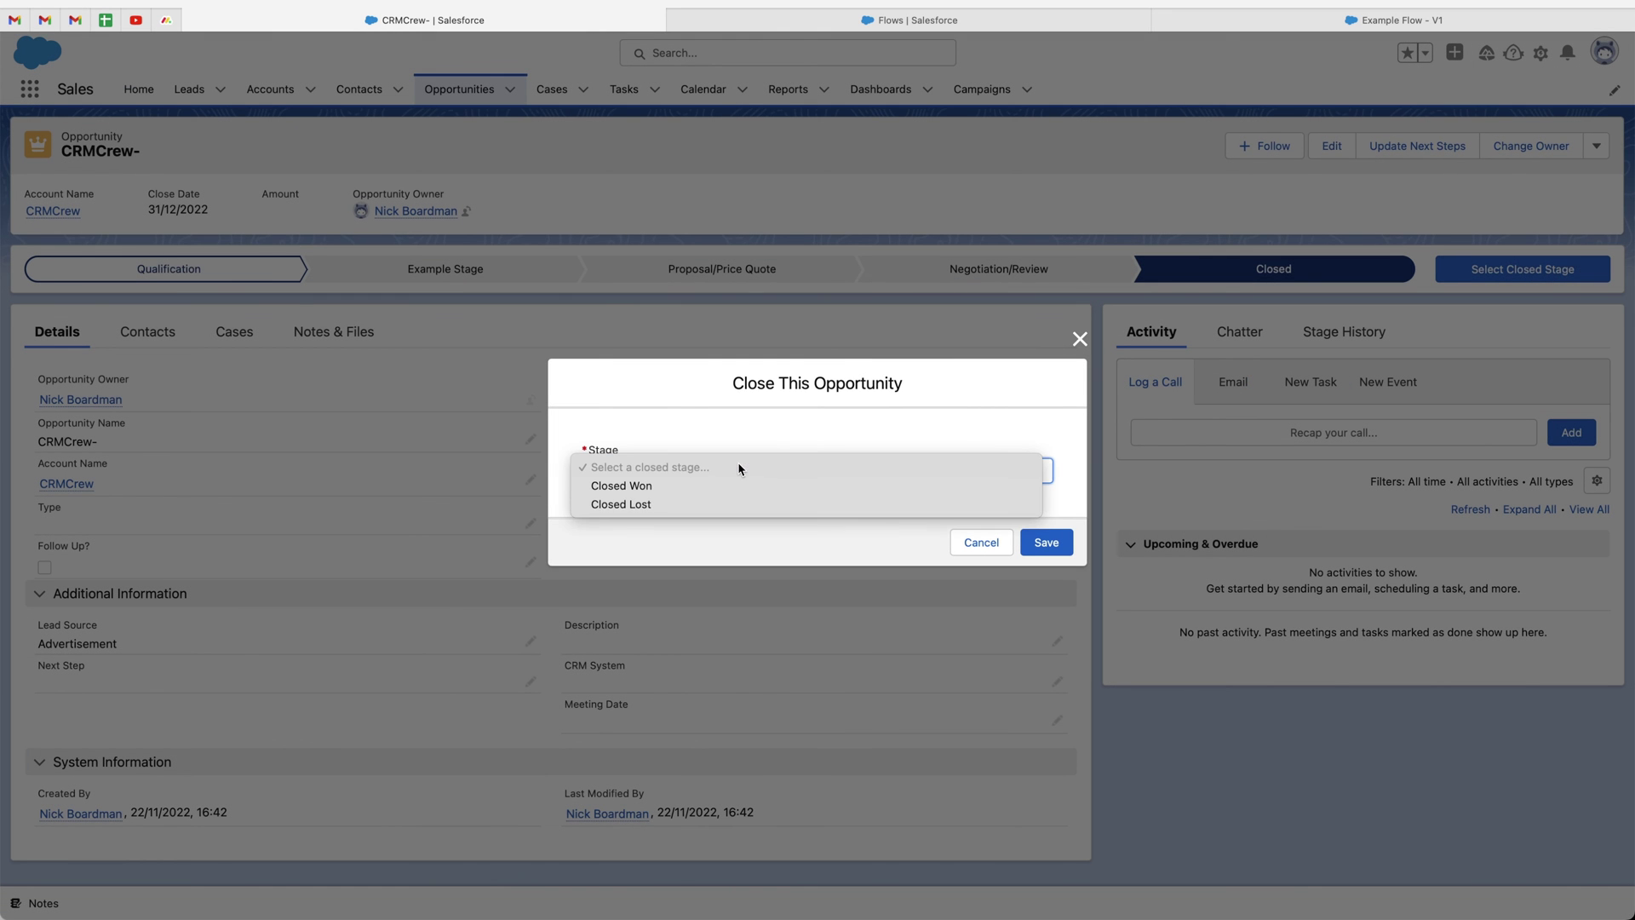
click(694, 485)
click(1047, 543)
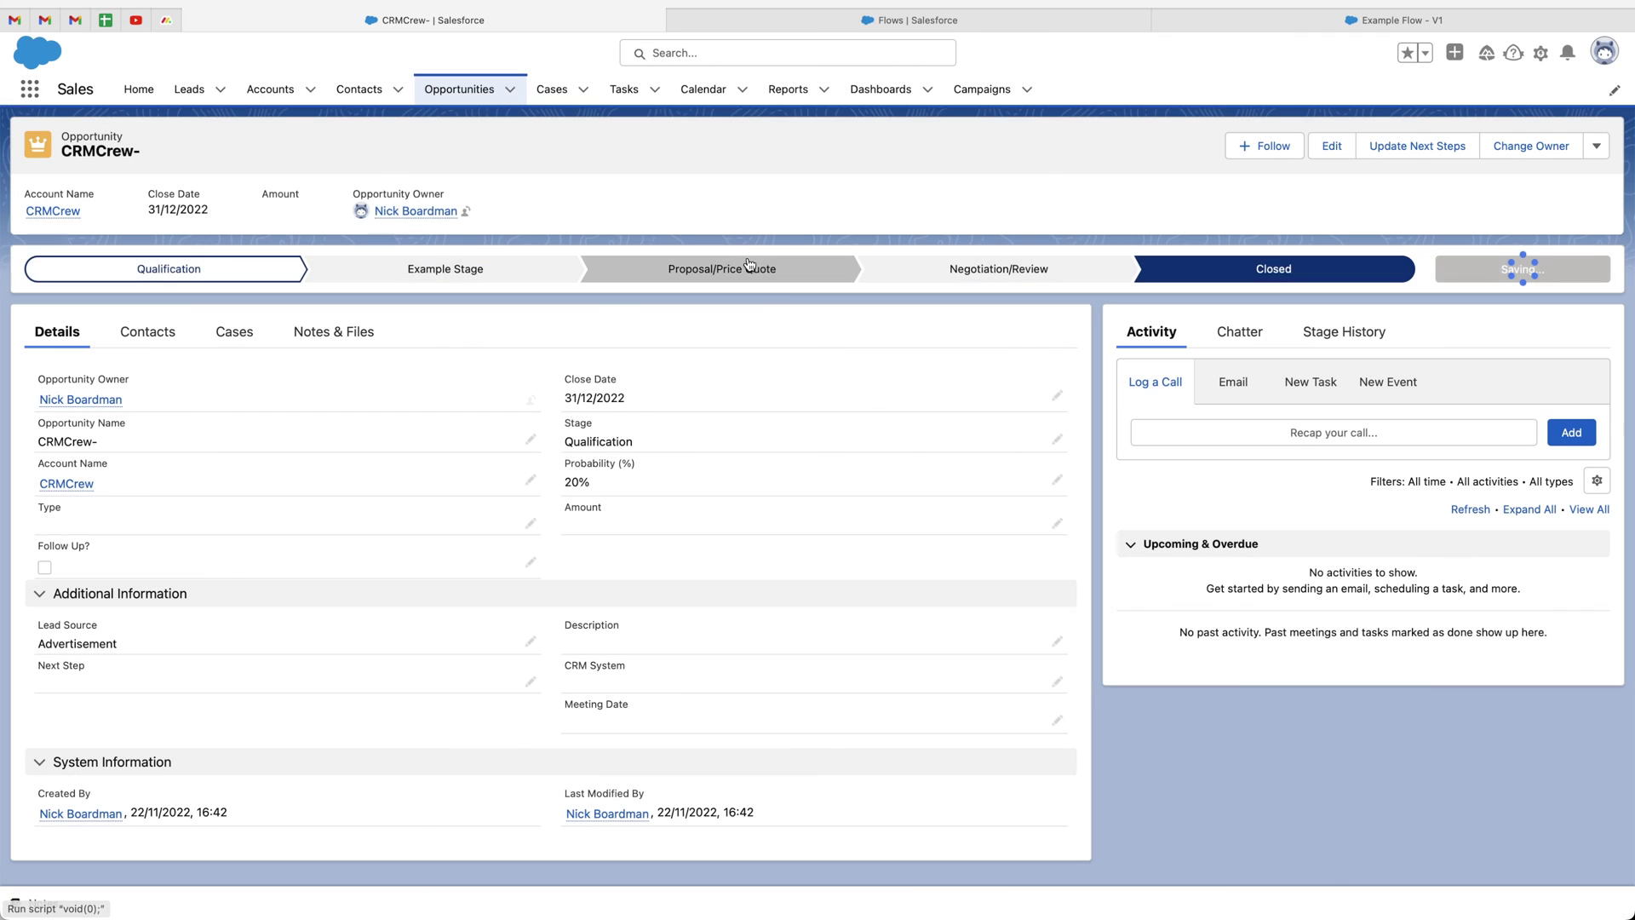
Go to the Cases list and open the case "This Is A Text For The Video" to check its details.
click(552, 88)
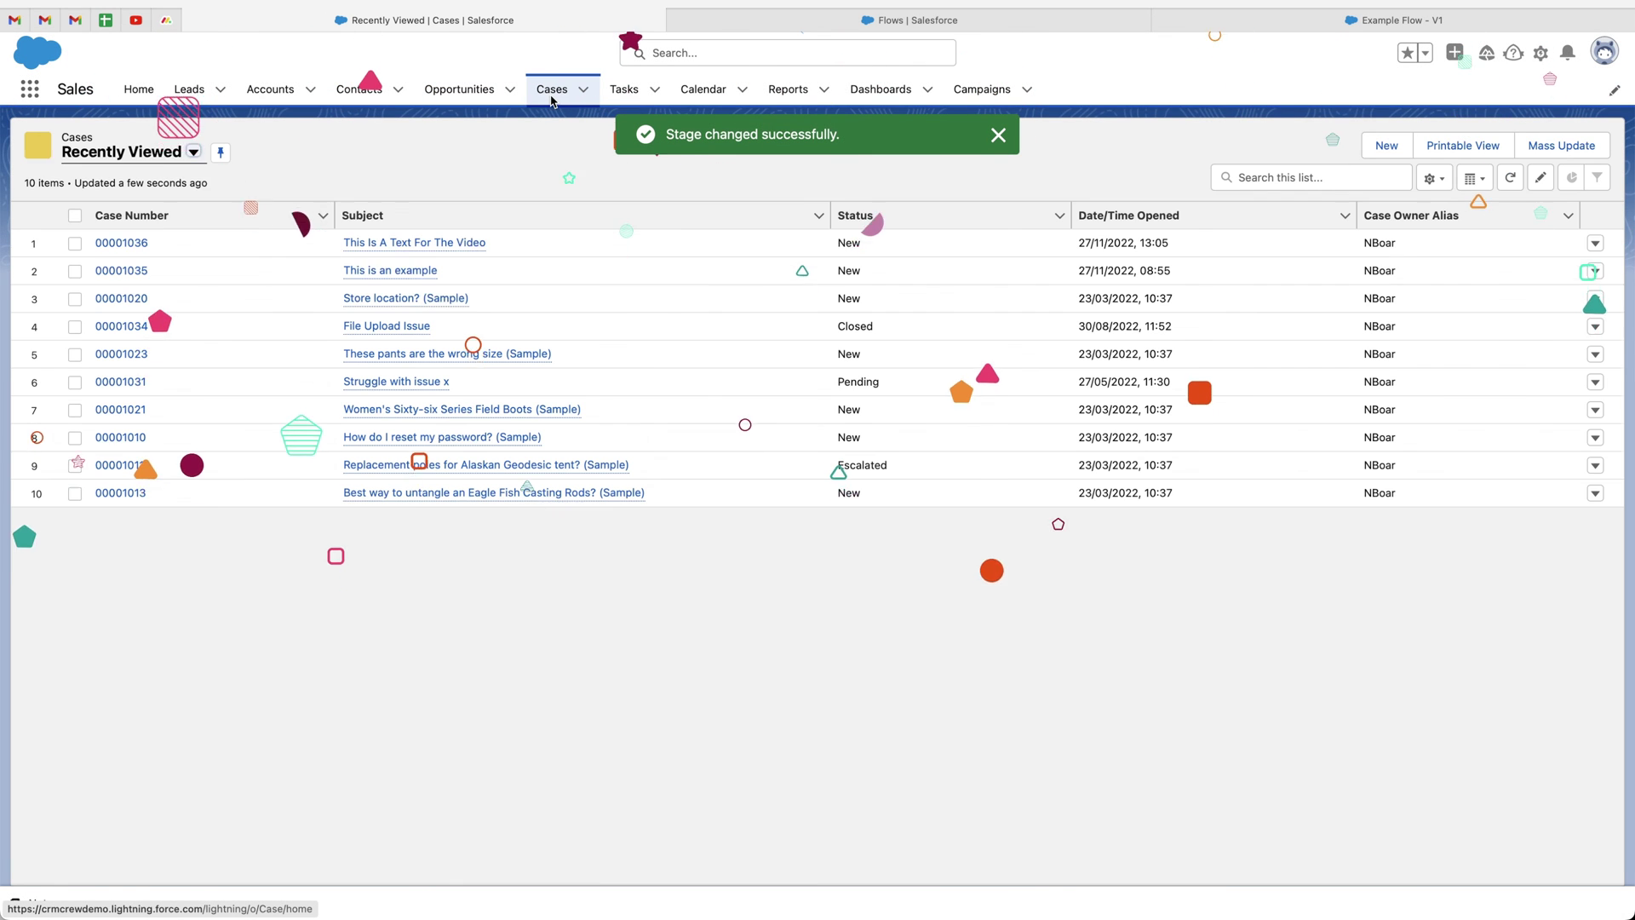
mouse_move(405, 247)
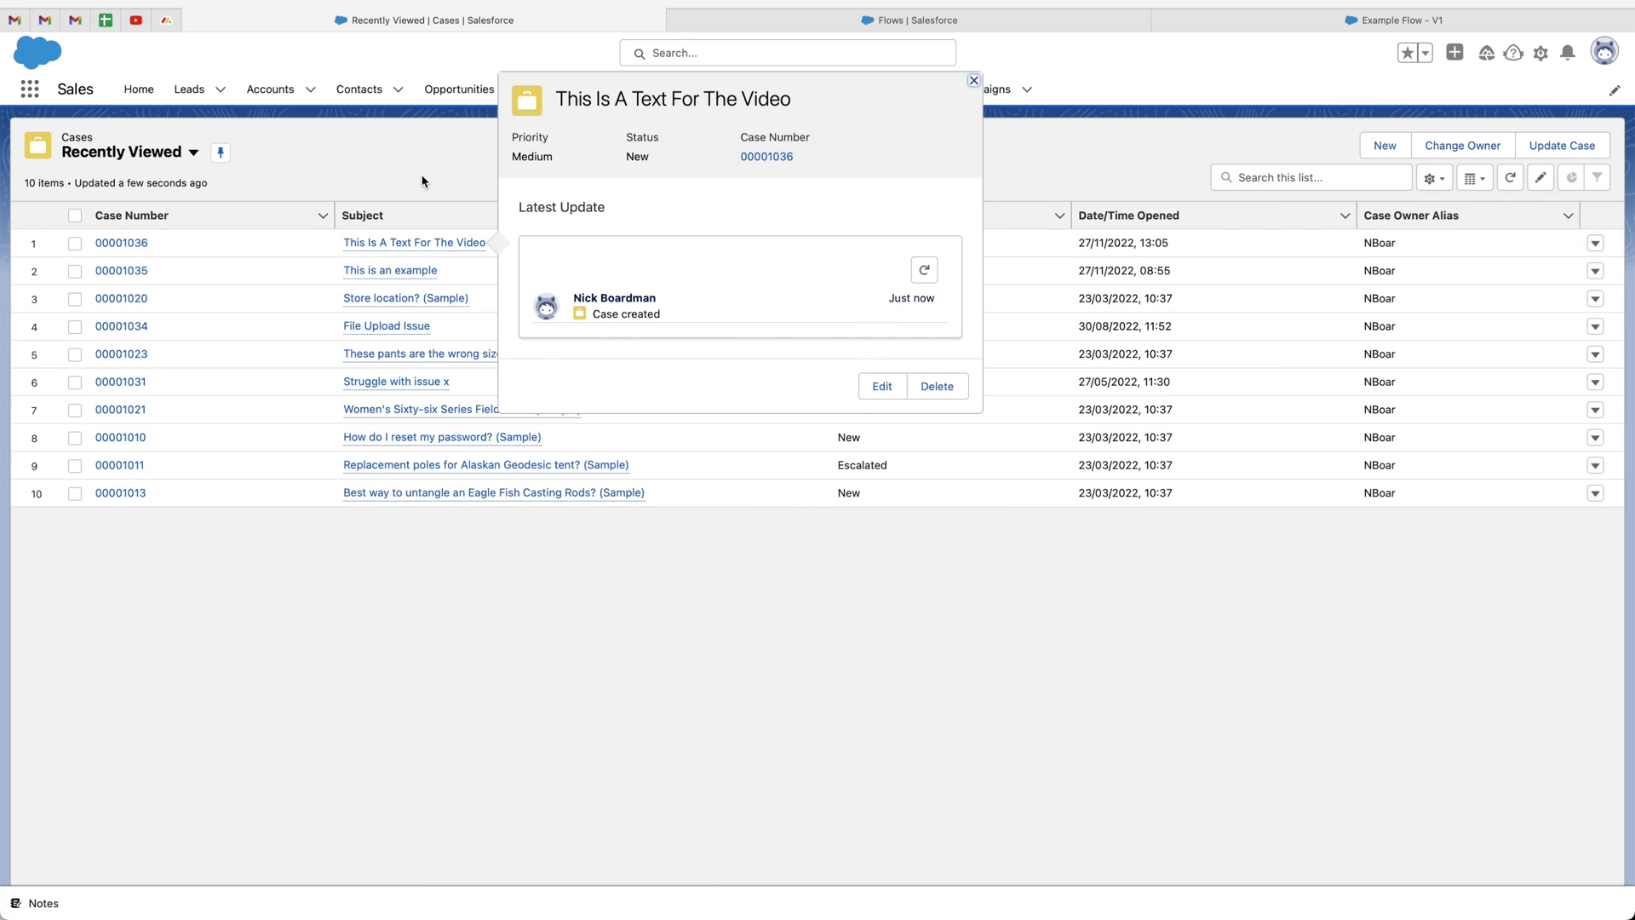
click(411, 246)
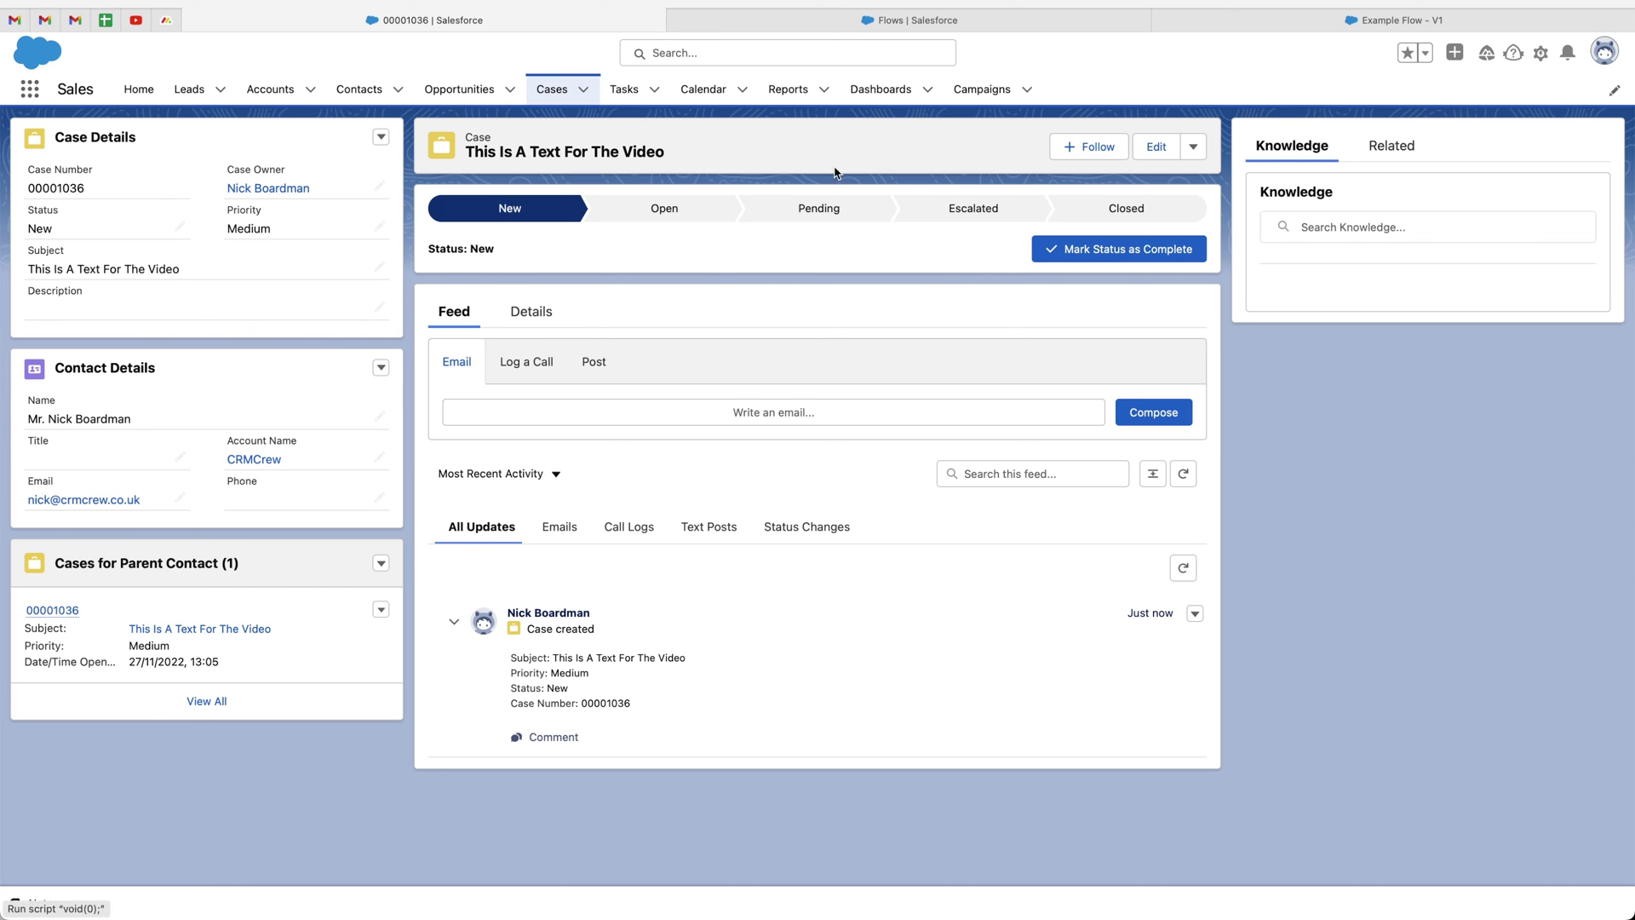
Return to Flow Builder and deactivate version 1 of Example Flow.
click(1354, 19)
click(1442, 103)
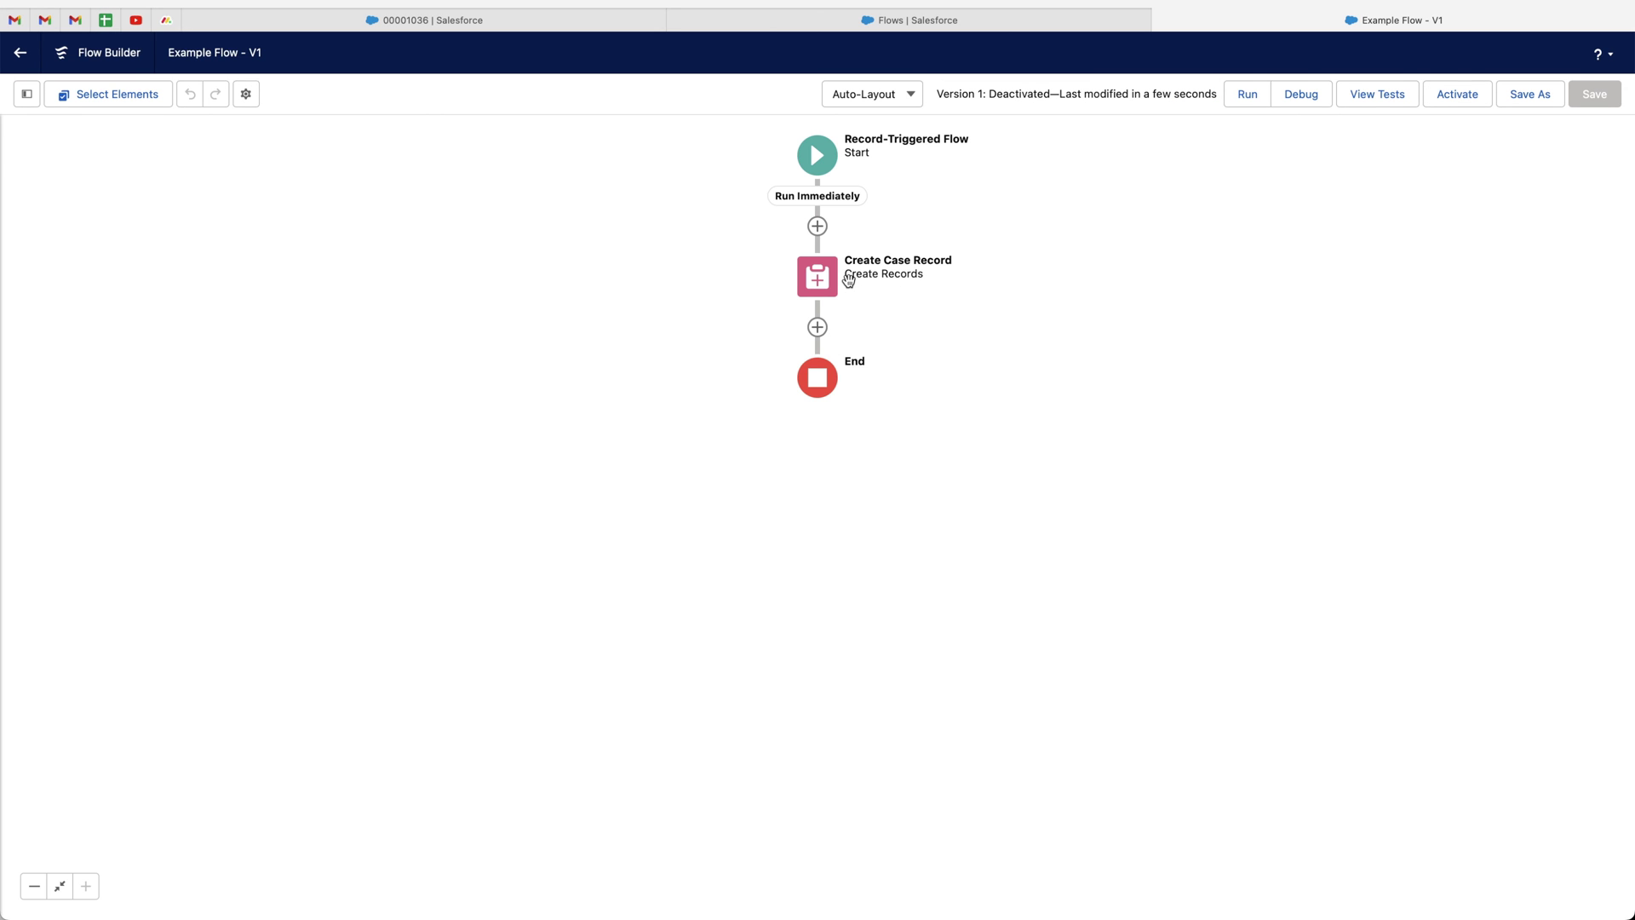